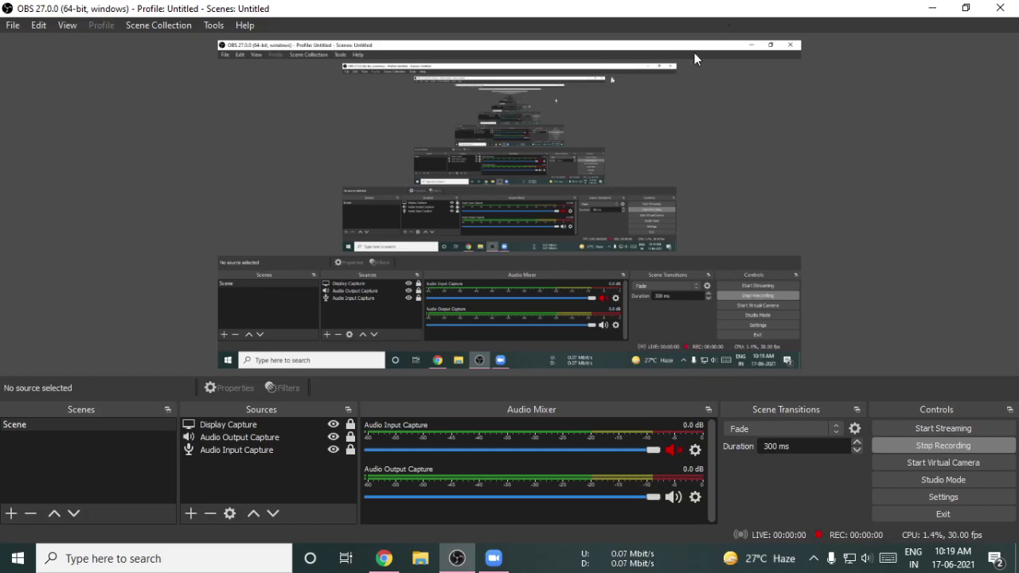
# Start the OBS Studio screen recording.
pyautogui.click(930, 8)
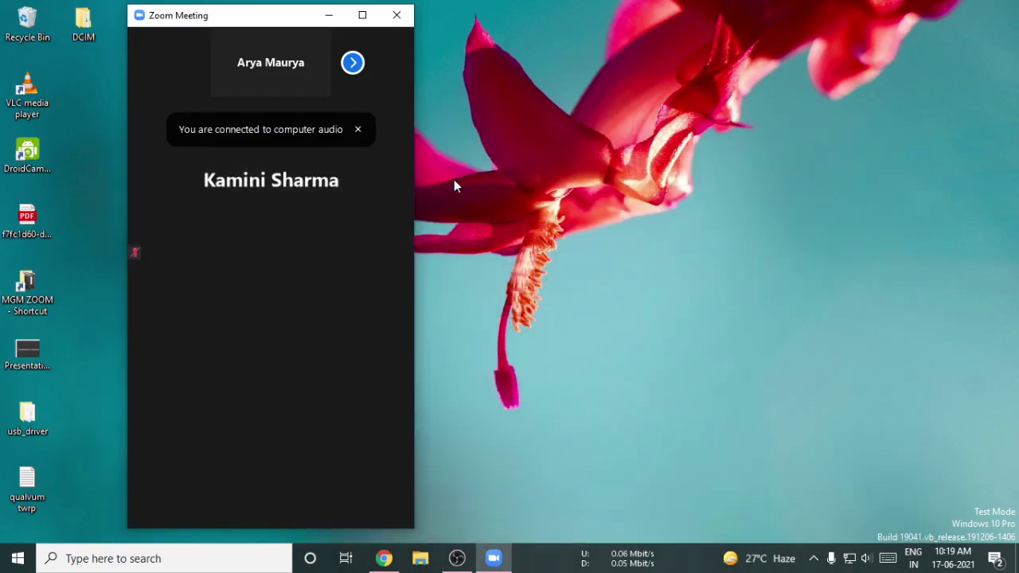
# Maximize the Zoom meeting with the chat and participants panels shown.
pyautogui.click(362, 15)
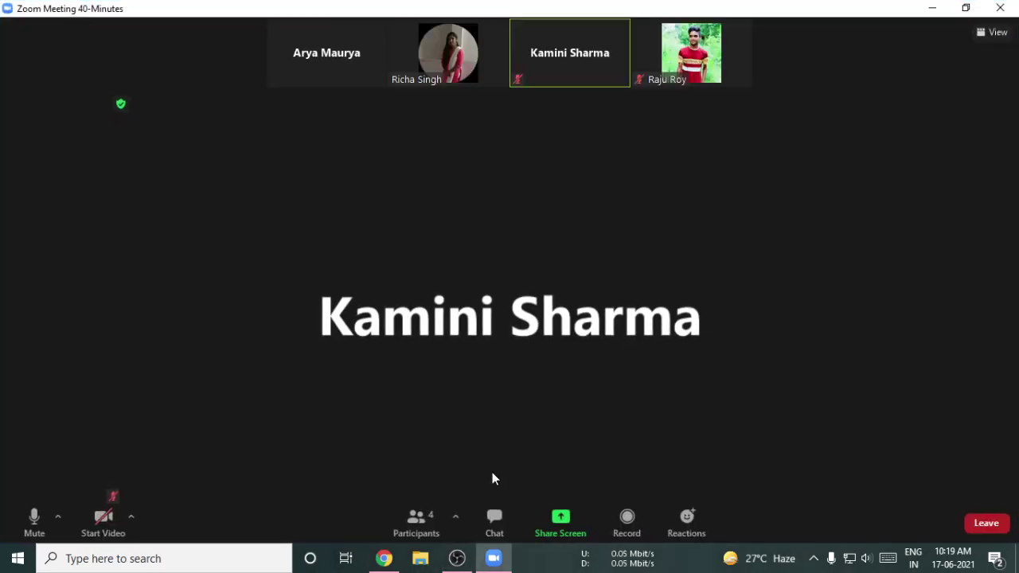
pyautogui.click(493, 519)
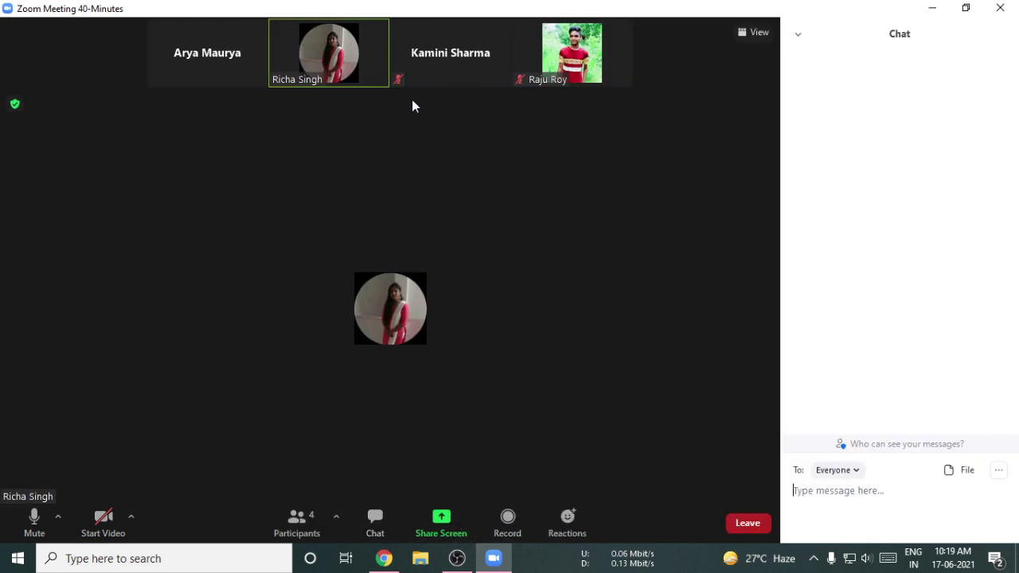
pyautogui.click(296, 516)
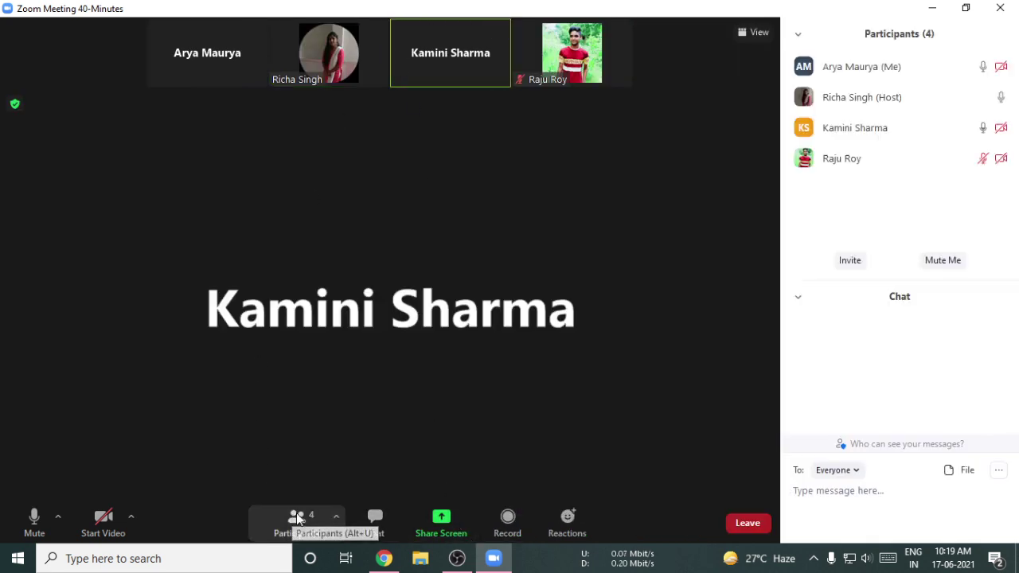
# Lower the speaker volume to 4.
pyautogui.click(866, 558)
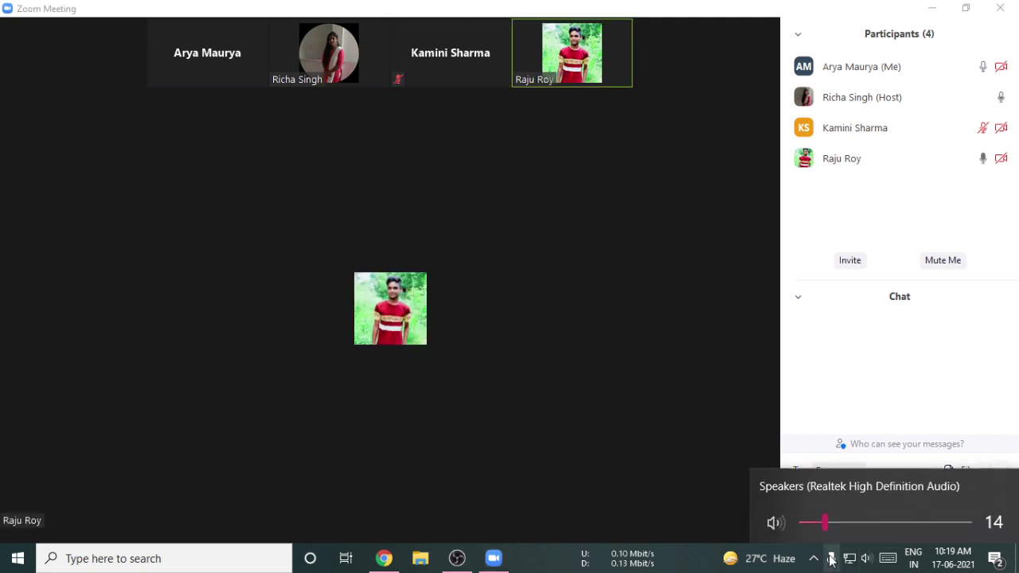
pyautogui.click(811, 523)
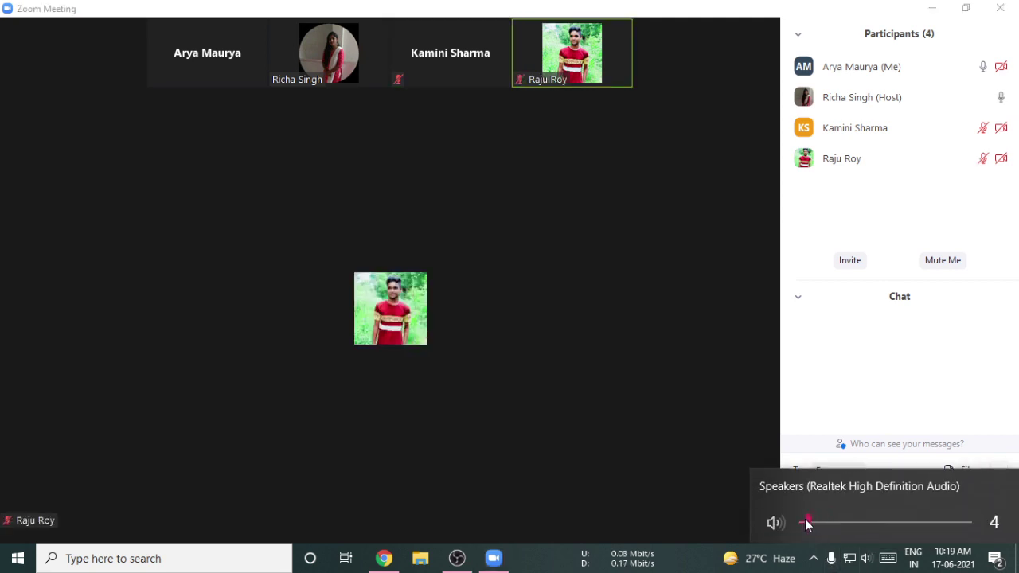
pyautogui.click(711, 296)
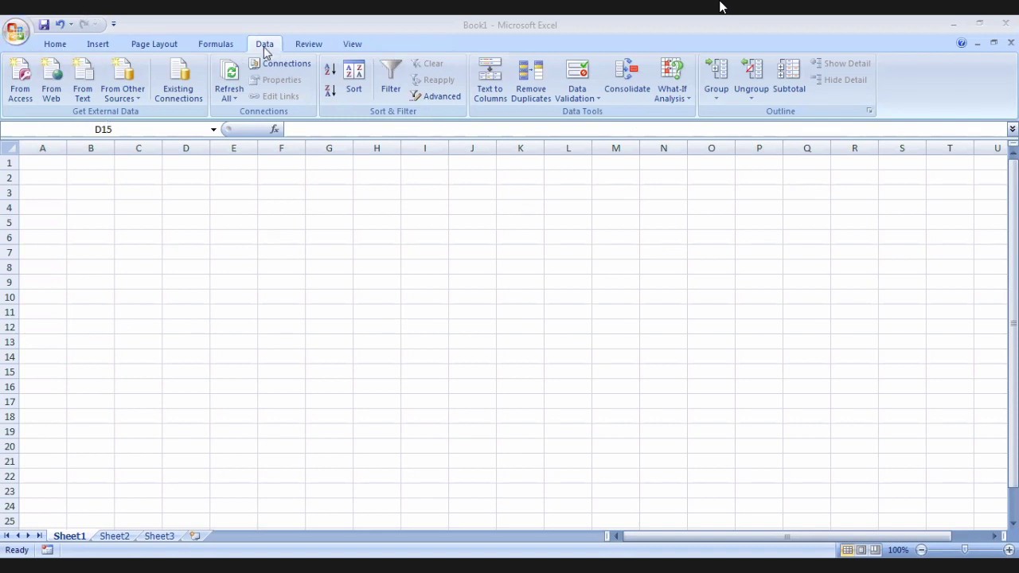
# Select the entire column B on the empty Sheet1.
pyautogui.click(90, 140)
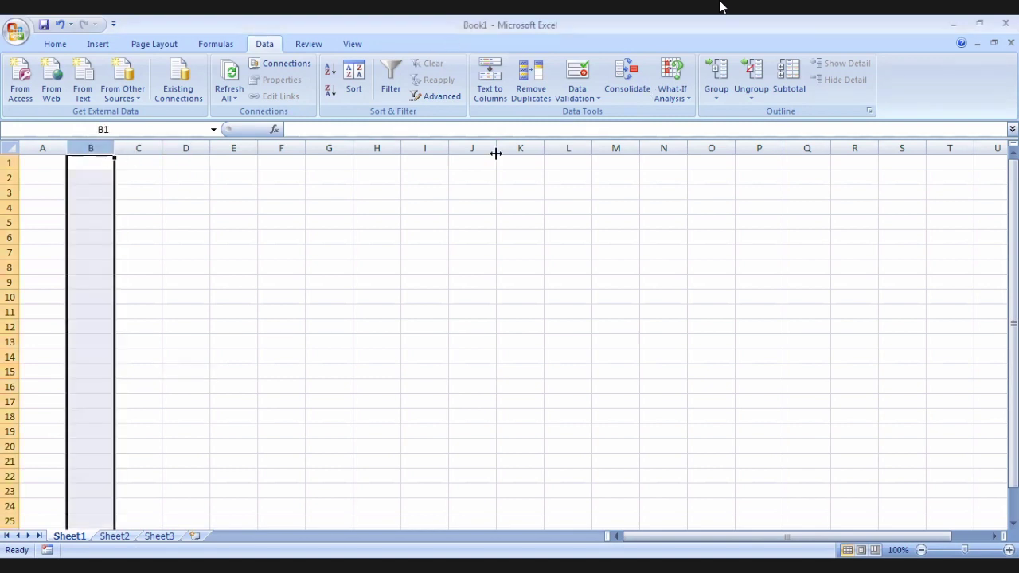
# Bring up the Data Validation dialog for column B from the Data tab.
pyautogui.click(599, 99)
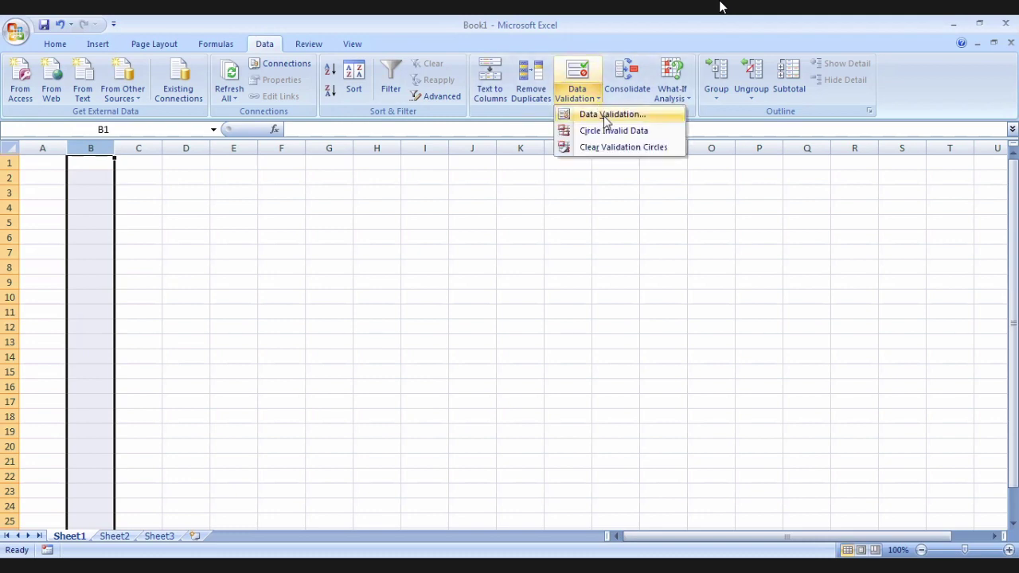
pyautogui.click(606, 119)
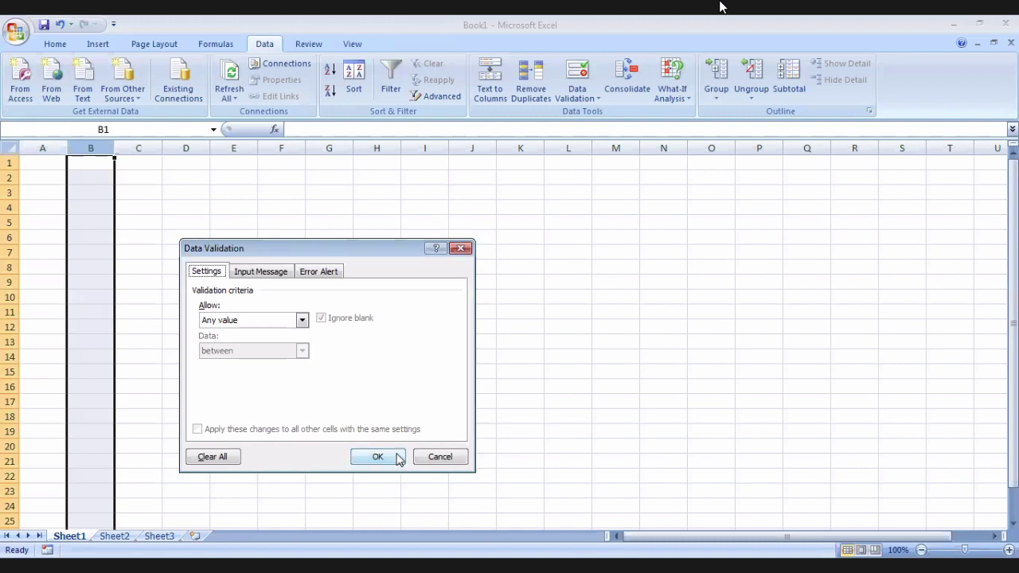
# Set the validation Allow type for column B to Whole number.
pyautogui.click(303, 320)
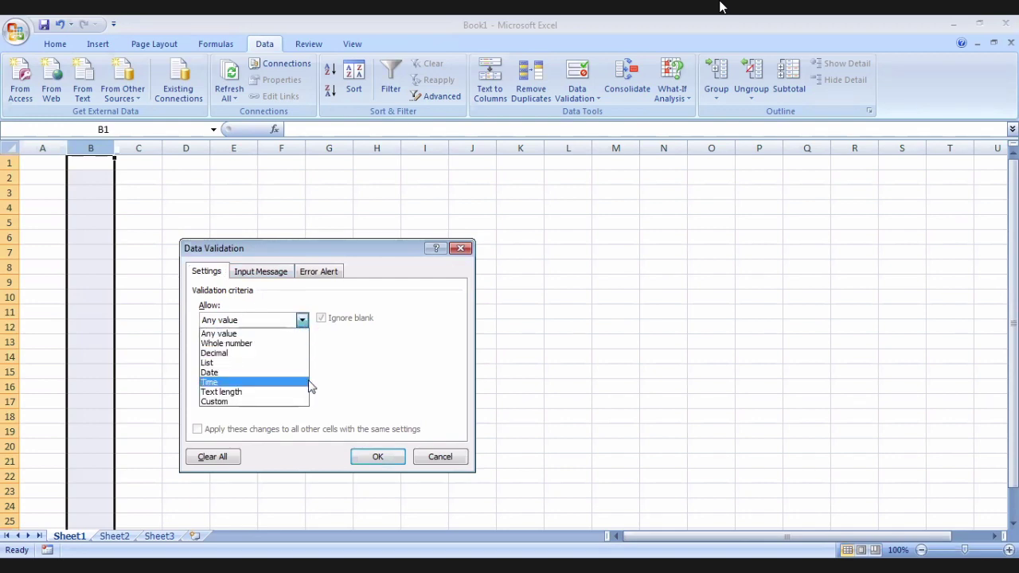
pyautogui.click(249, 344)
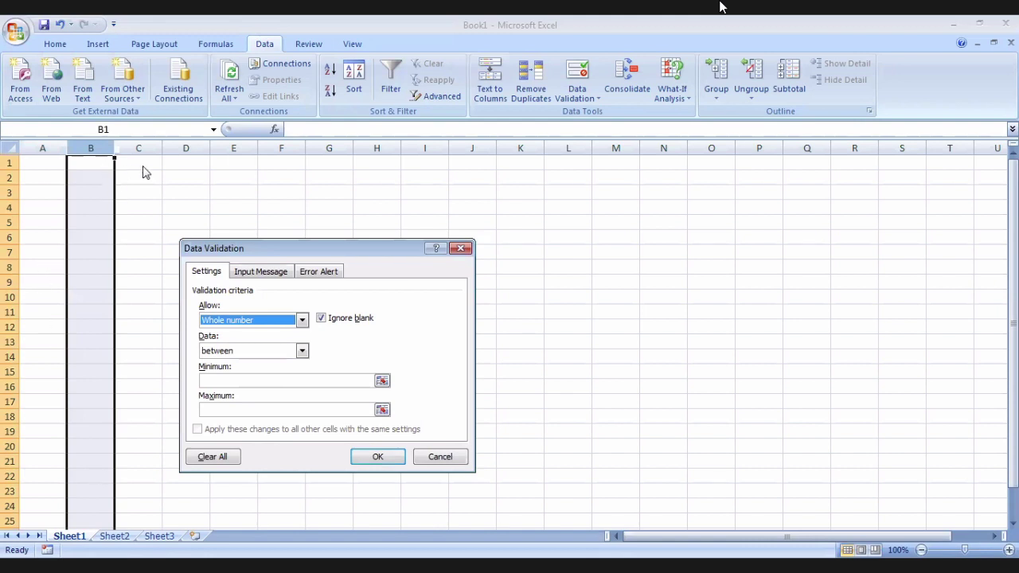
# Close Data Validation without applying it and enter the heading 'marks' in B1.
pyautogui.click(467, 250)
pyautogui.click(89, 167)
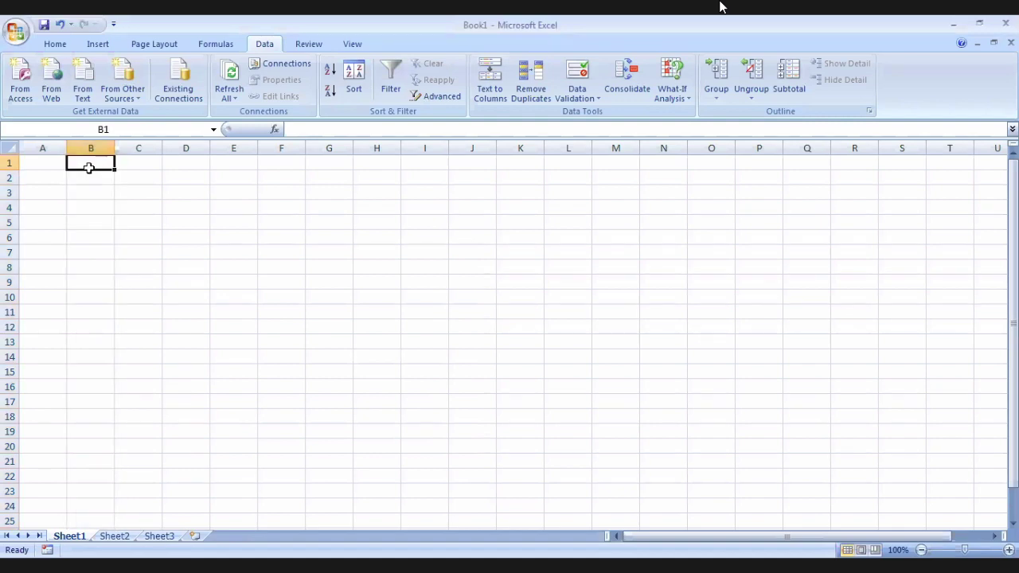
pyautogui.write('ma')
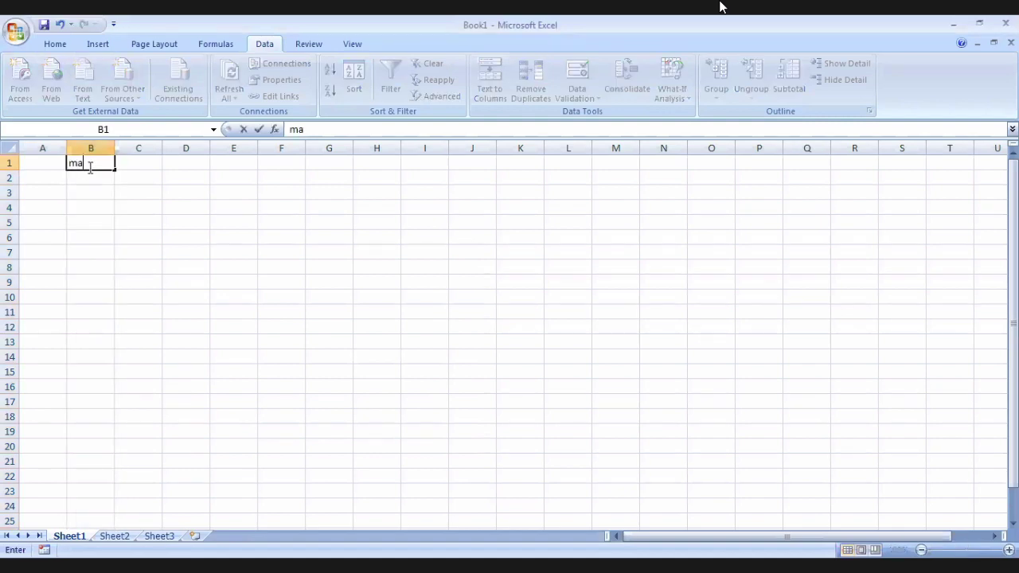
pyautogui.write('rks')
pyautogui.click(100, 177)
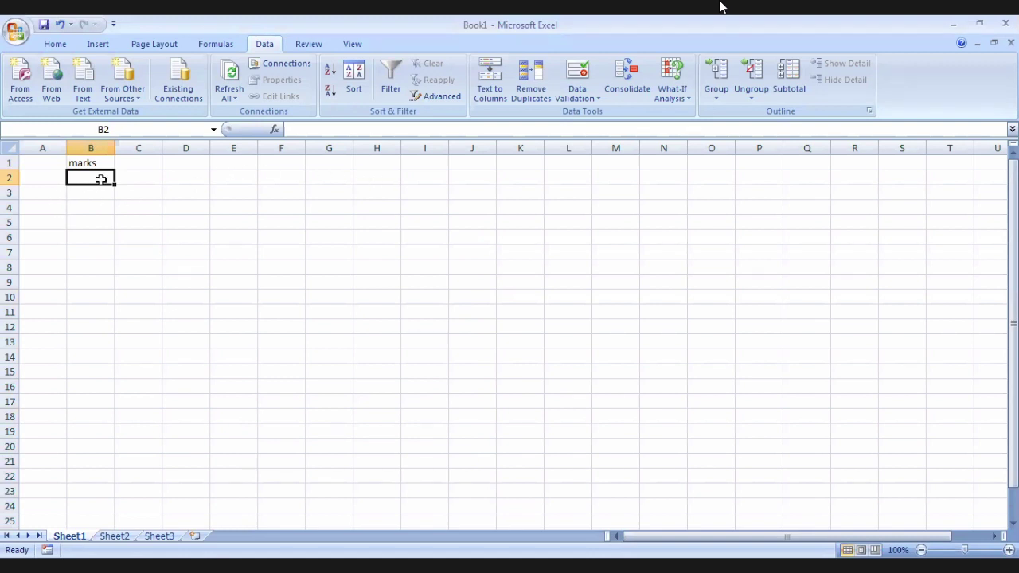
# Restrict cells B2:B12 to whole numbers with minimum 0 and maximum 100.
pyautogui.moveTo(92, 179); pyautogui.dragTo(82, 322)
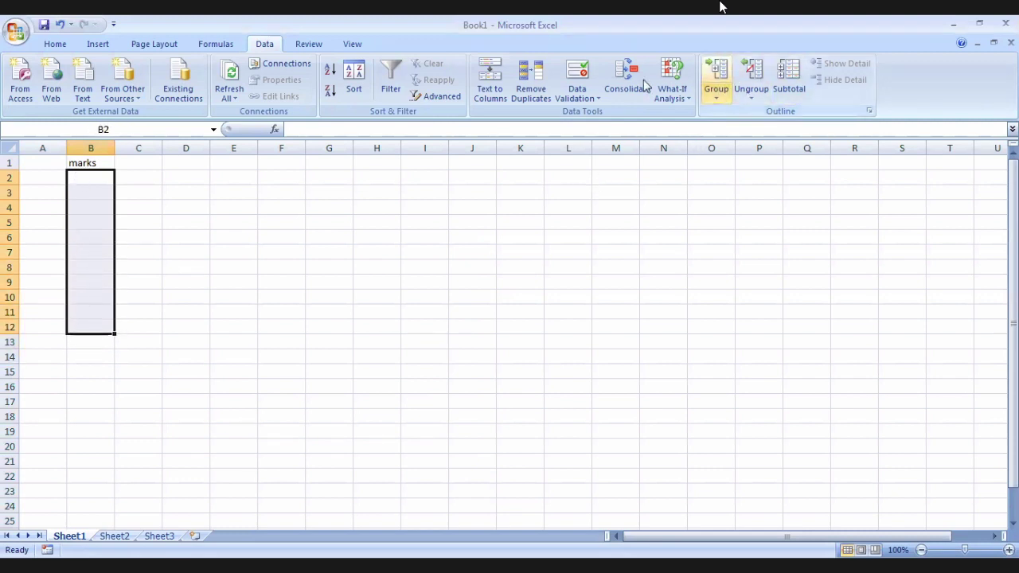
pyautogui.click(597, 99)
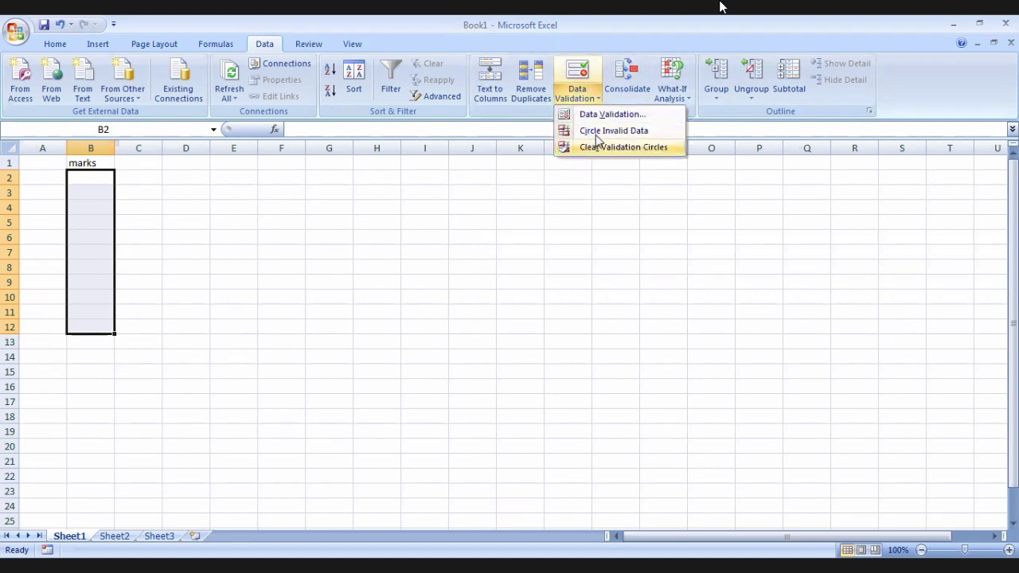
pyautogui.click(608, 120)
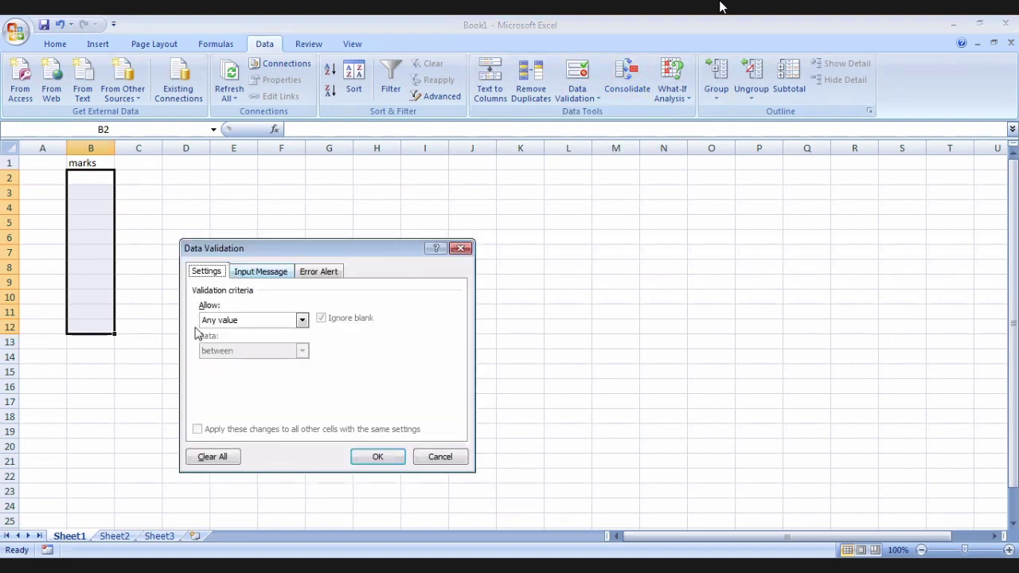
pyautogui.click(254, 321)
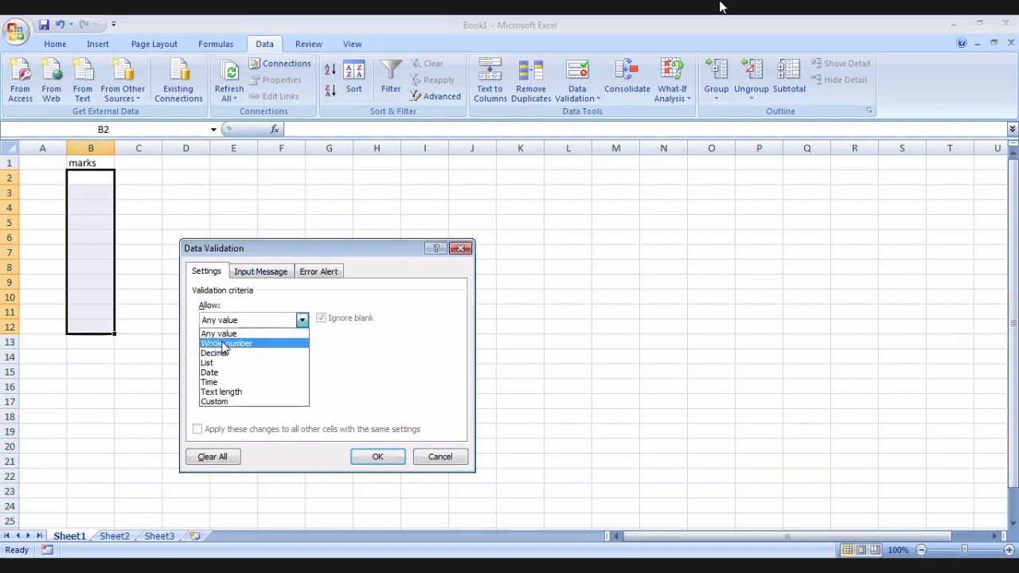
pyautogui.click(226, 341)
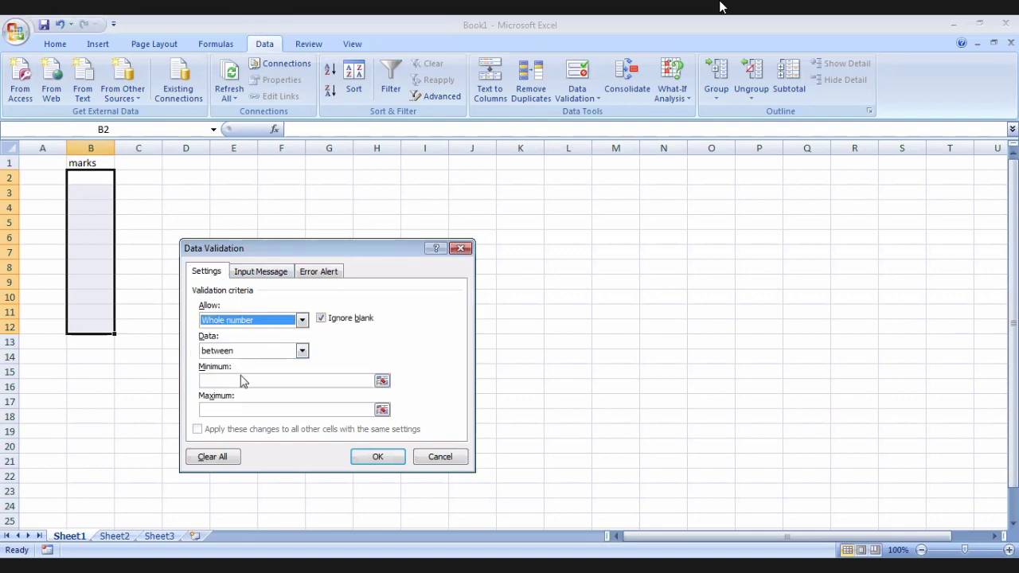
pyautogui.click(237, 380)
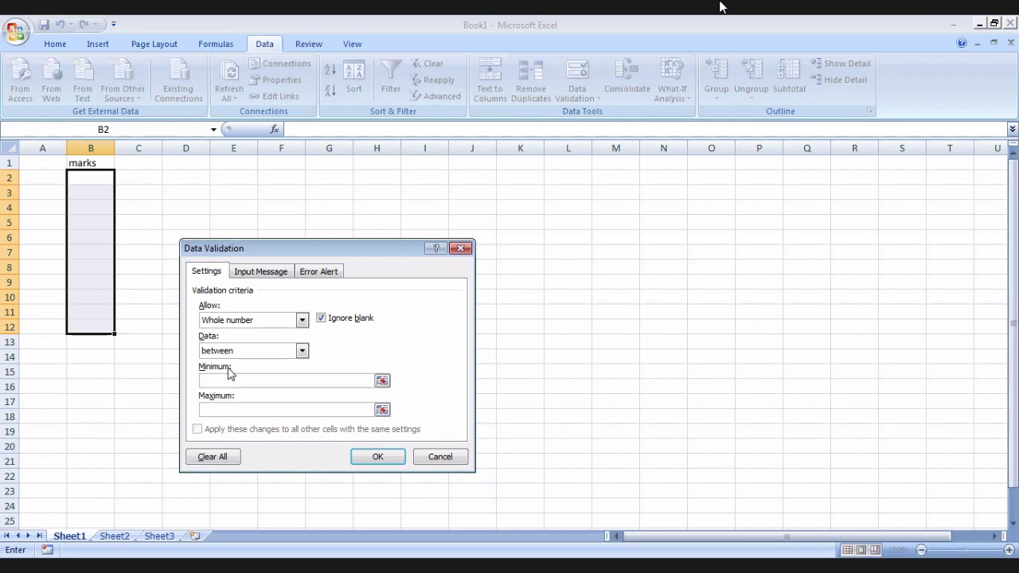
pyautogui.write('0')
pyautogui.click(252, 410)
pyautogui.write('1')
pyautogui.write('00')
pyautogui.click(271, 273)
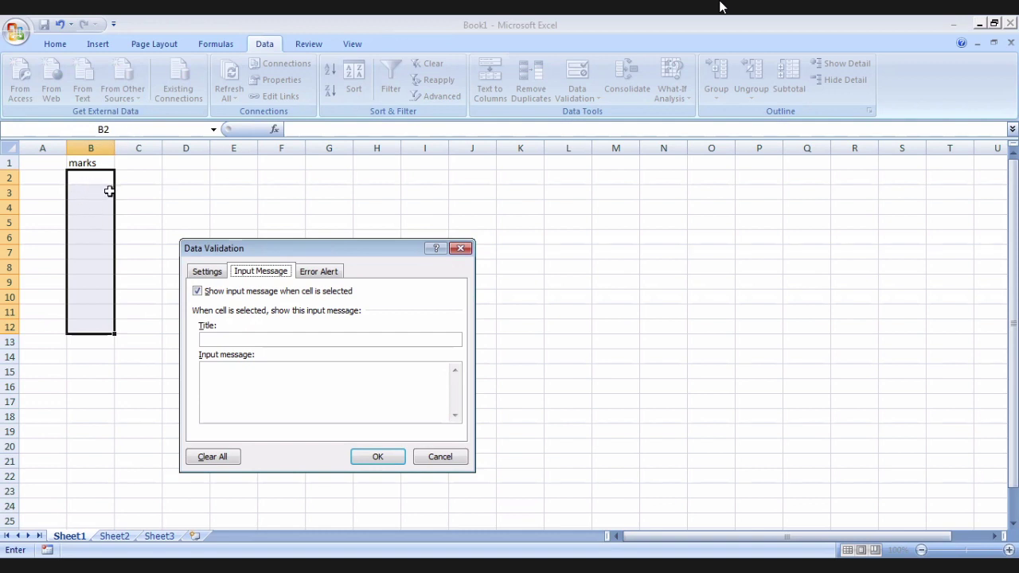
# Give B2:B12 the input message title 'enter marks' and text 'In between 0 to 100'.
pyautogui.click(215, 339)
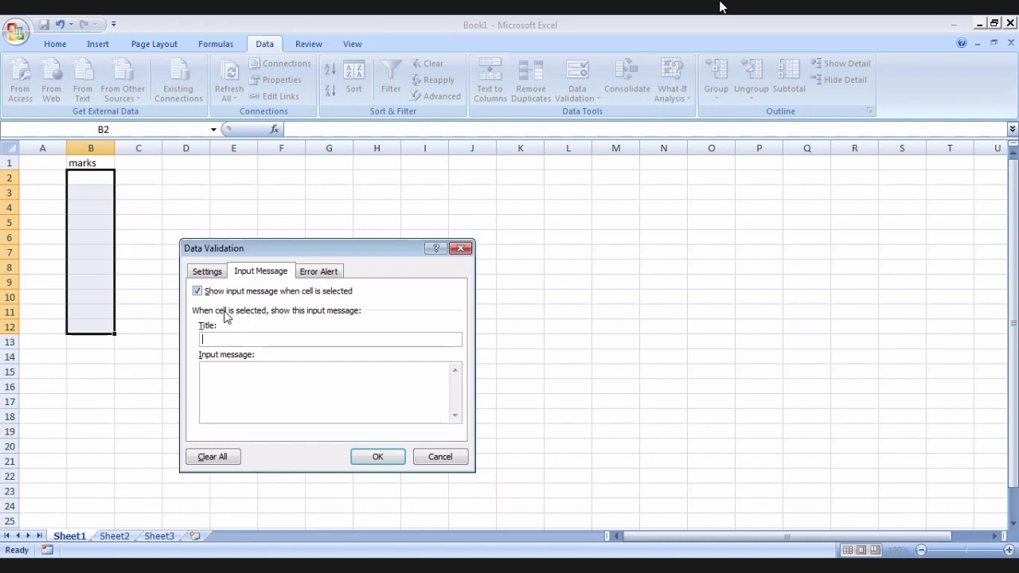
pyautogui.write('enter ')
pyautogui.write('ma')
pyautogui.write('rks')
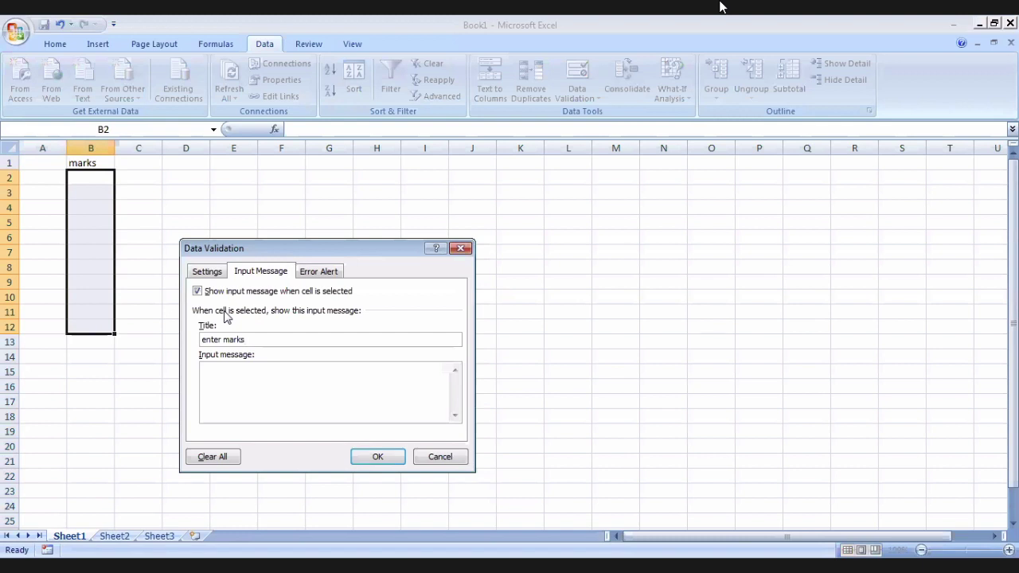
pyautogui.click(227, 390)
pyautogui.write('I')
pyautogui.write('n b')
pyautogui.write('et')
pyautogui.write('wee')
pyautogui.write('n')
pyautogui.write(' 0 ')
pyautogui.write('to 1')
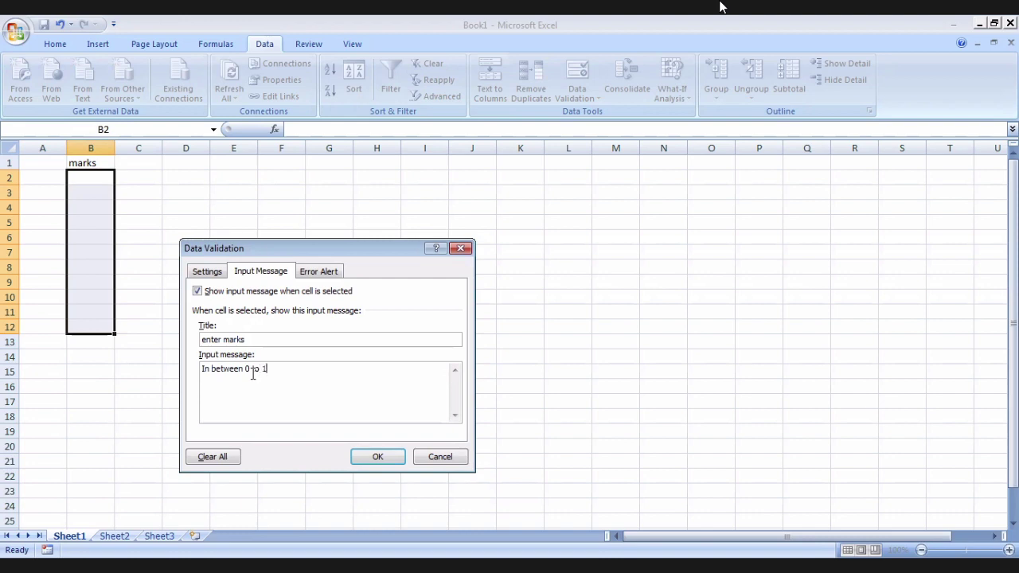
pyautogui.write('00')
pyautogui.click(319, 272)
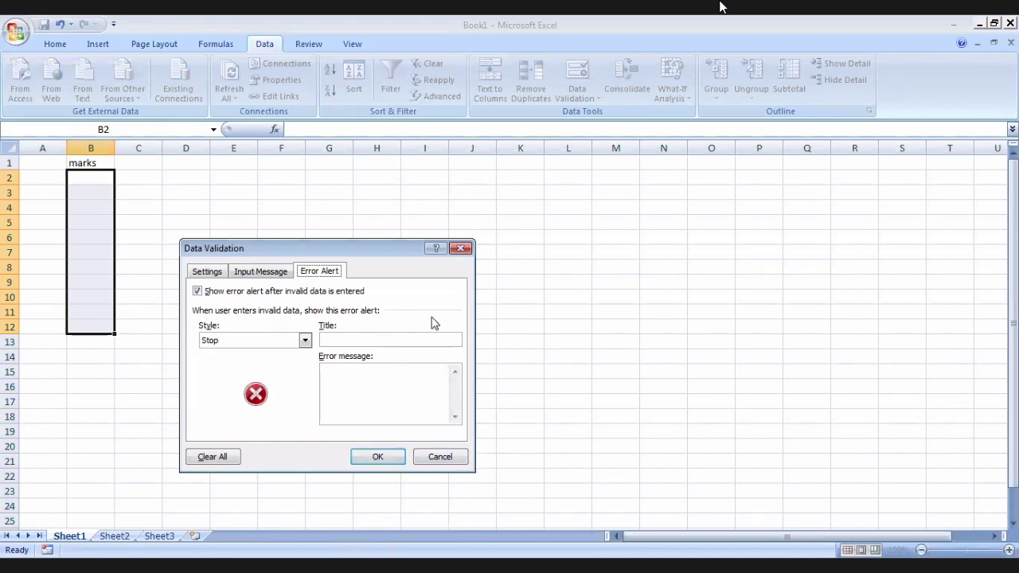
# Add a Stop error alert titled 'Marks' reading 'Enter value in between 0 to 100', and apply it.
pyautogui.click(384, 341)
pyautogui.write('M')
pyautogui.write('arks')
pyautogui.click(365, 368)
pyautogui.write('e')
pyautogui.write('NTER')
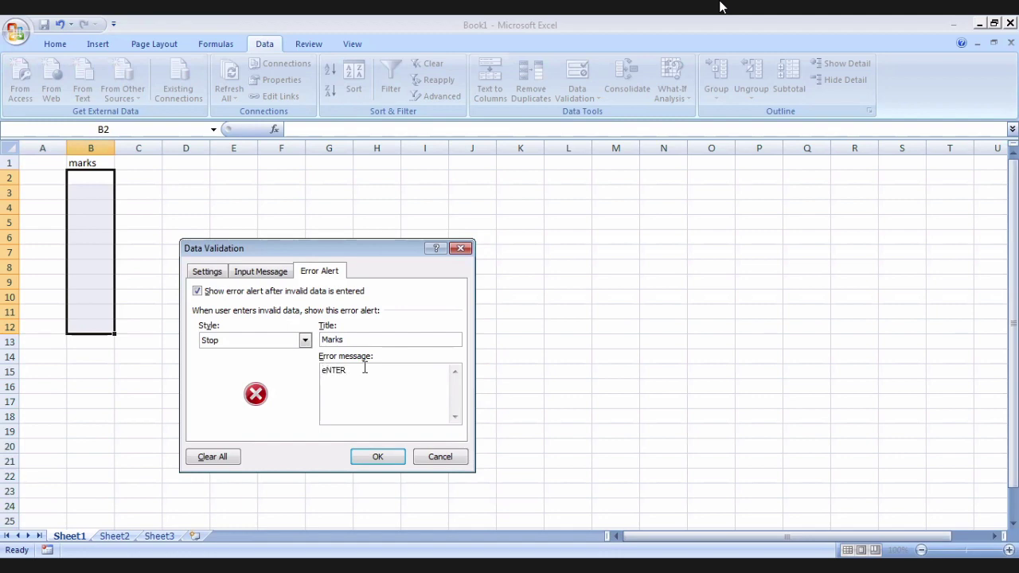
pyautogui.press('BackSpace')
pyautogui.press('BackSpace')
pyautogui.press('BackSpace')
pyautogui.press('BackSpace')
pyautogui.press('BackSpace')
pyautogui.write('eNTER')
pyautogui.press('BackSpace')
pyautogui.press('BackSpace')
pyautogui.press('BackSpace')
pyautogui.write('Ent')
pyautogui.write('er')
pyautogui.write(' val')
pyautogui.write('ue')
pyautogui.write(' in')
pyautogui.write('betwee')
pyautogui.write('n')
pyautogui.write(' 0 10')
pyautogui.press('BackSpace')
pyautogui.press('BackSpace')
pyautogui.press('BackSpace')
pyautogui.write('t')
pyautogui.write('o 100')
pyautogui.click(385, 458)
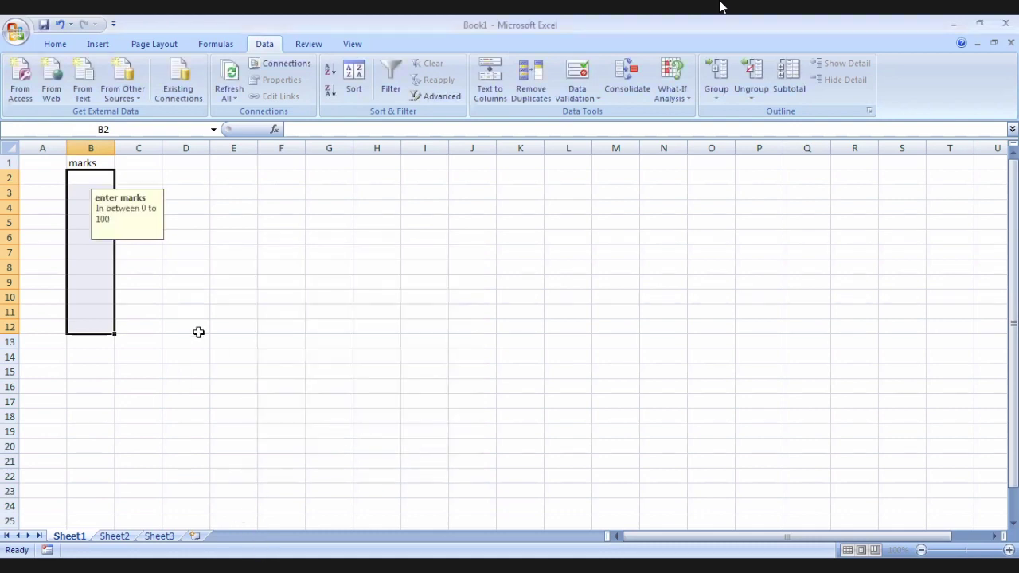
# Test the validation by entering a mark in B2, replacing an initial 0.
pyautogui.click(144, 178)
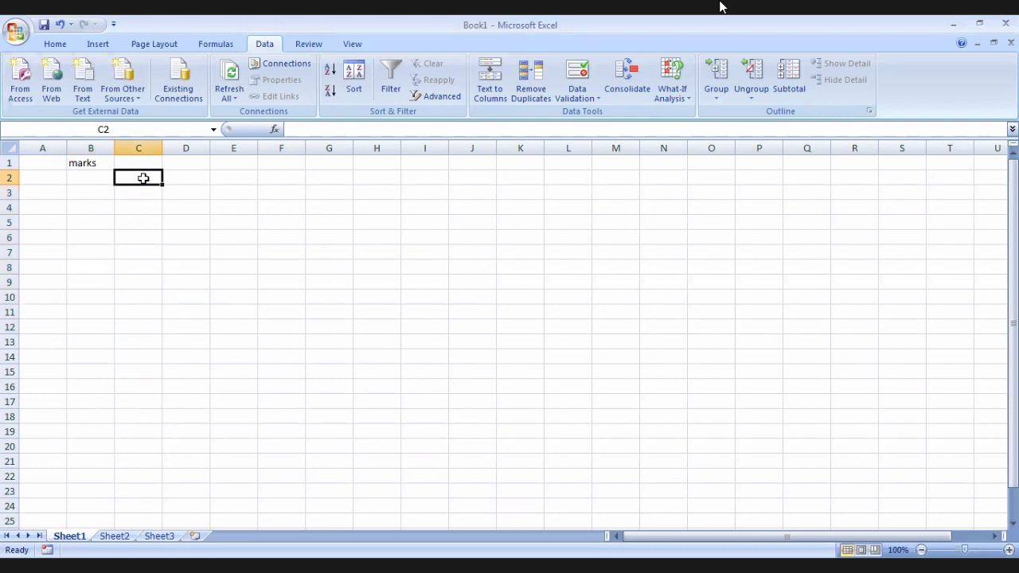
pyautogui.click(89, 176)
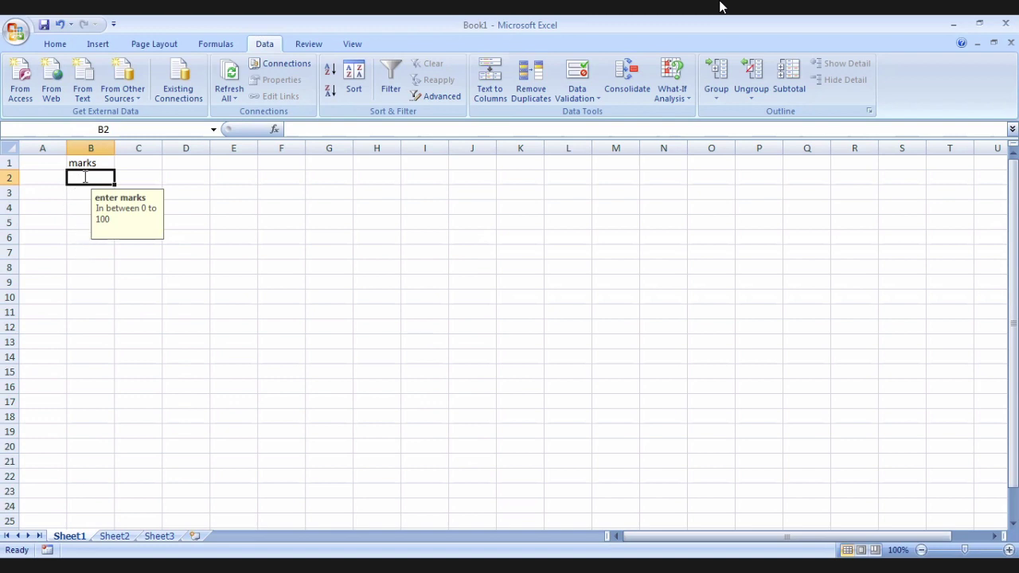
pyautogui.write('0')
pyautogui.press('Return')
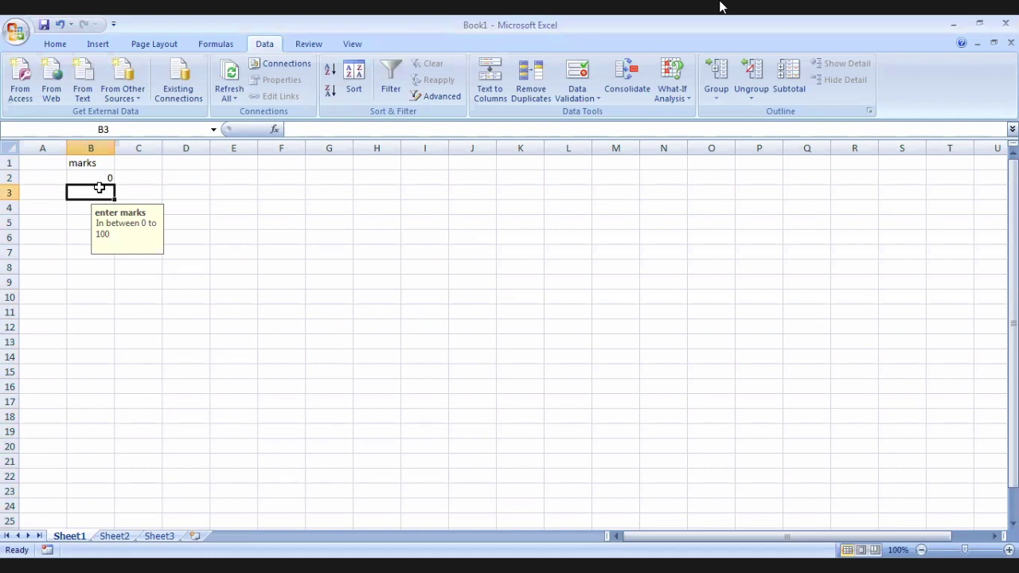
pyautogui.click(104, 179)
pyautogui.press('BackSpace')
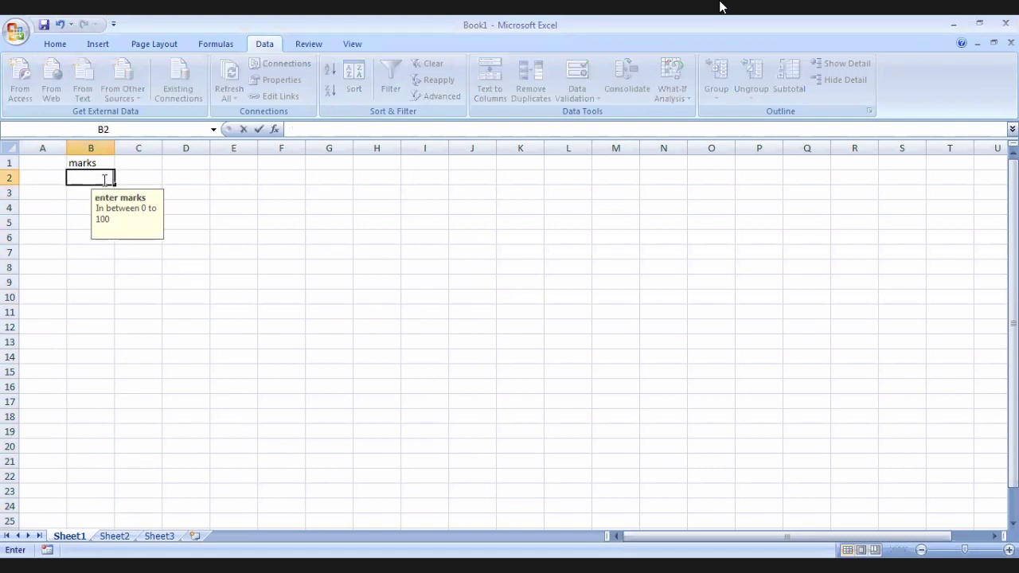
pyautogui.write('50')
pyautogui.press('Return')
# Enter 120 in B3, see it rejected by the Marks alert, and retry with 60.
pyautogui.write('1')
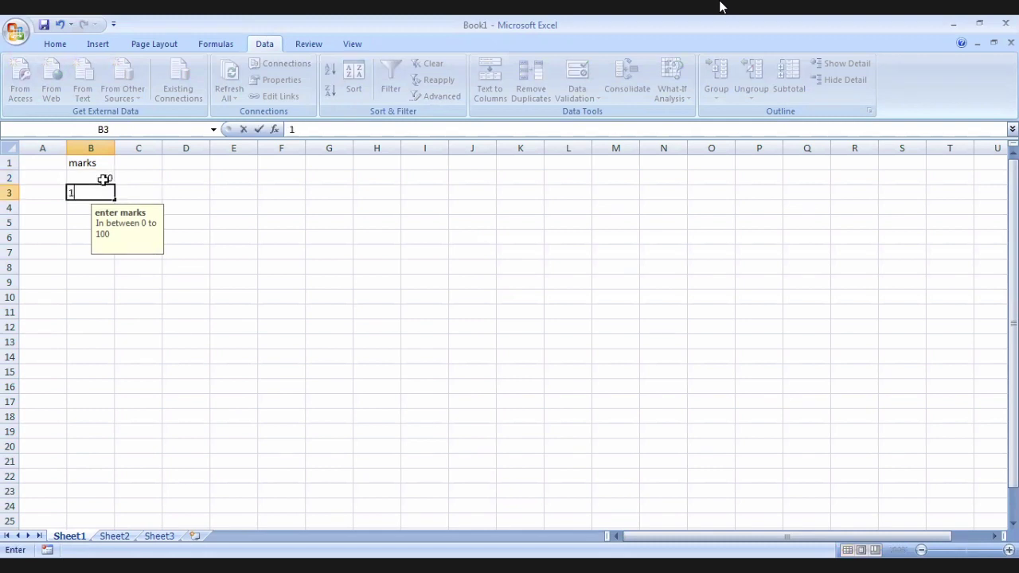
pyautogui.write('20')
pyautogui.press('Return')
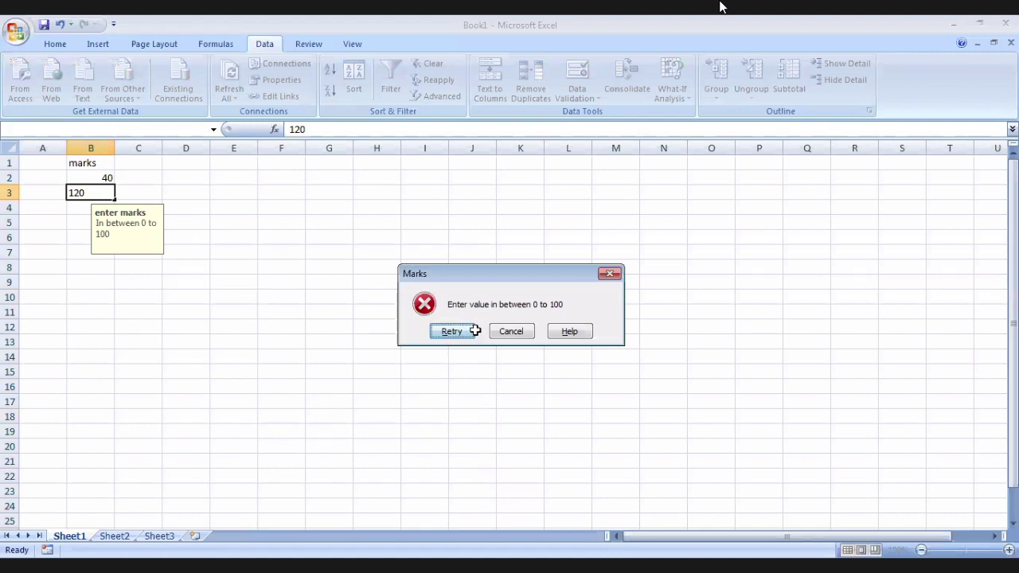
pyautogui.click(473, 331)
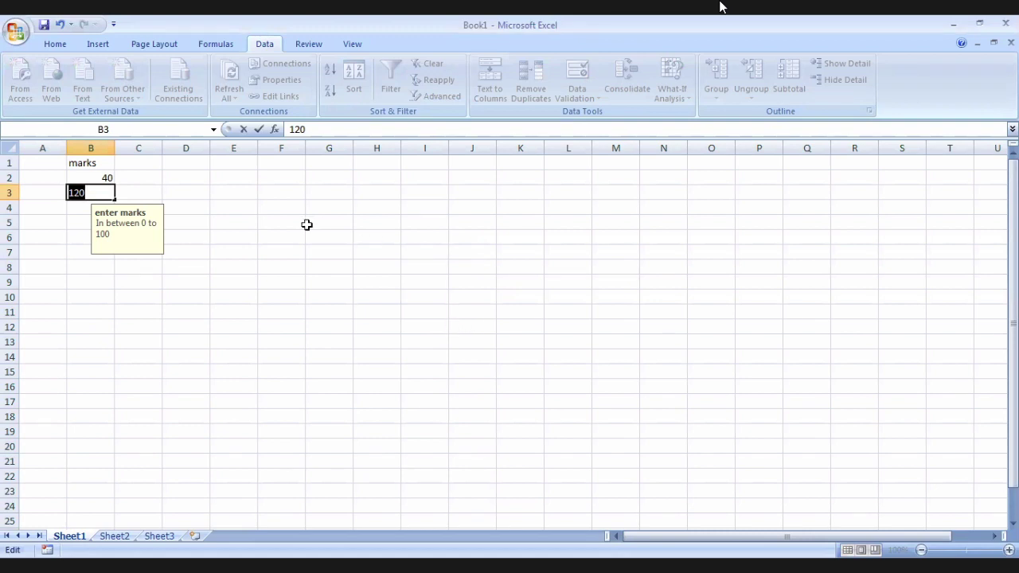
pyautogui.press('BackSpace')
pyautogui.write('60')
pyautogui.press('Return')
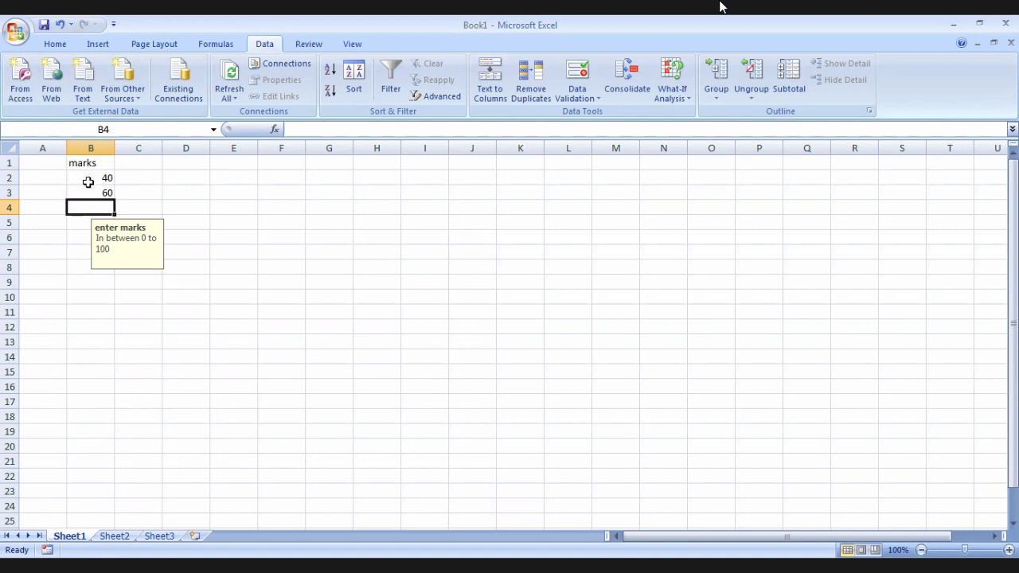
pyautogui.moveTo(88, 181); pyautogui.dragTo(94, 321)
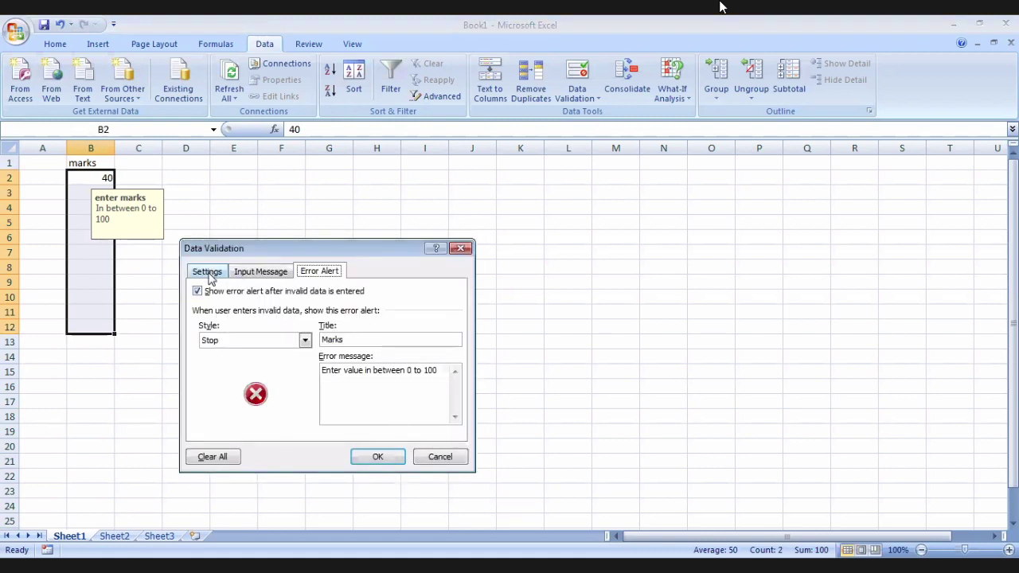
pyautogui.click(208, 272)
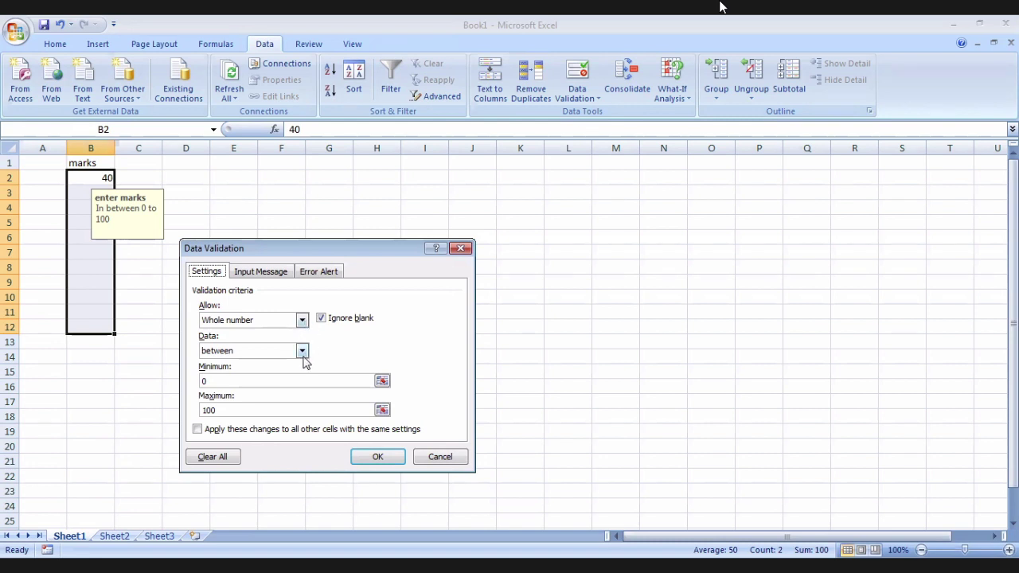
pyautogui.click(302, 351)
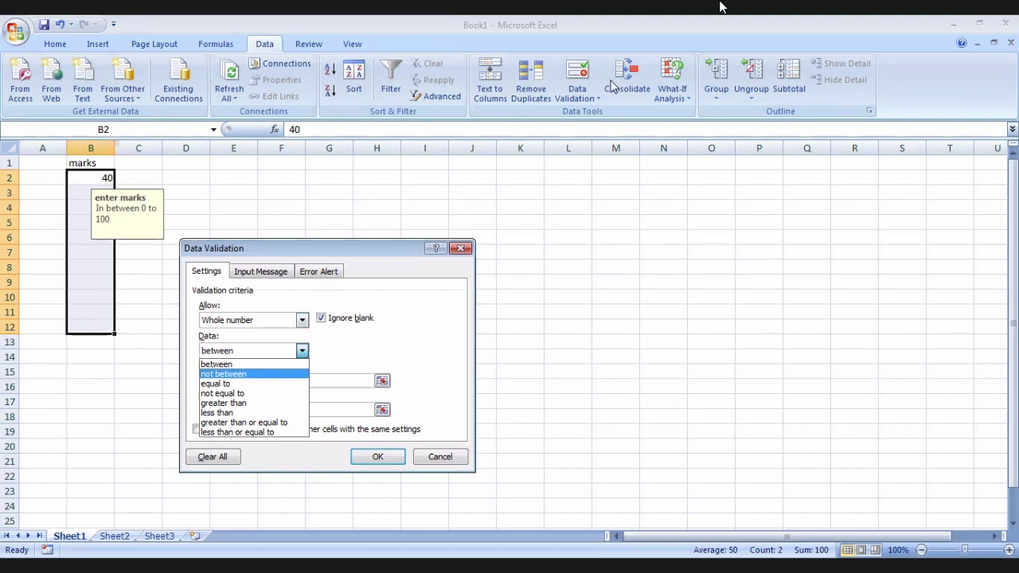
pyautogui.click(333, 357)
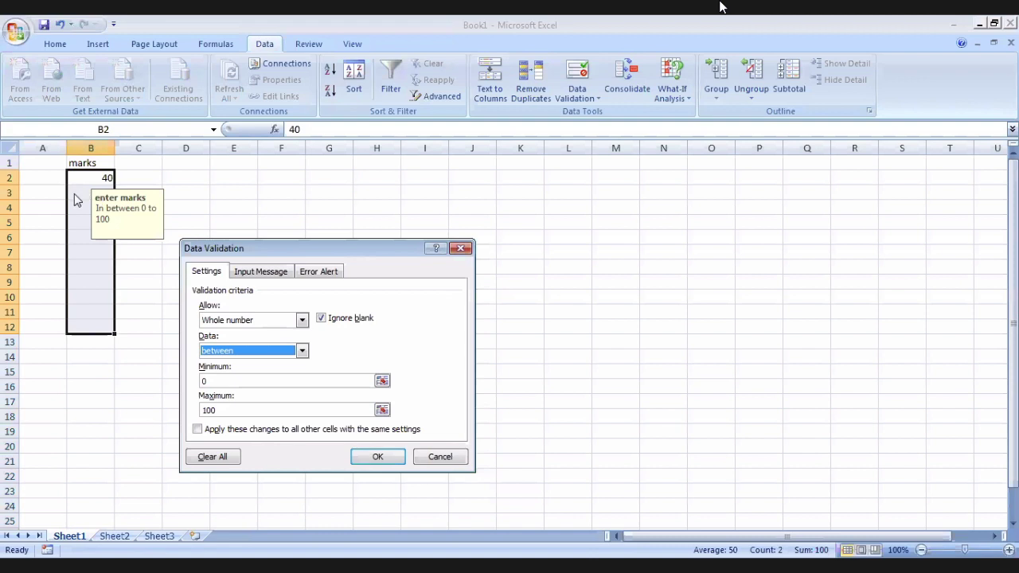
pyautogui.click(390, 459)
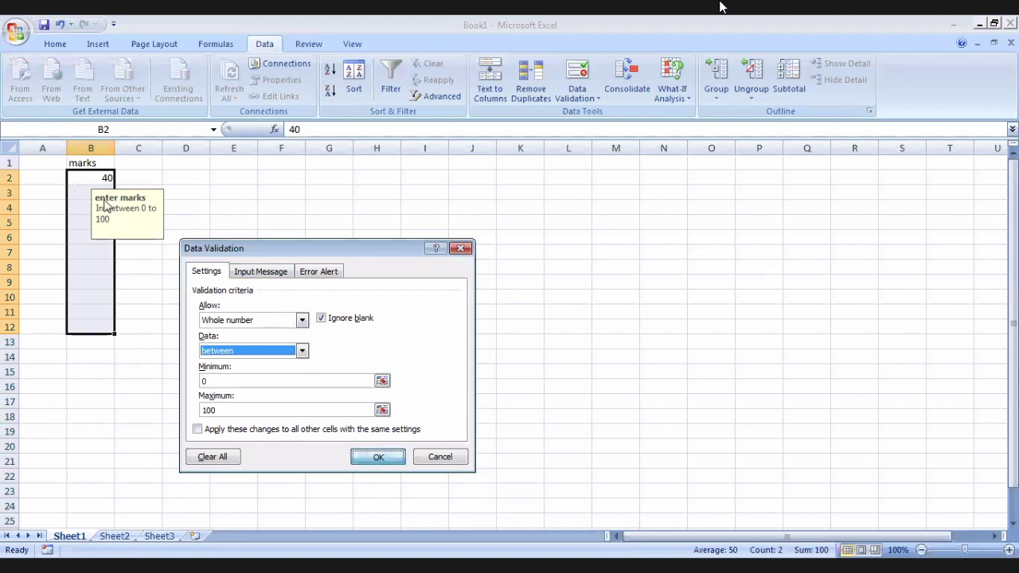
pyautogui.click(82, 191)
pyautogui.write('60')
pyautogui.click(90, 205)
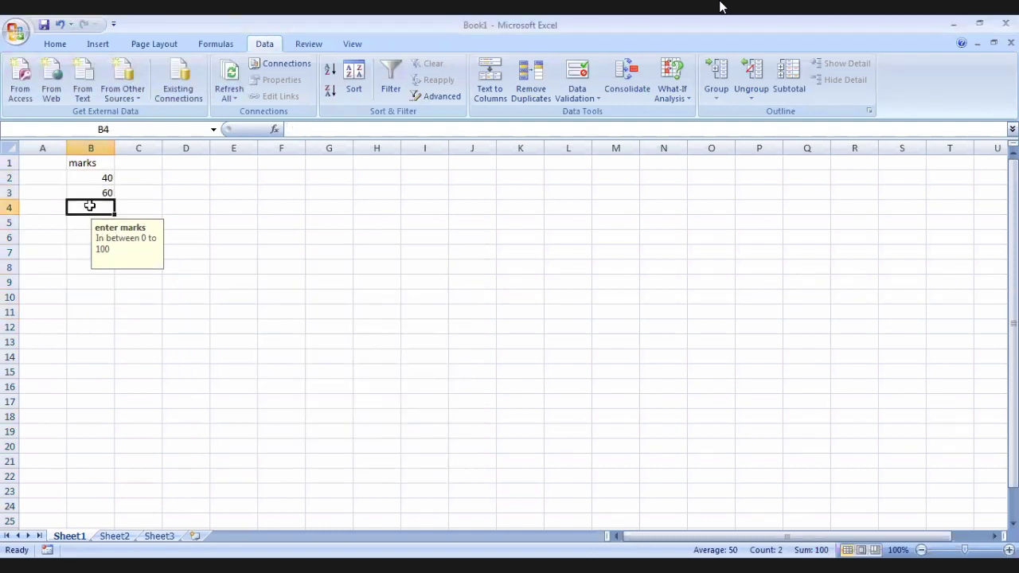
pyautogui.press('Return')
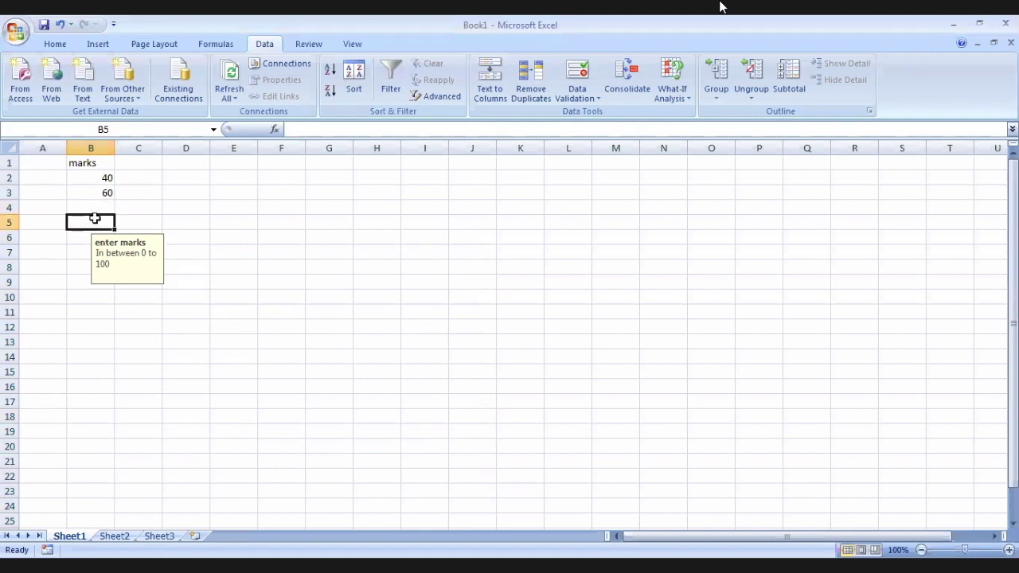
# Turn off Ignore blank in the B2:B12 marks validation (whole numbers 0–100).
pyautogui.moveTo(107, 176); pyautogui.dragTo(104, 331)
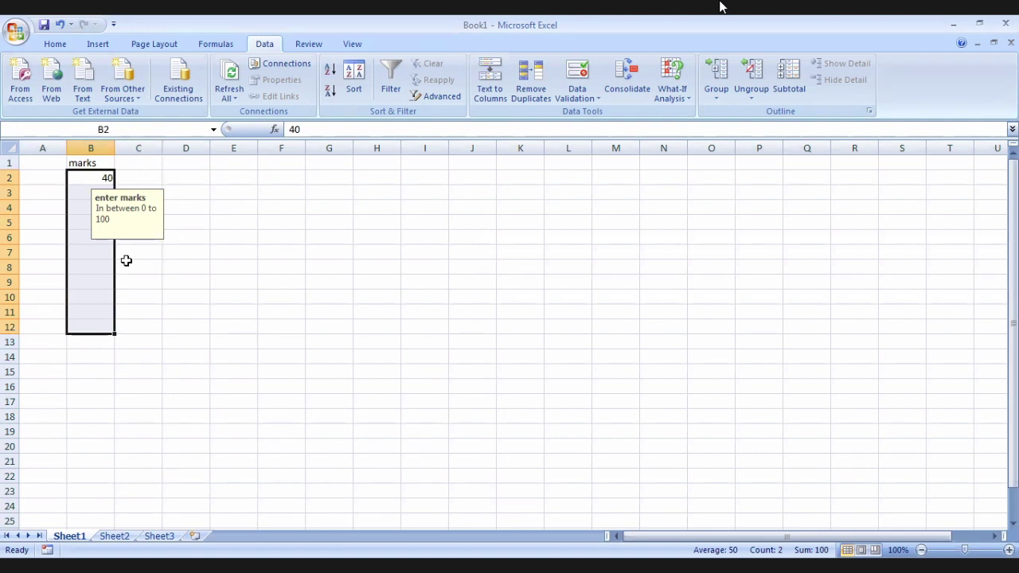
pyautogui.click(597, 97)
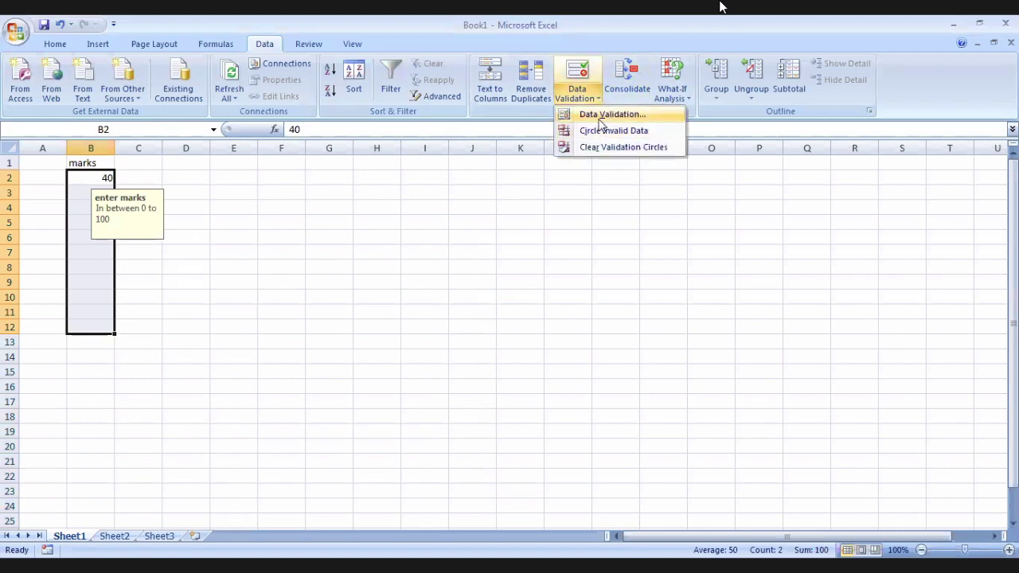
pyautogui.click(600, 117)
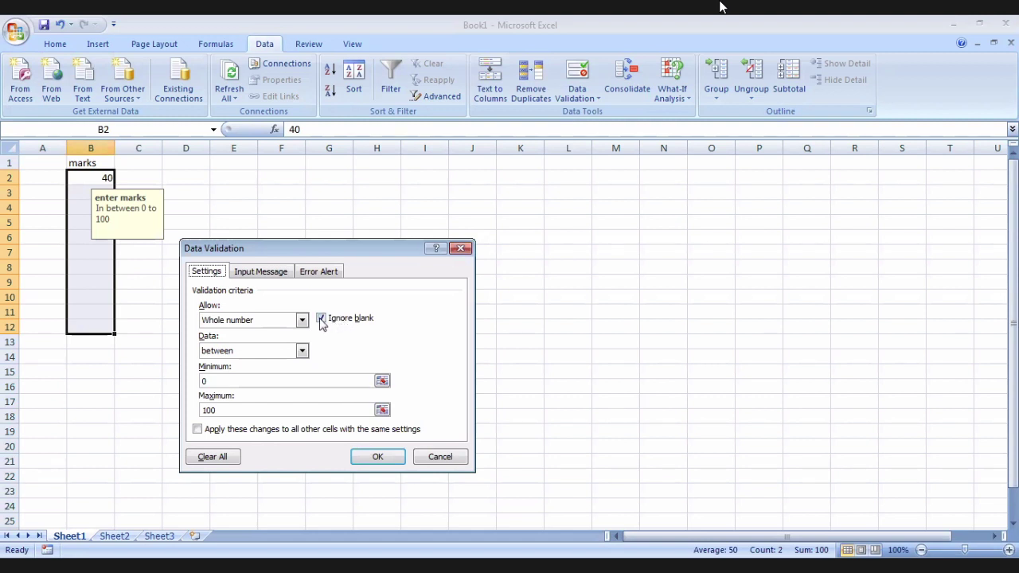
pyautogui.click(321, 319)
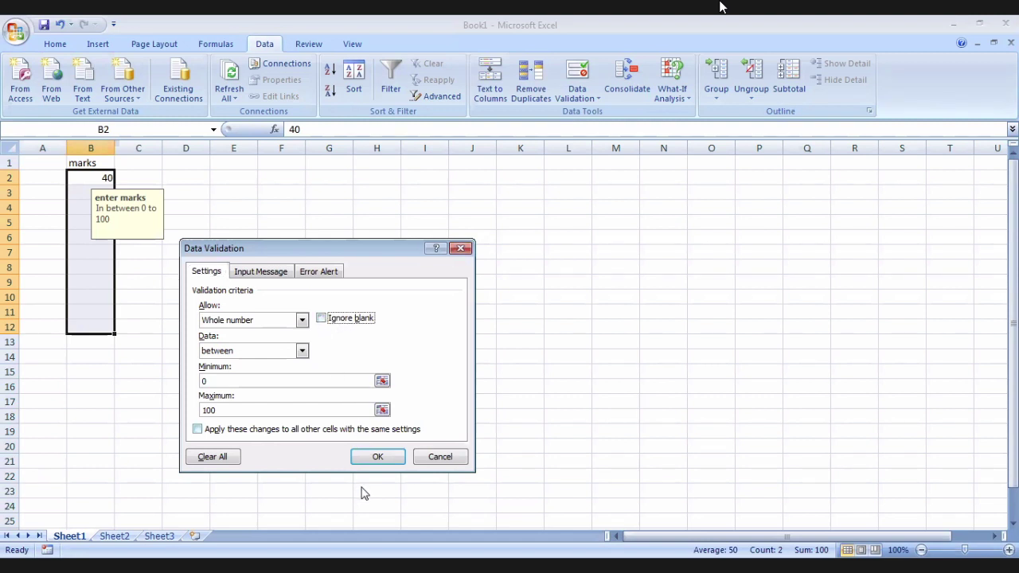
pyautogui.click(371, 457)
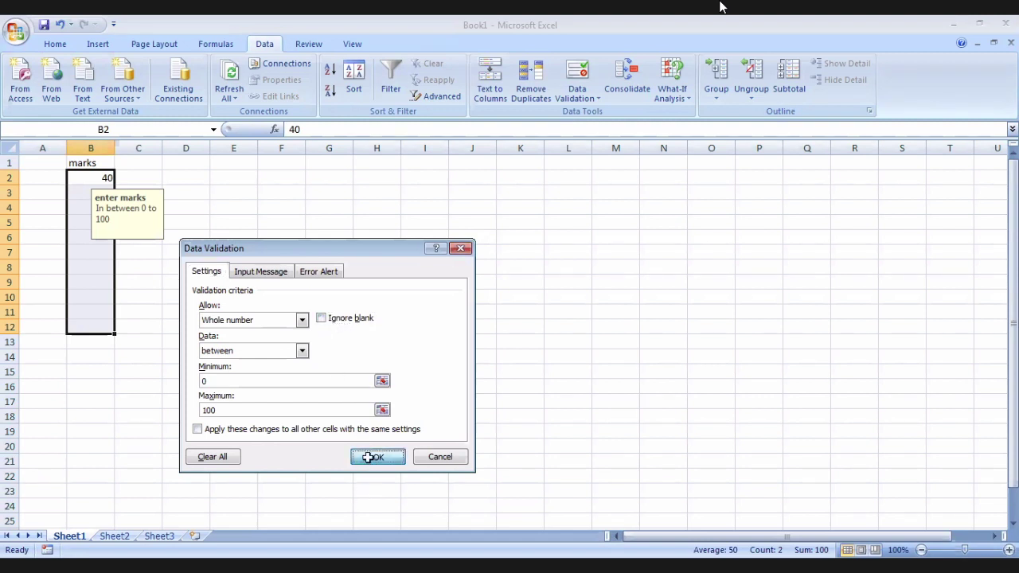
# Enter 60 in cell B3.
pyautogui.click(72, 193)
pyautogui.write('60')
pyautogui.press('Return')
# Reselect the marks cells B2:B12 and reopen their validation on the Input Message.
pyautogui.click(99, 231)
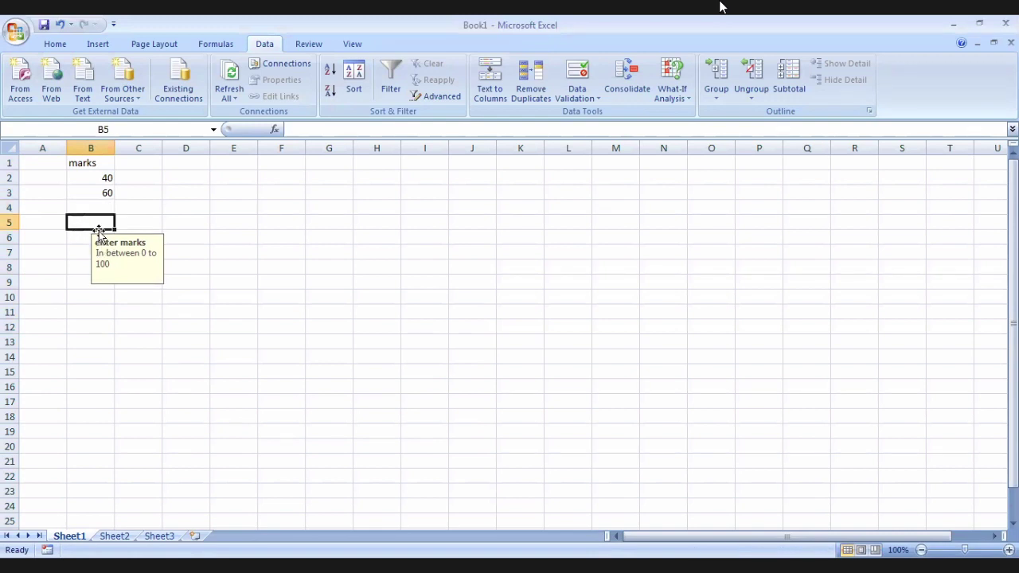
pyautogui.press('Return')
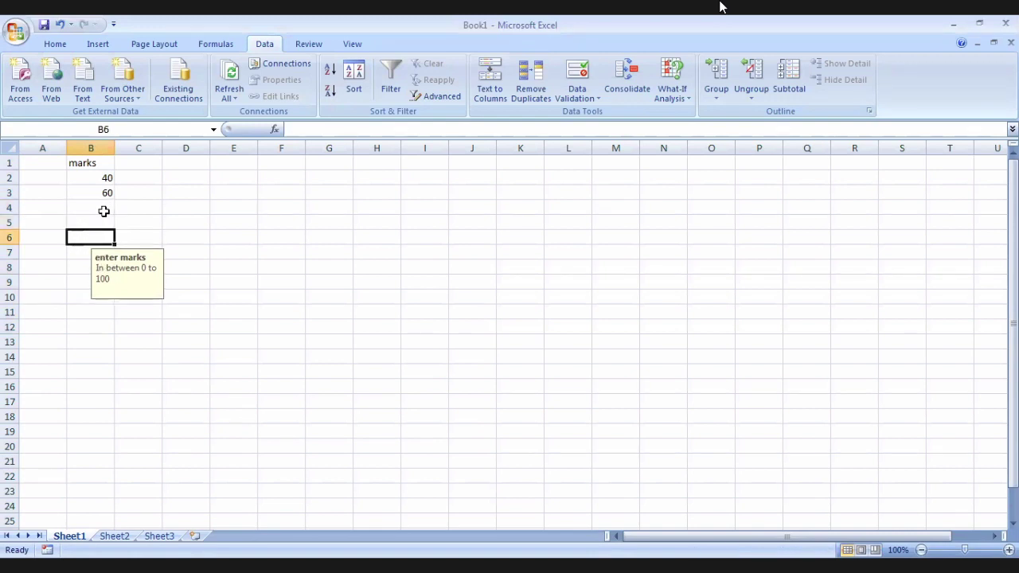
pyautogui.click(104, 211)
pyautogui.click(107, 180)
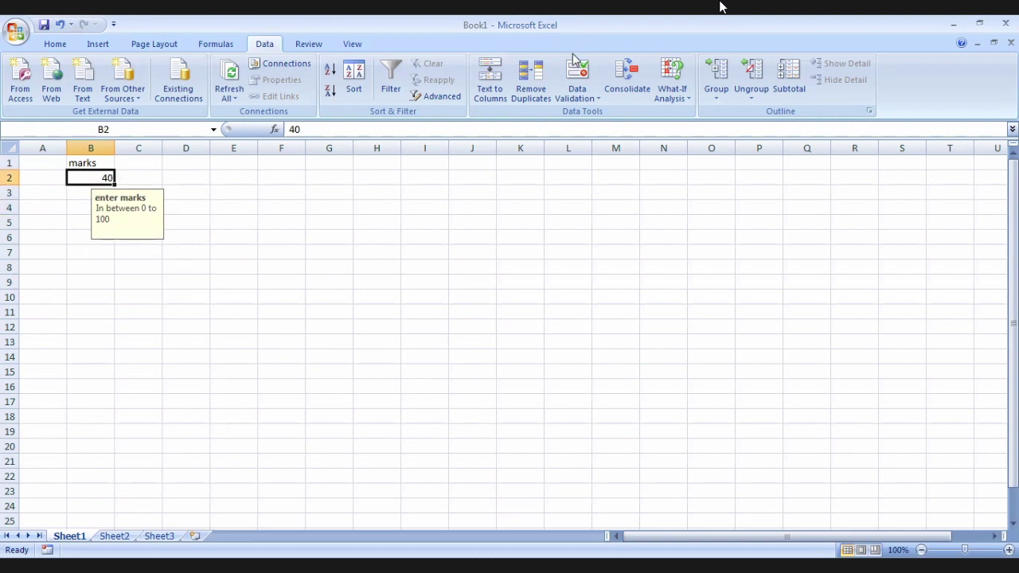
pyautogui.moveTo(95, 179); pyautogui.dragTo(95, 327)
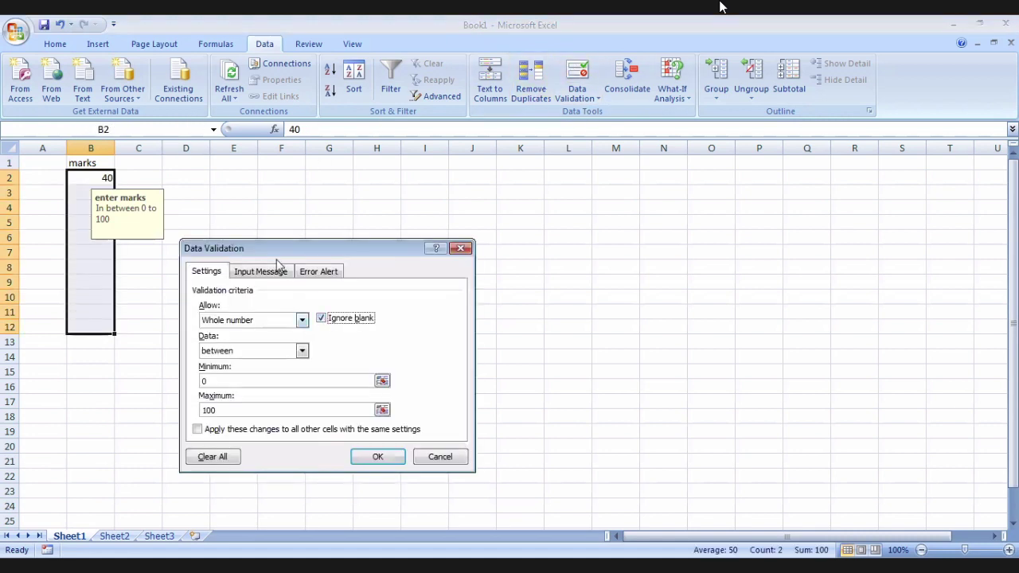
pyautogui.click(284, 273)
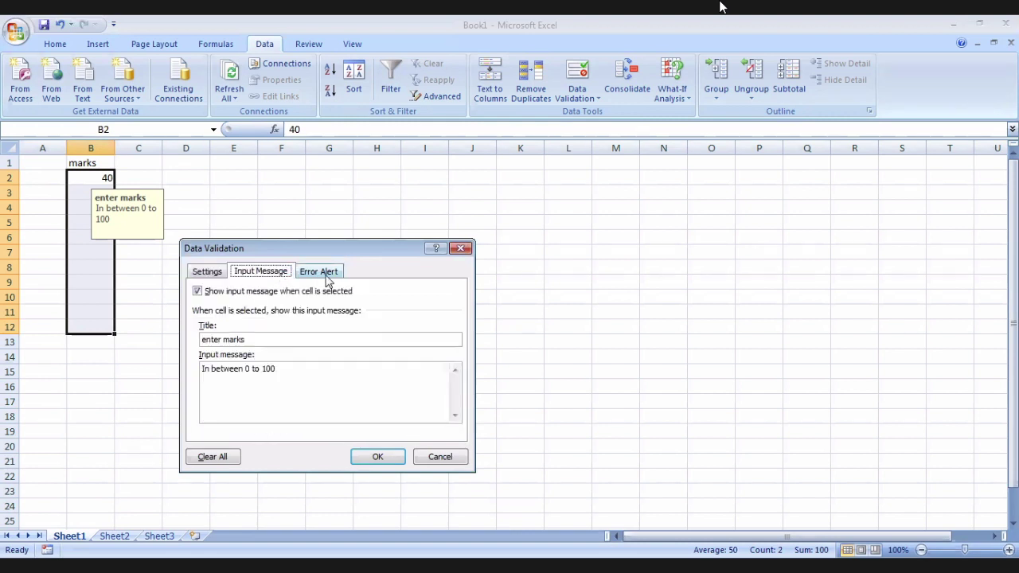
# Change the marks validation's error alert style from Stop to Information and apply it.
pyautogui.click(327, 280)
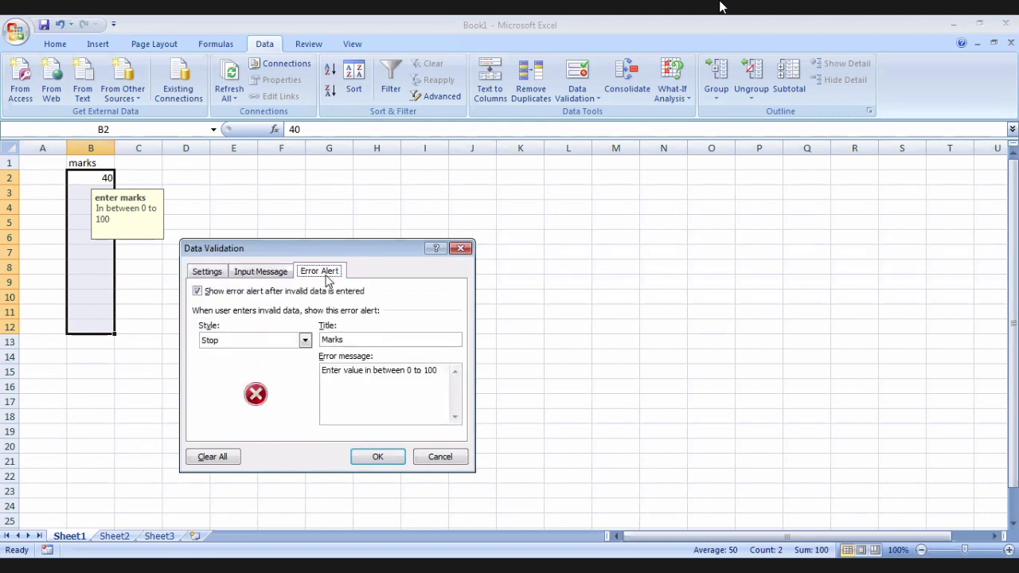
pyautogui.click(305, 340)
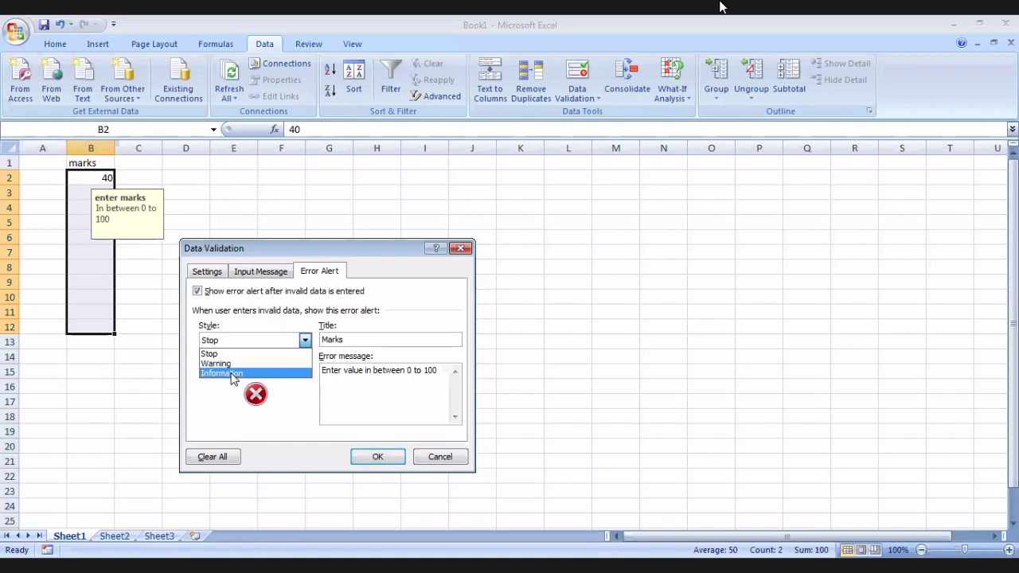
pyautogui.click(231, 374)
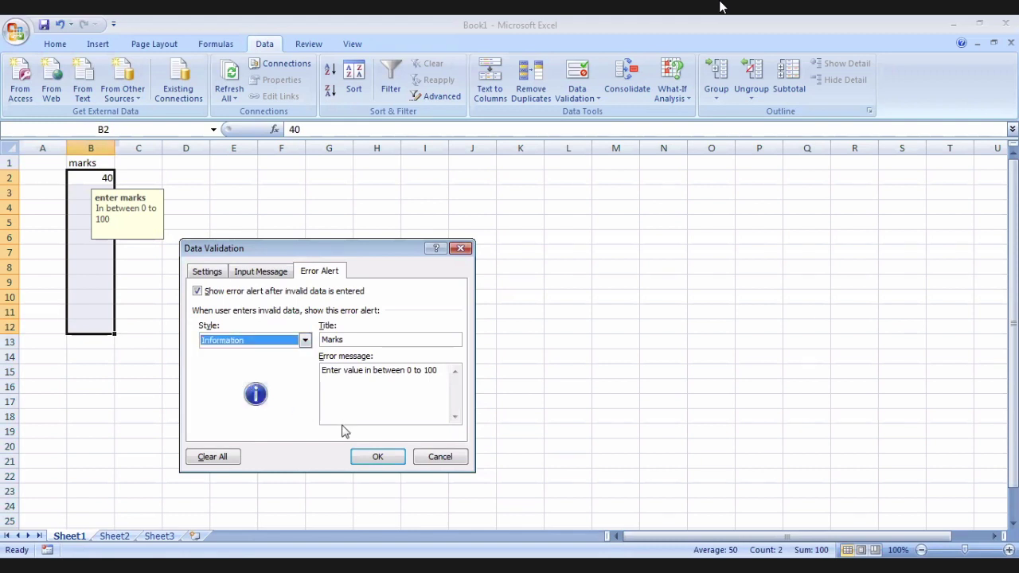
pyautogui.click(377, 457)
# Enter 120 in B7 and accept it past the Information alert.
pyautogui.write('12')
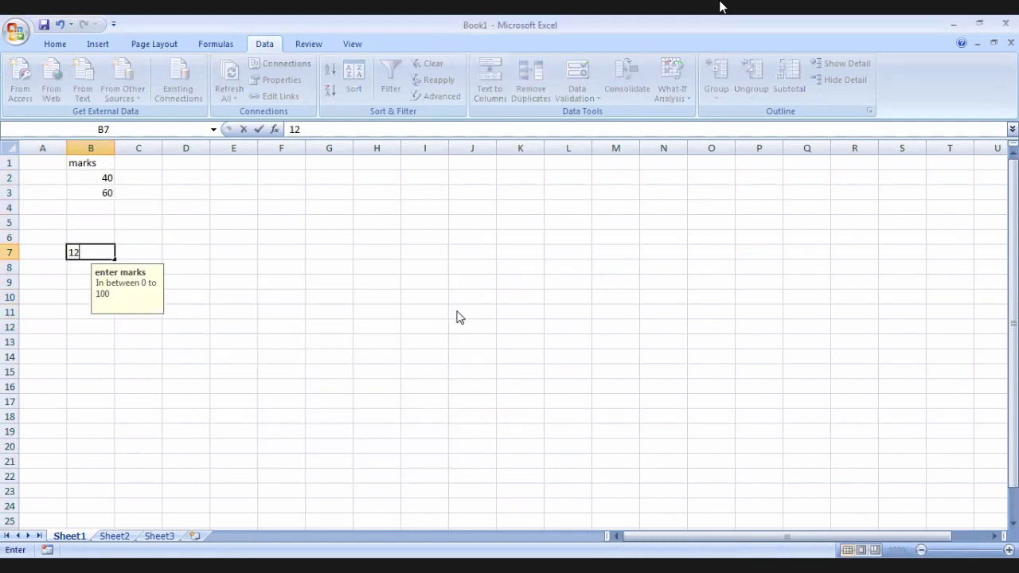
pyautogui.write('0')
pyautogui.press('Return')
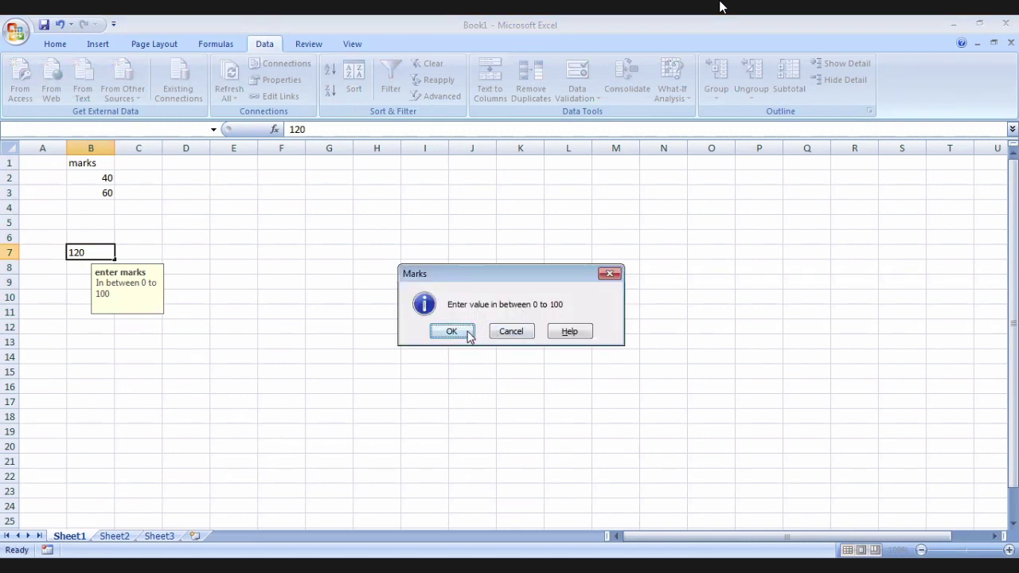
pyautogui.press('Return')
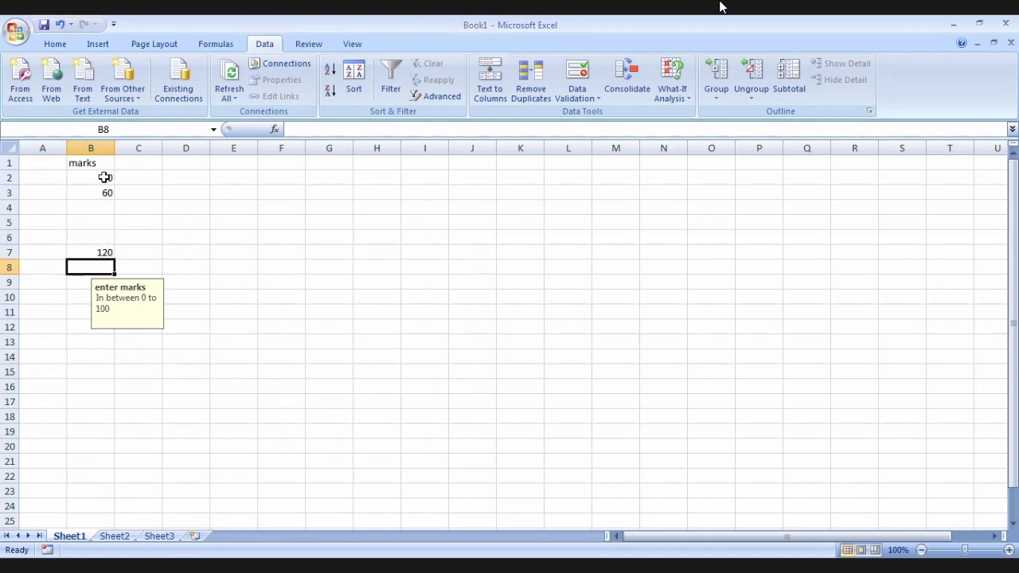
# Select B7 and delete the 120 so it is empty again.
pyautogui.click(105, 177)
pyautogui.click(120, 252)
pyautogui.click(104, 252)
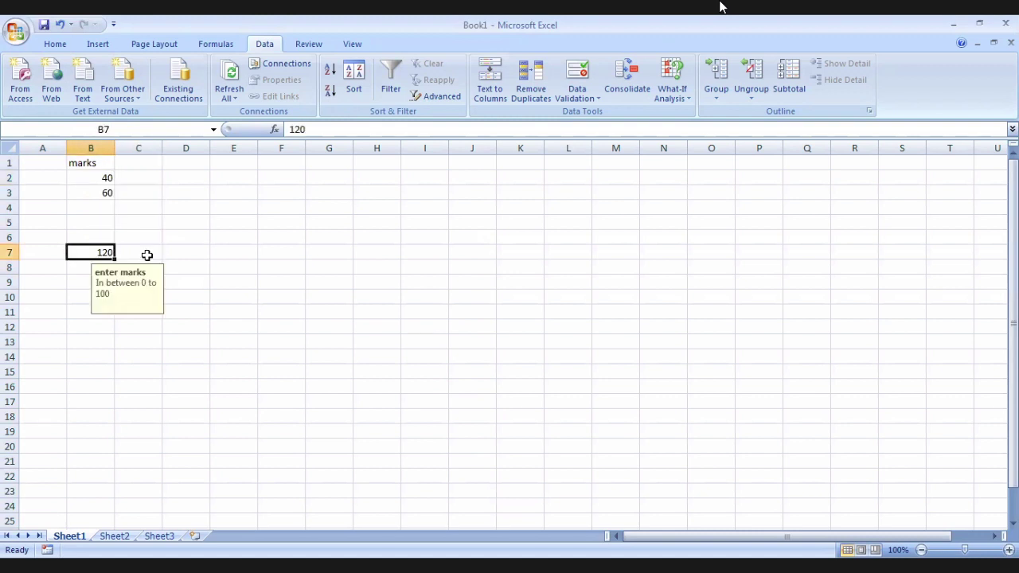
pyautogui.press('BackSpace')
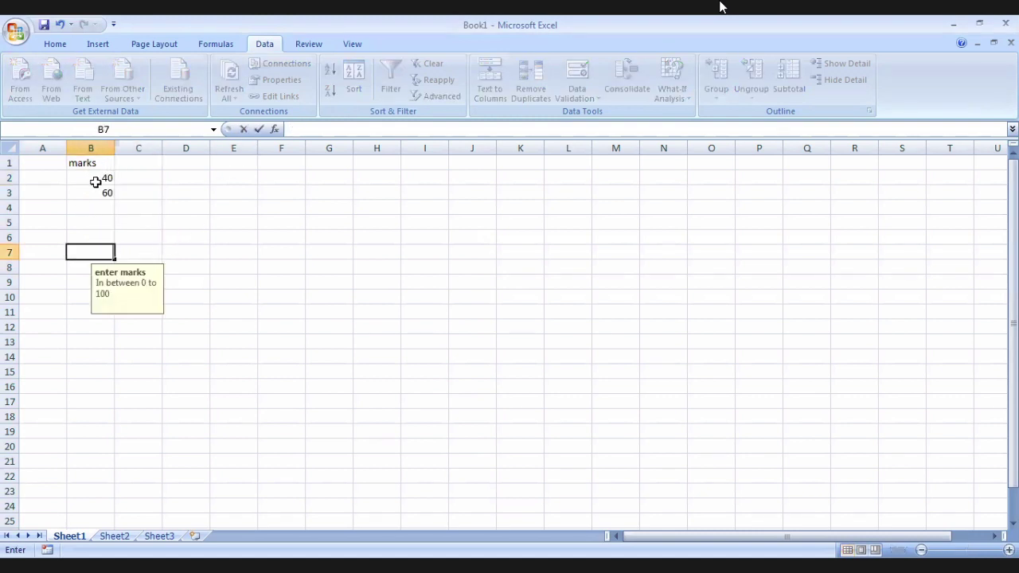
pyautogui.moveTo(97, 181); pyautogui.dragTo(92, 323)
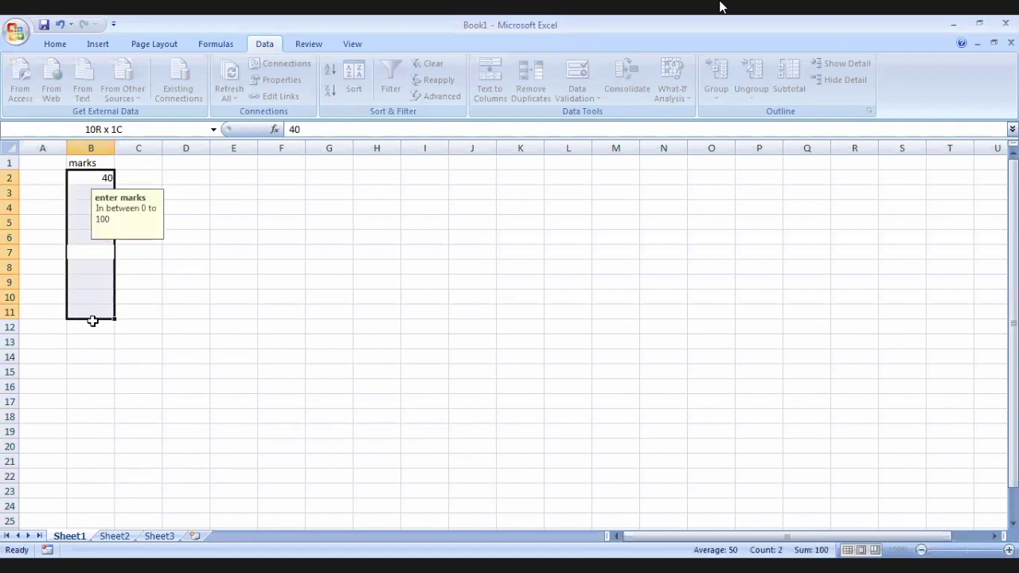
pyautogui.moveTo(92, 322); pyautogui.dragTo(96, 325)
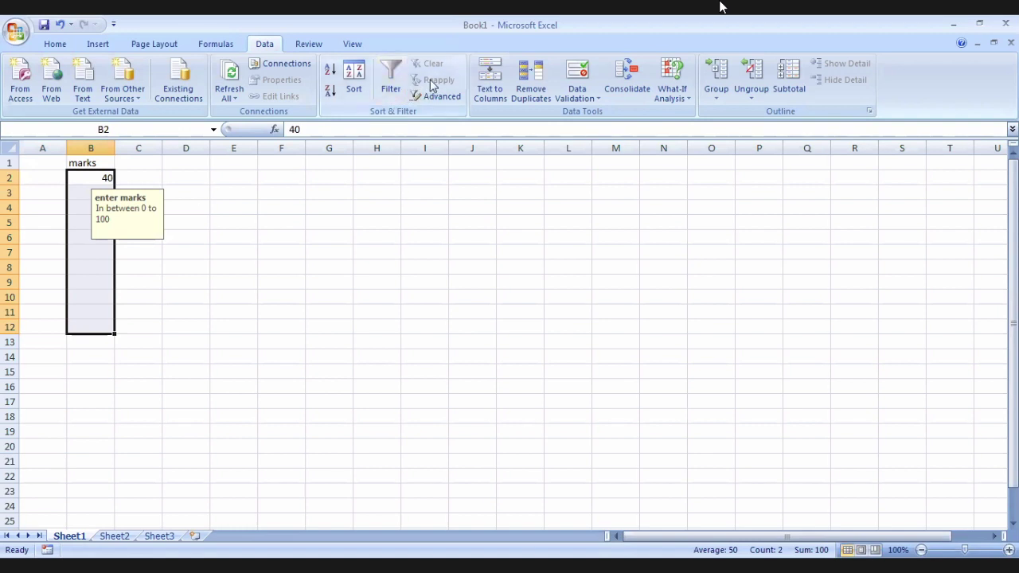
pyautogui.click(102, 177)
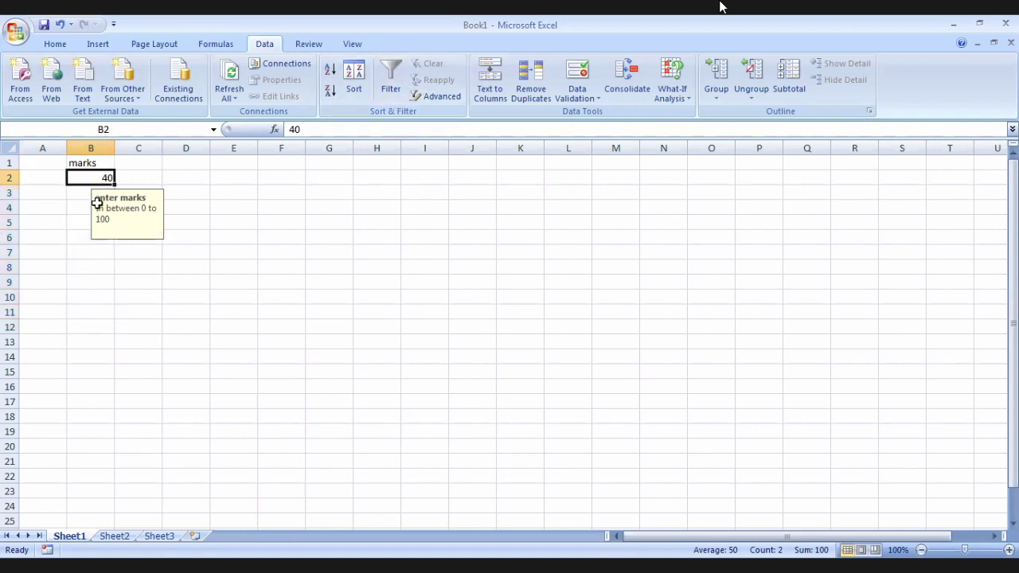
pyautogui.moveTo(97, 204); pyautogui.dragTo(102, 327)
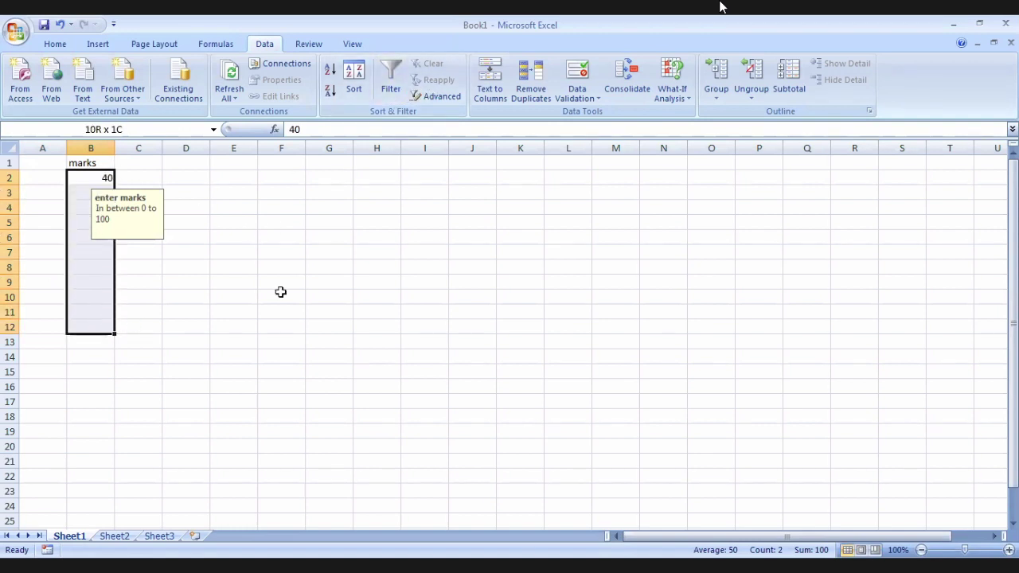
pyautogui.click(602, 99)
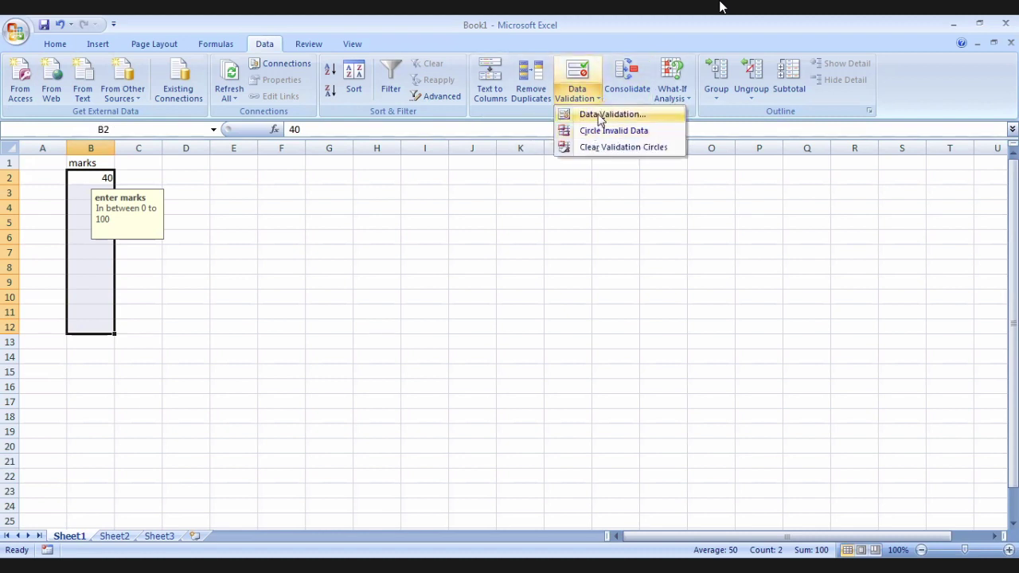
pyautogui.click(605, 115)
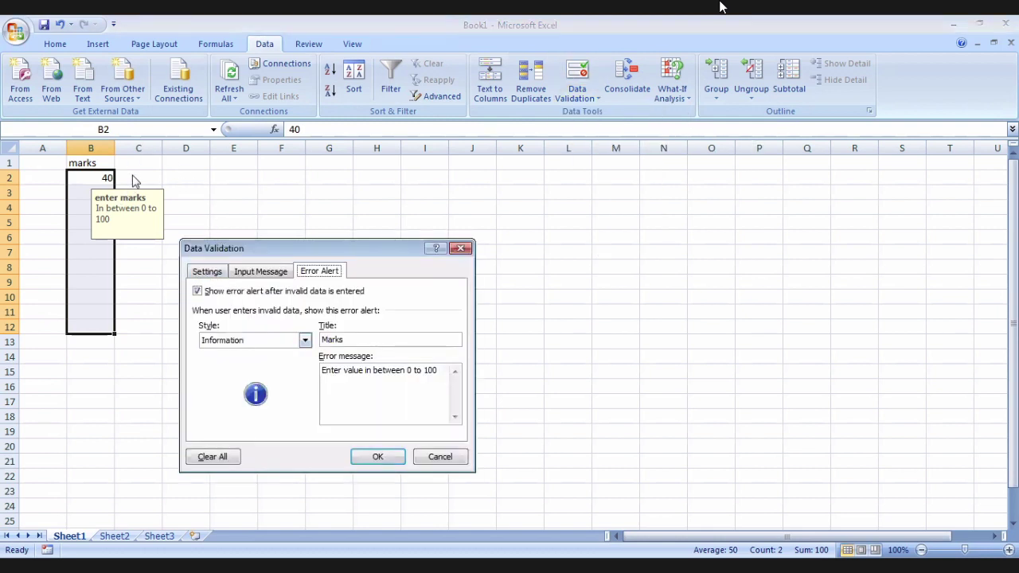
pyautogui.click(197, 273)
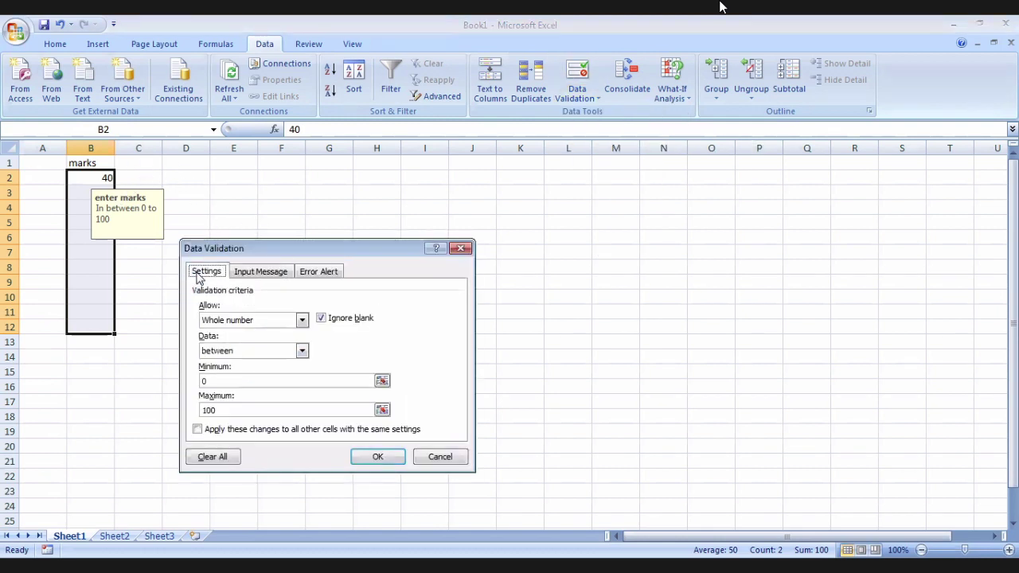
pyautogui.click(464, 250)
pyautogui.click(103, 189)
pyautogui.write('60')
# Type the heading 'name' into cell C1.
pyautogui.moveTo(146, 177); pyautogui.dragTo(155, 325)
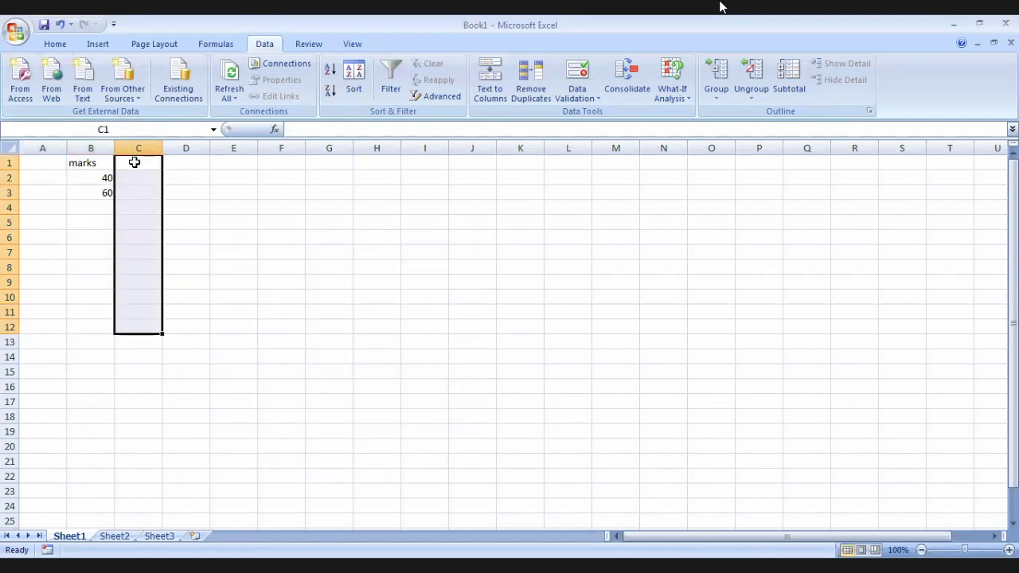
pyautogui.click(134, 163)
pyautogui.write('name')
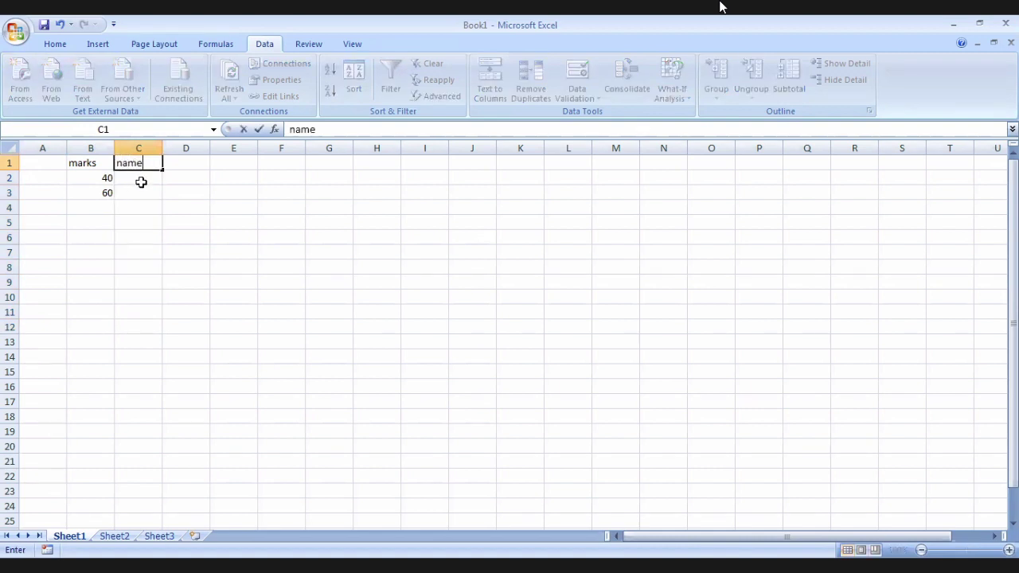
# Check the Allow list in Data Validation for C2:C12, leaving it at Any value.
pyautogui.moveTo(140, 182); pyautogui.dragTo(120, 319)
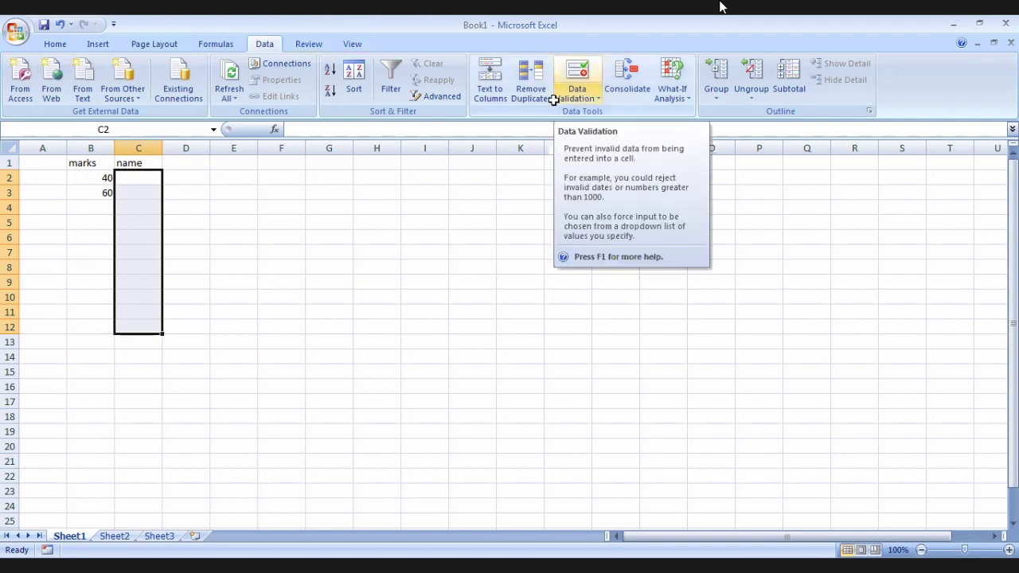
pyautogui.click(588, 95)
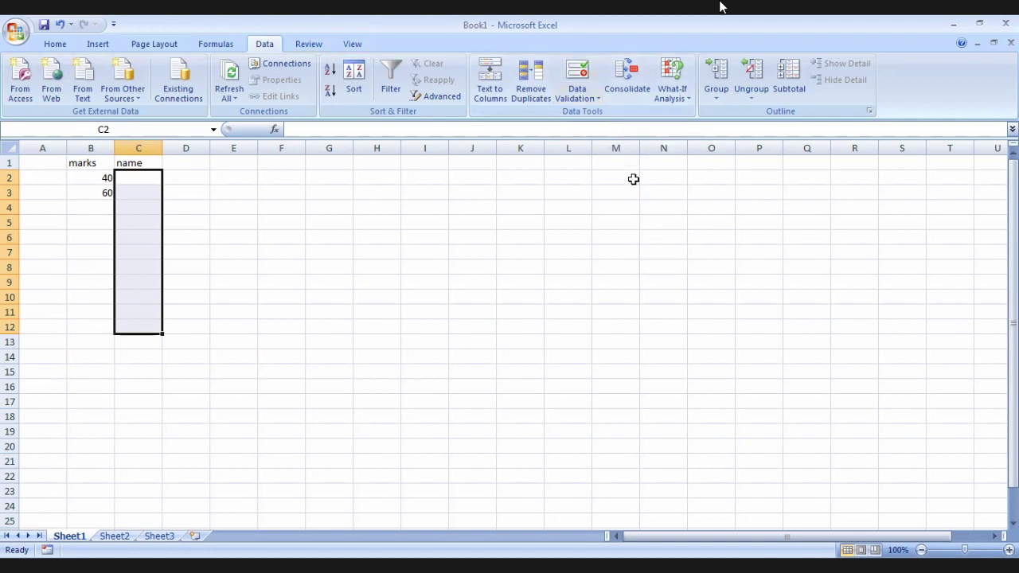
pyautogui.click(598, 98)
pyautogui.press('Return')
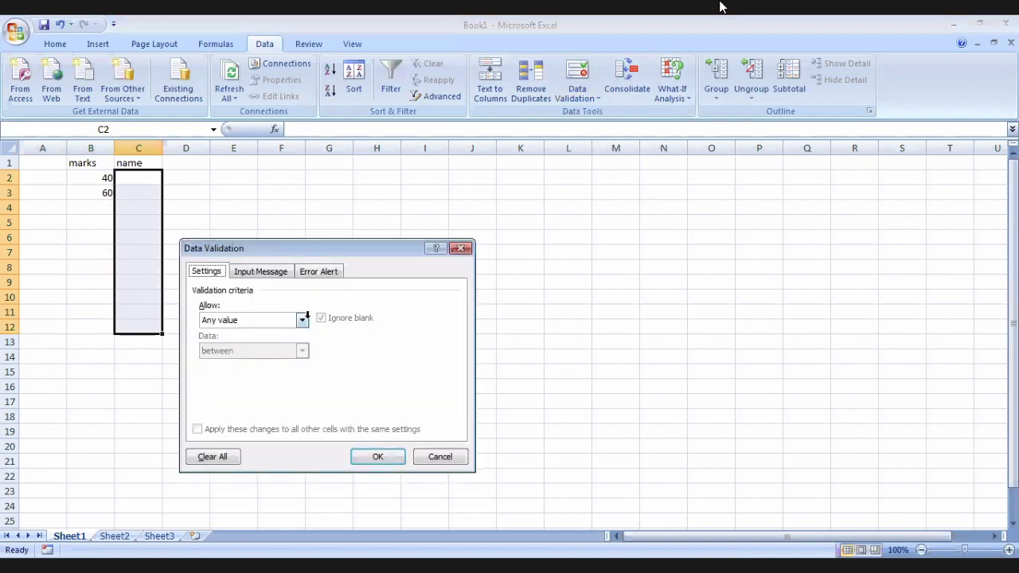
pyautogui.click(305, 319)
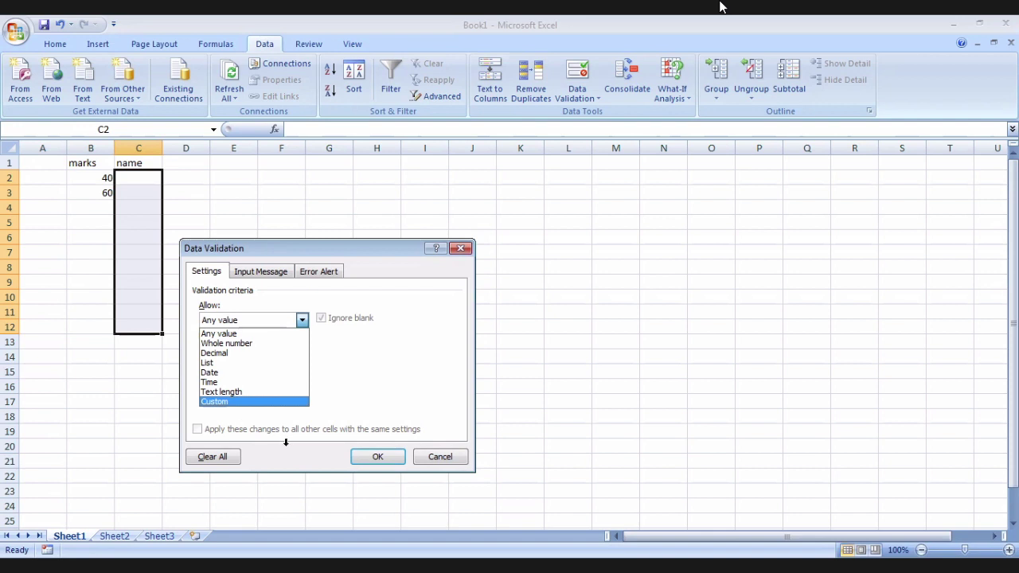
pyautogui.click(461, 248)
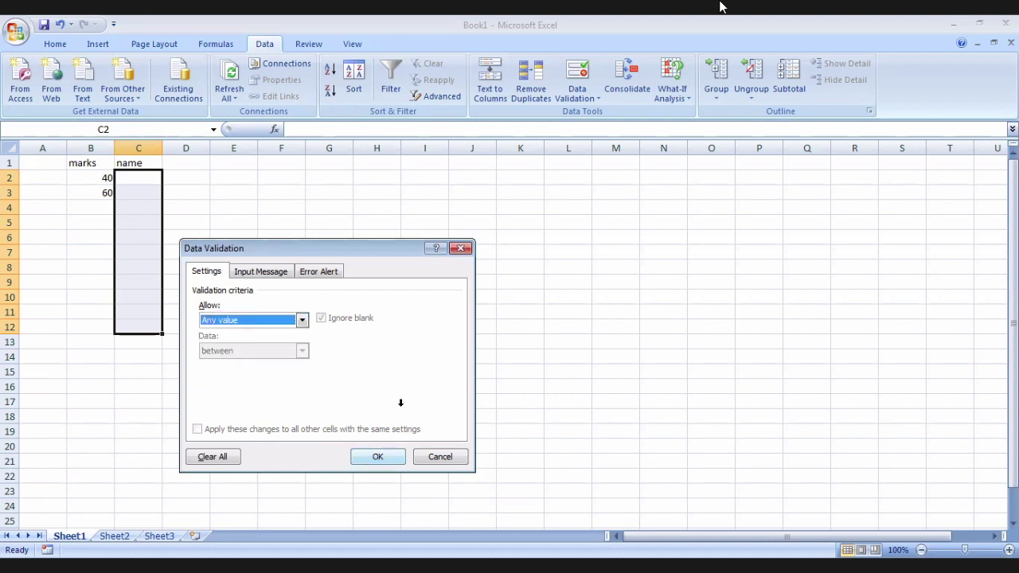
pyautogui.click(460, 248)
# Replace the C1 heading 'name' with 'mobile'.
pyautogui.click(148, 164)
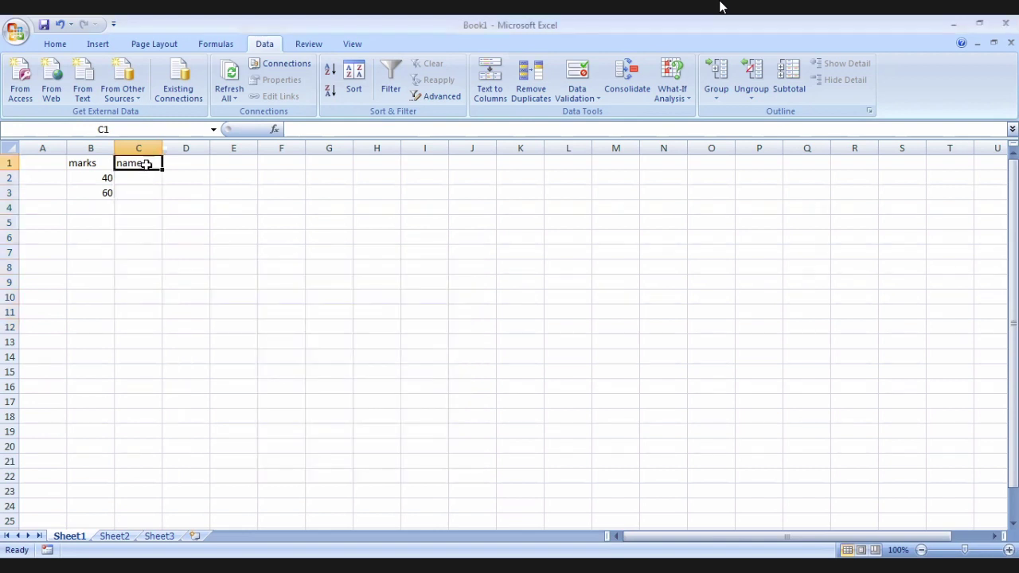
pyautogui.press('BackSpace')
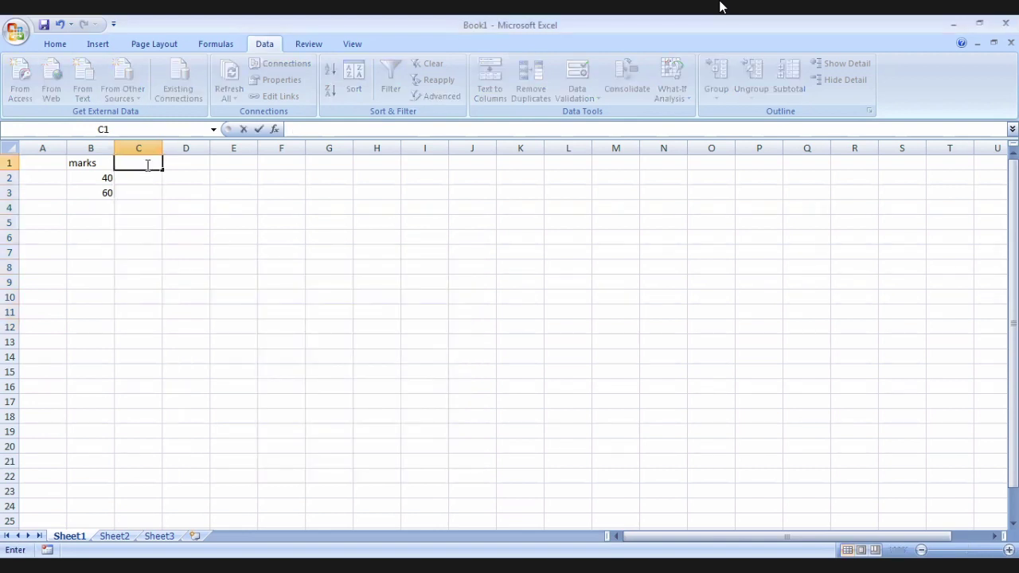
pyautogui.write('mobil')
pyautogui.write('e')
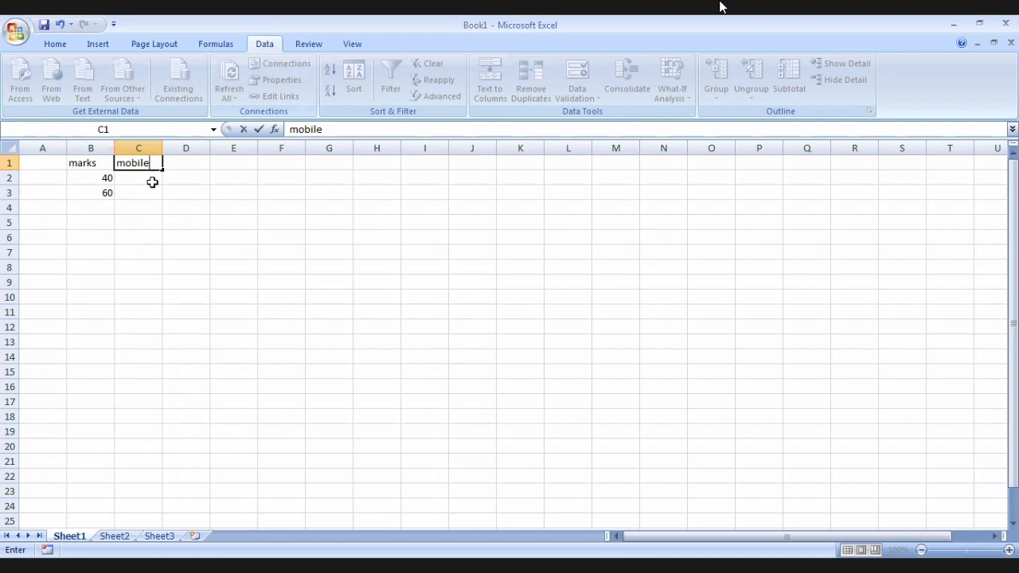
pyautogui.click(154, 184)
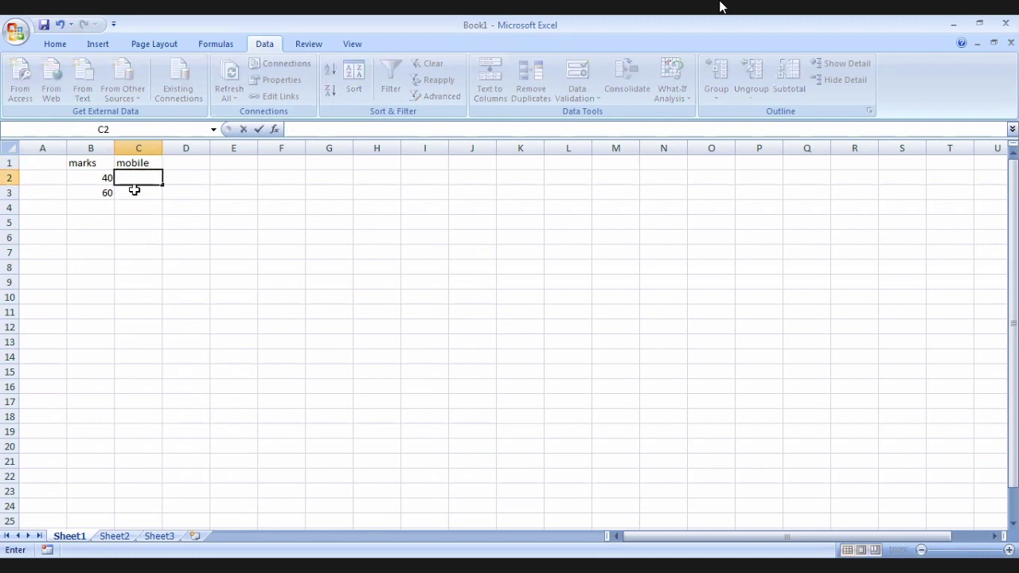
# Open Data Validation for C2:C12 and set Allow to Custom.
pyautogui.click(140, 205)
pyautogui.moveTo(142, 184); pyautogui.dragTo(130, 326)
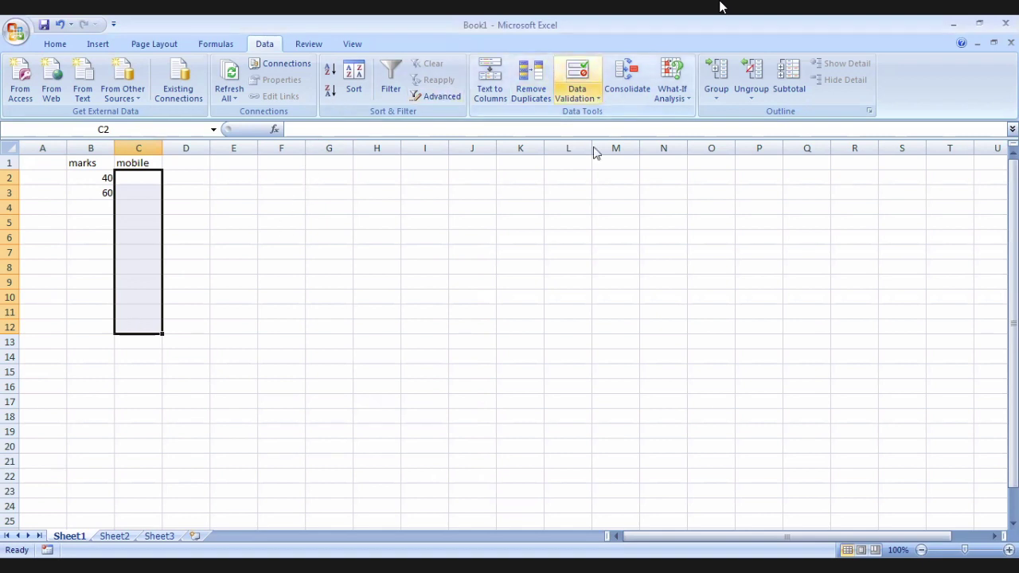
pyautogui.click(596, 98)
pyautogui.click(610, 116)
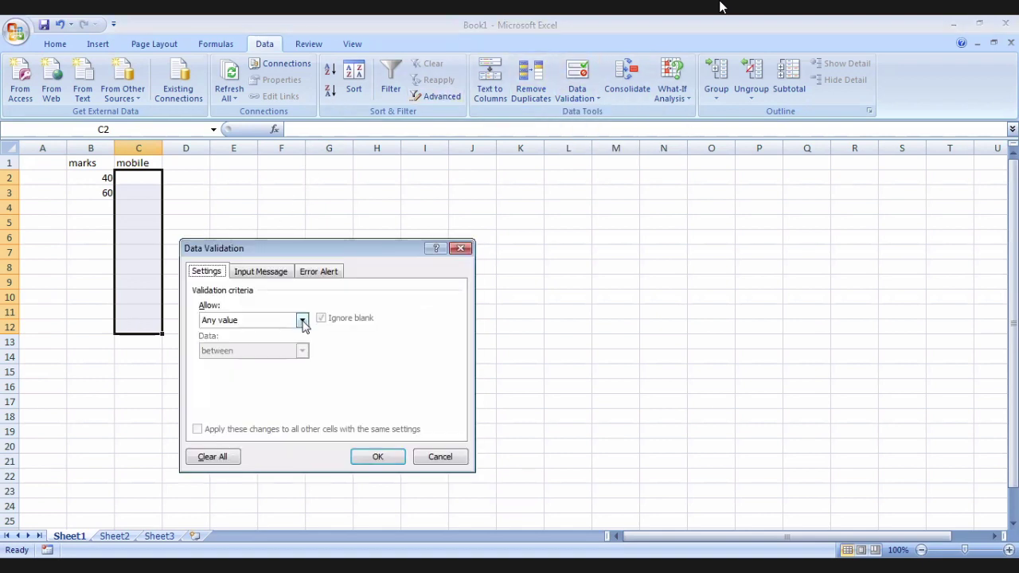
pyautogui.click(302, 321)
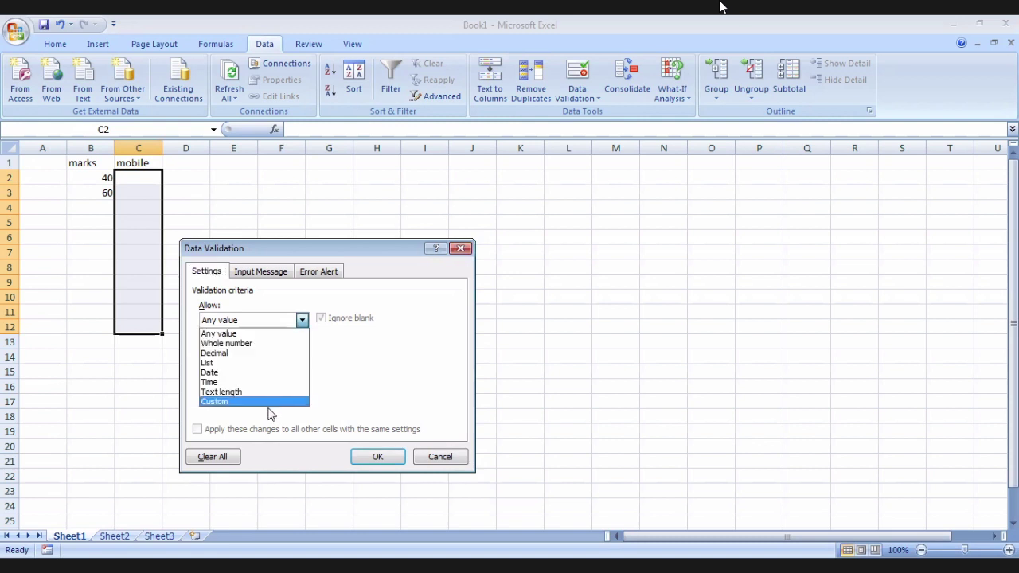
pyautogui.click(303, 320)
pyautogui.click(303, 320)
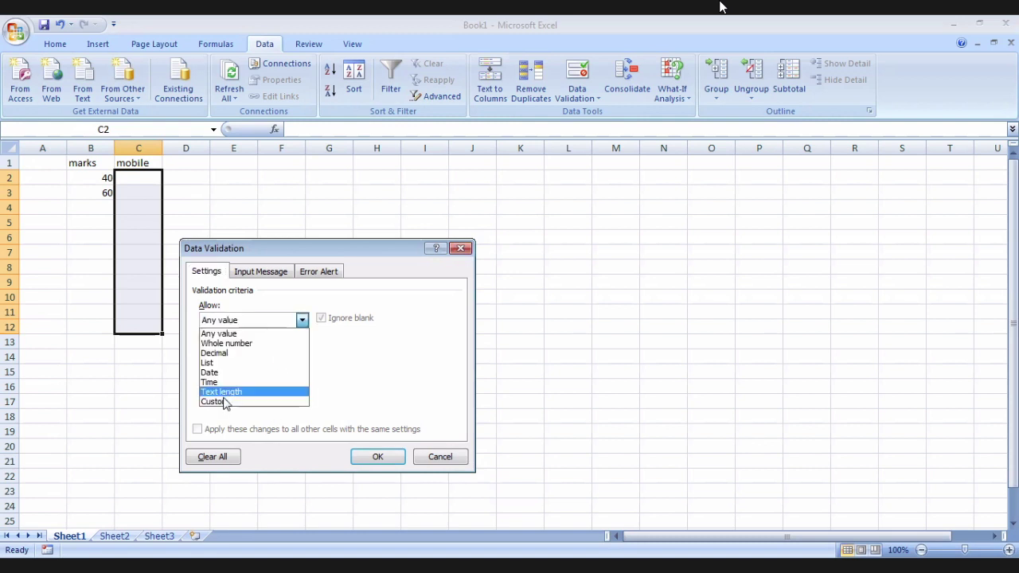
pyautogui.click(229, 410)
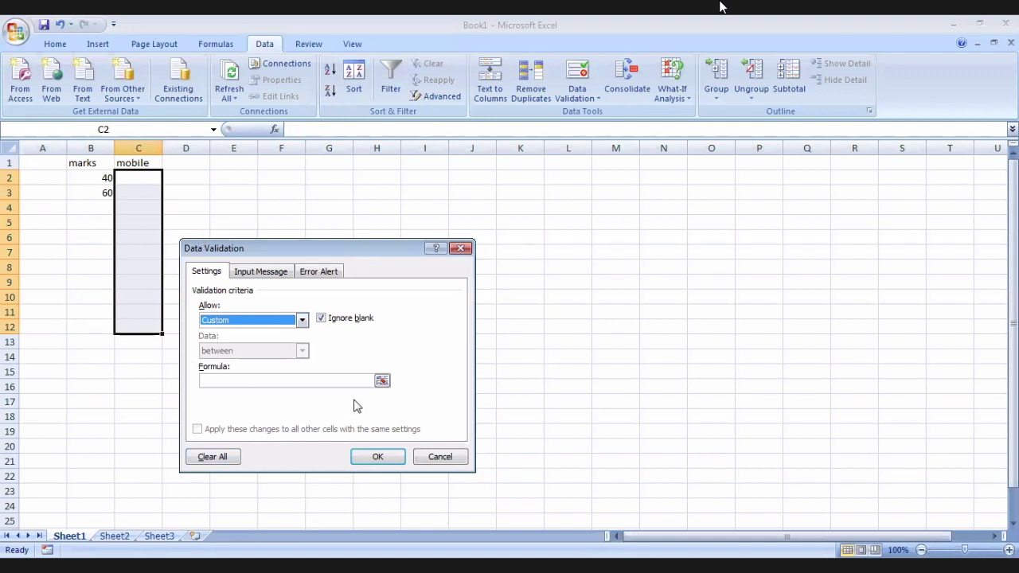
pyautogui.click(383, 383)
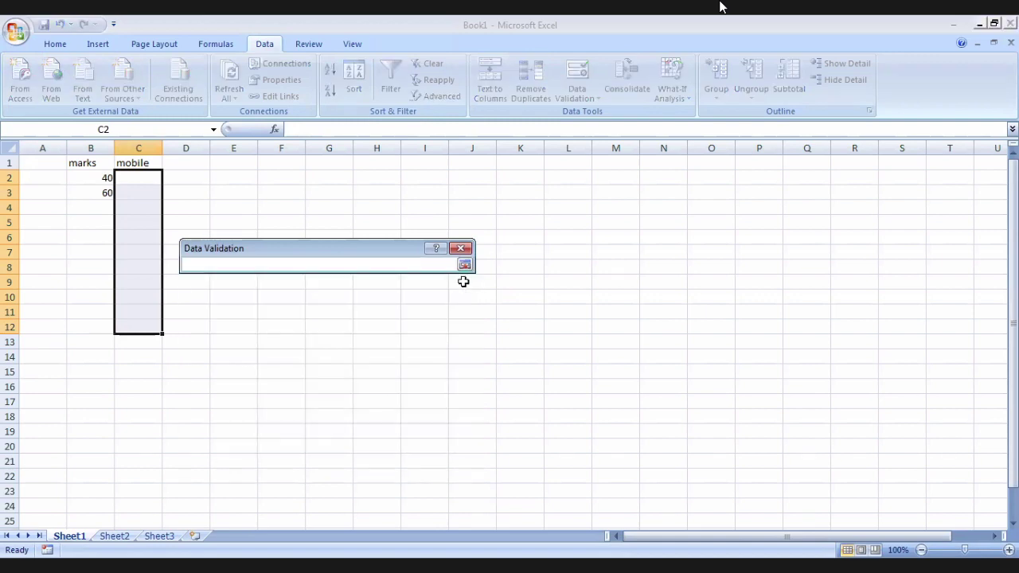
pyautogui.click(465, 265)
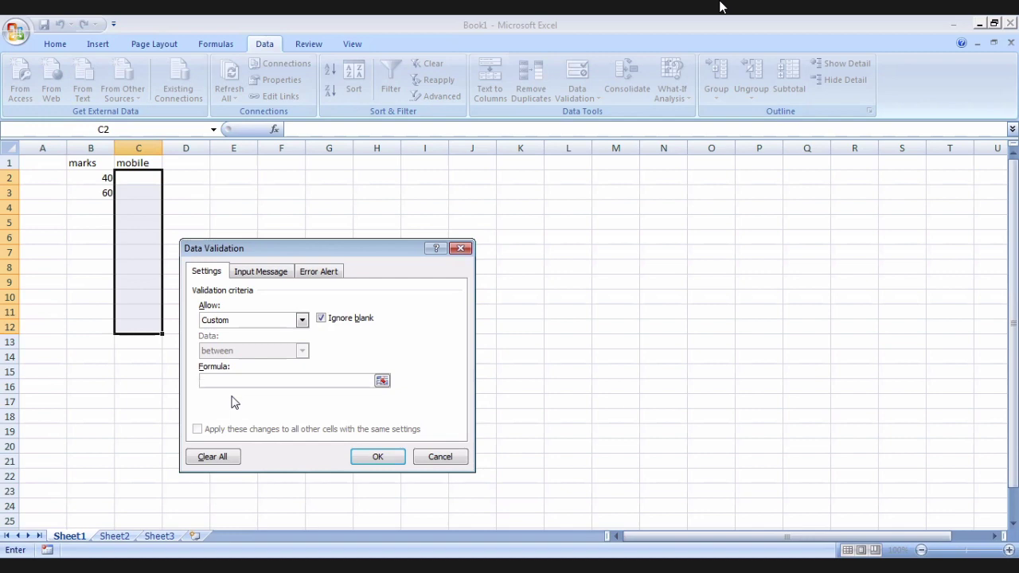
# Start the custom validation formula with =and(isnumber(c2).
pyautogui.write('=')
pyautogui.write('and')
pyautogui.write('(')
pyautogui.write('is')
pyautogui.write('num')
pyautogui.write('ber')
pyautogui.write('(')
pyautogui.click(263, 381)
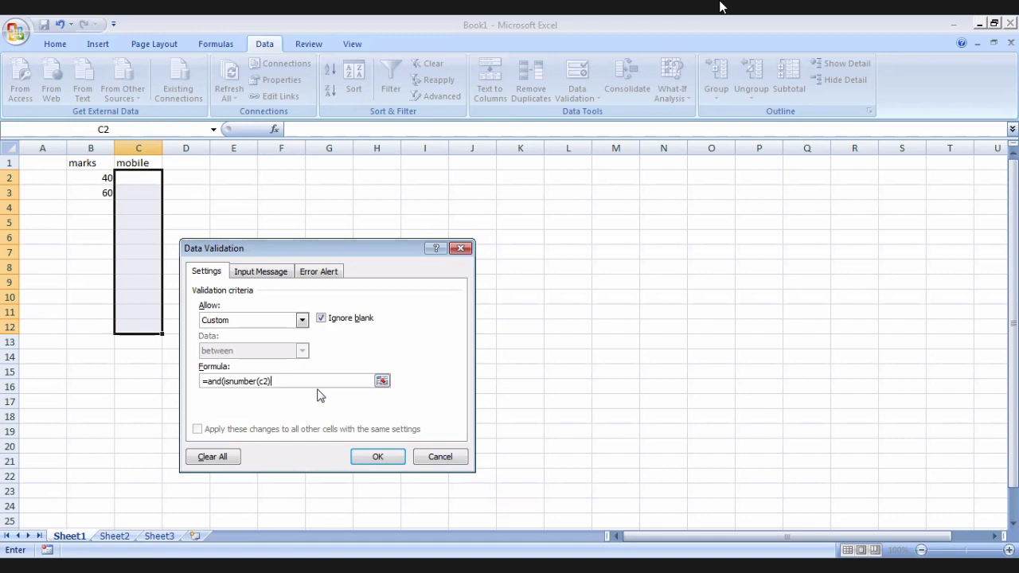
# Complete the formula as =and(isnumber(c2),len(c2)=10).
pyautogui.write(',')
pyautogui.write('len')
pyautogui.write('(')
pyautogui.write('c2')
pyautogui.write(')')
pyautogui.write('=')
pyautogui.write('10')
pyautogui.write(')')
# Set the error alert message to 'enter 10 digit Mobile no.'.
pyautogui.click(247, 275)
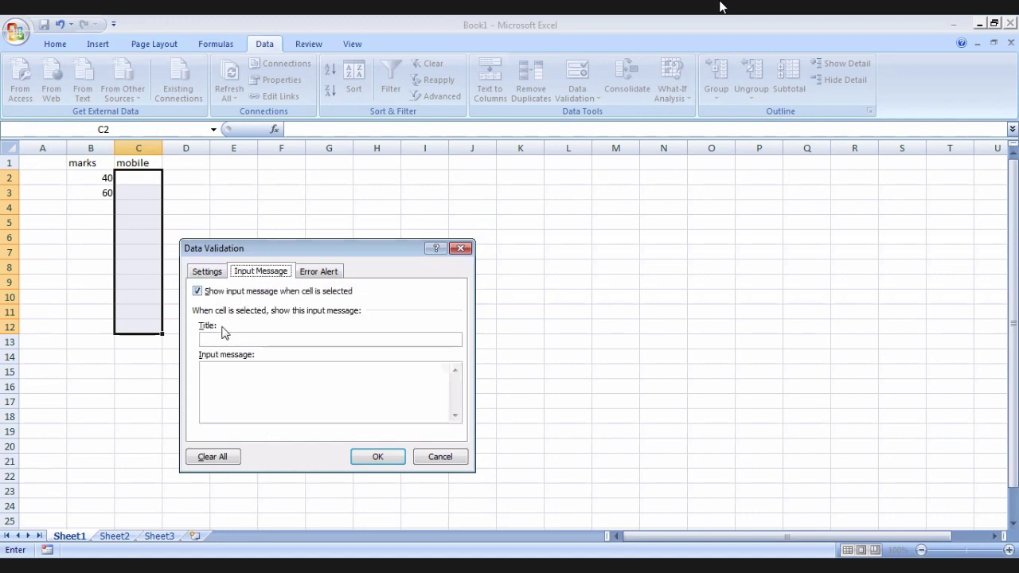
pyautogui.click(323, 274)
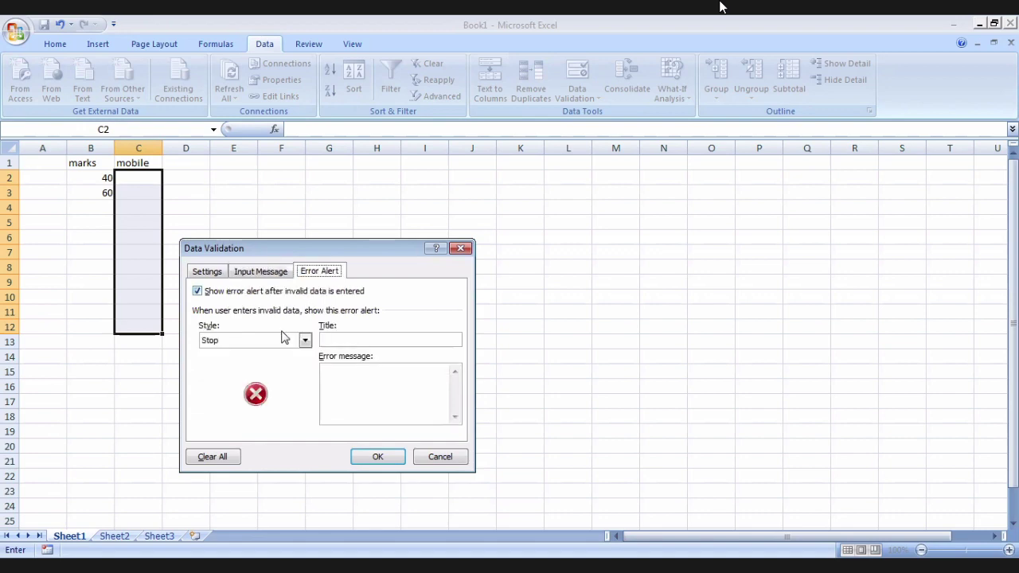
pyautogui.click(323, 381)
pyautogui.write('enter')
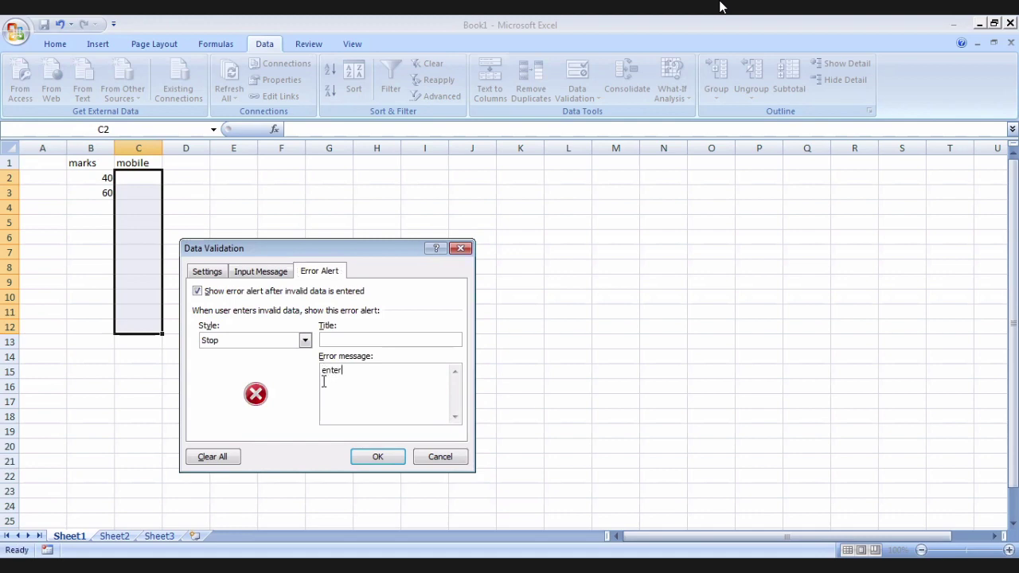
pyautogui.write(' 10 ')
pyautogui.write('digit ')
pyautogui.write('Mo.')
pyautogui.press('BackSpace')
pyautogui.press('BackSpace')
pyautogui.write('o')
pyautogui.write('bile')
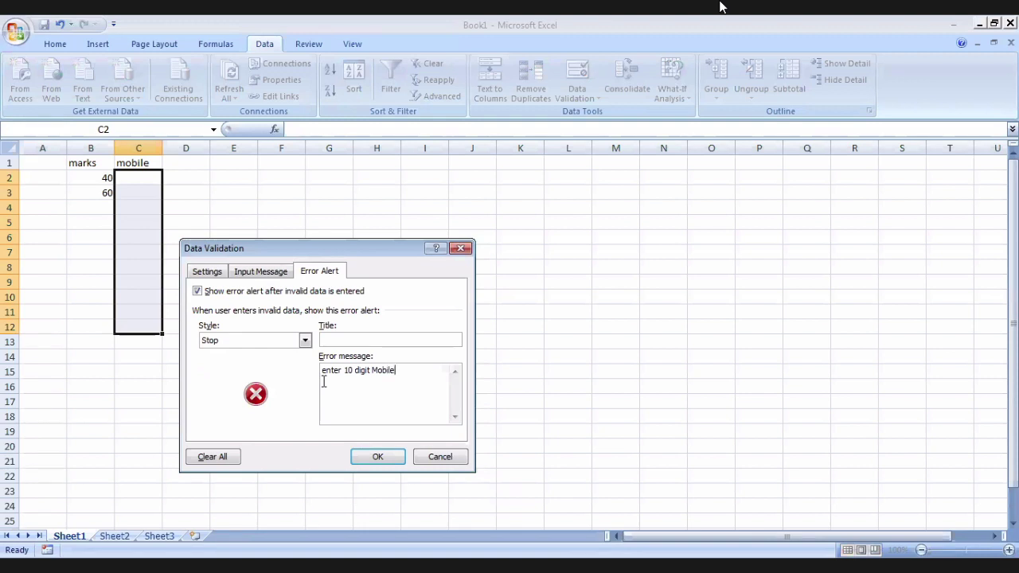
pyautogui.write(' no')
pyautogui.write('.')
# Apply the mobile validation and test it by entering ghfhgf in C2, which is rejected.
pyautogui.click(401, 456)
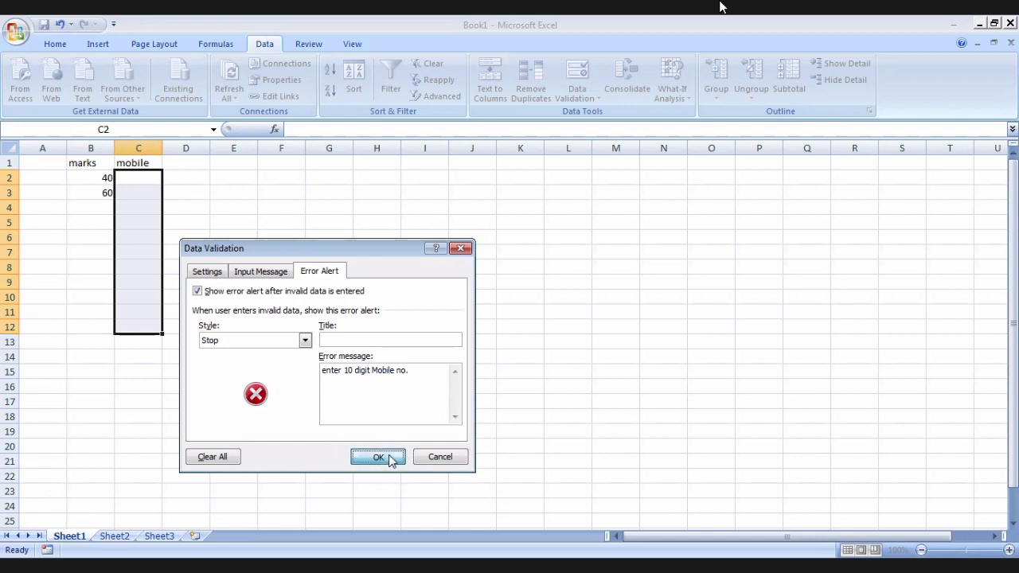
pyautogui.click(141, 182)
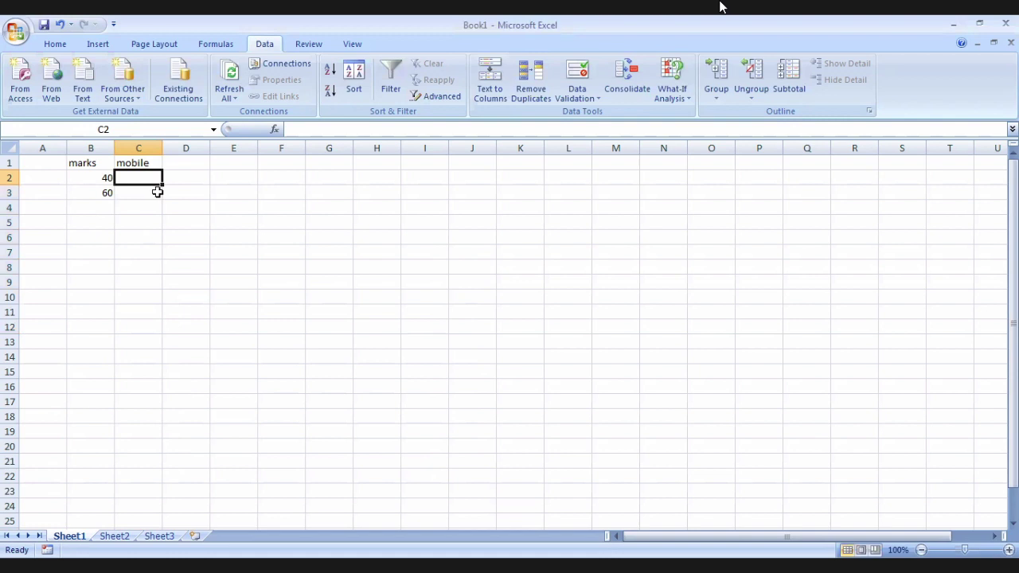
pyautogui.write('ghfhgf')
pyautogui.press('Return')
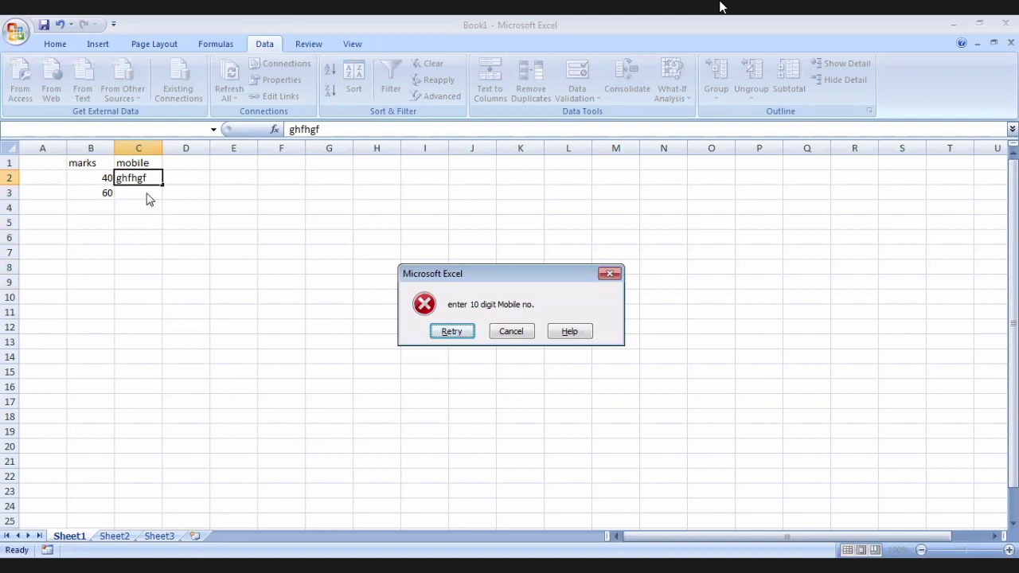
# Retry C2 with 123, which is also rejected.
pyautogui.click(469, 332)
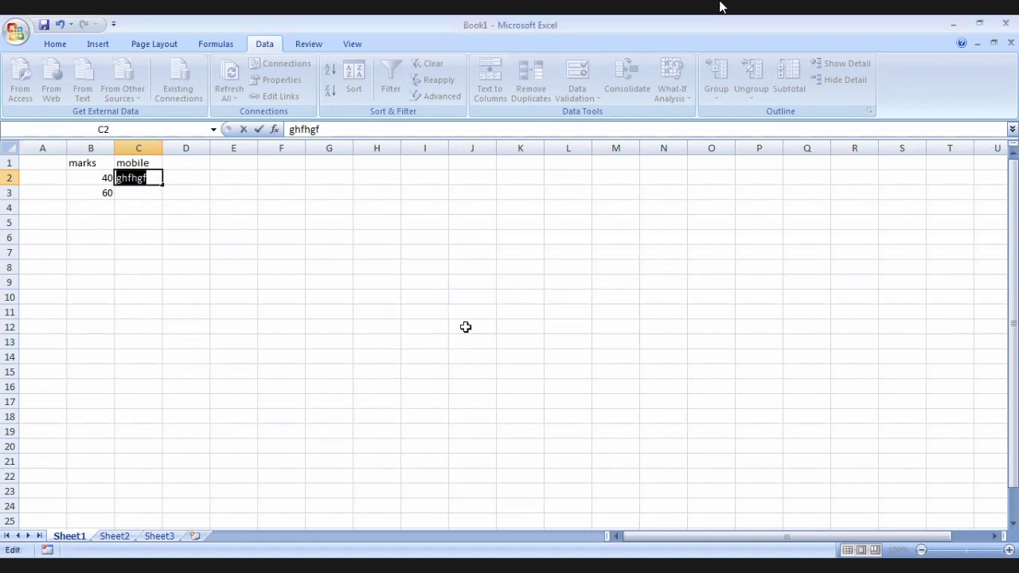
pyautogui.write('123')
pyautogui.press('Return')
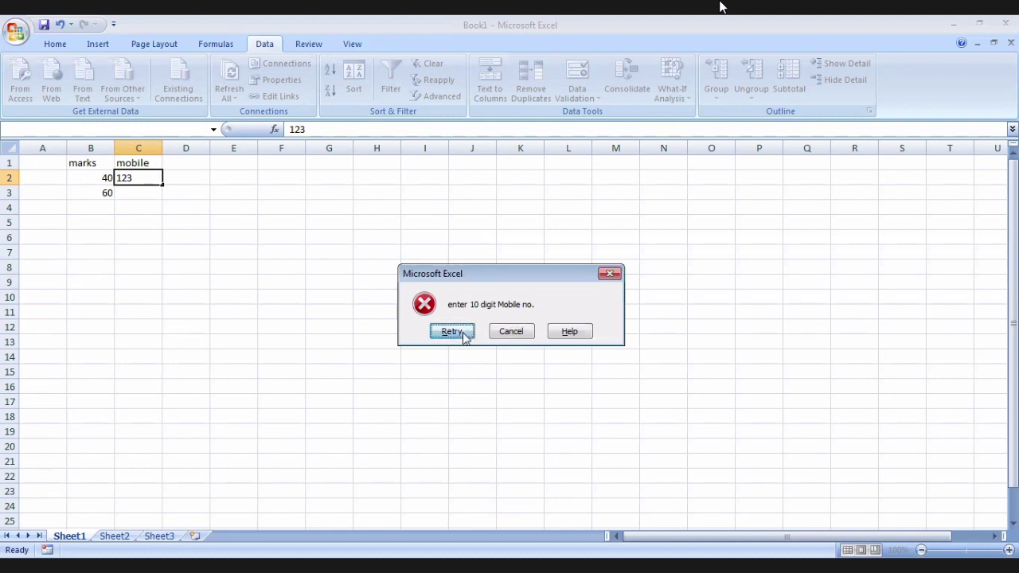
pyautogui.click(465, 334)
pyautogui.click(129, 170)
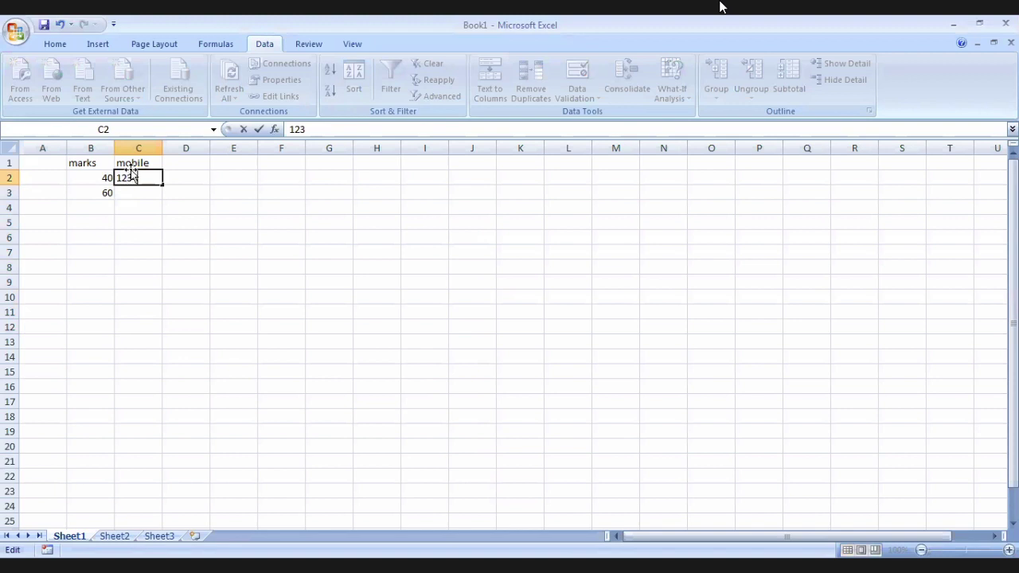
pyautogui.write('456')
pyautogui.write('7')
pyautogui.write('89')
pyautogui.write('0')
pyautogui.press('Return')
# Enter 1sa in C3 to confirm it triggers the 10-digit mobile number error.
pyautogui.write('1sa')
pyautogui.press('Return')
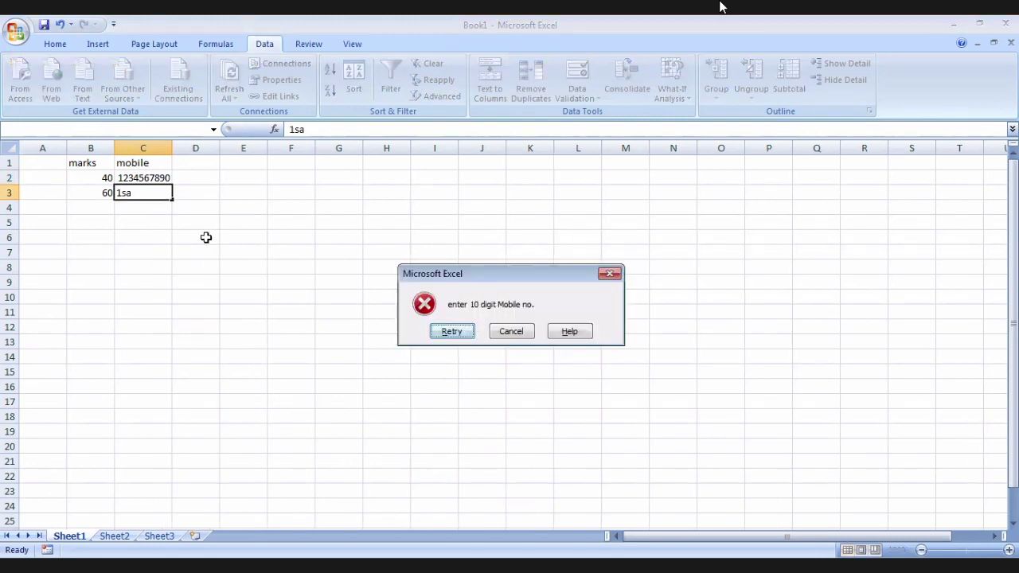
pyautogui.press('Return')
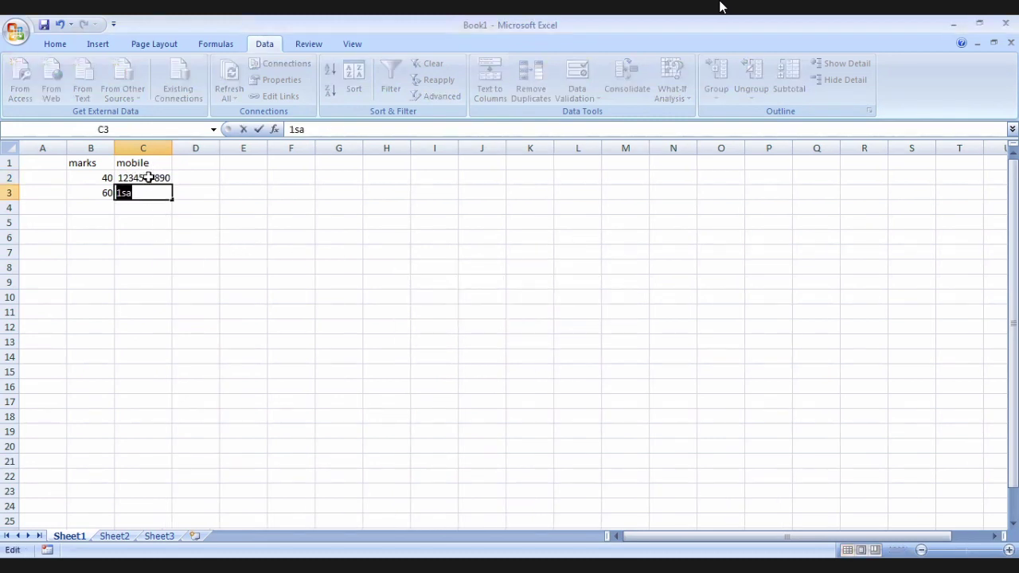
pyautogui.press('Return')
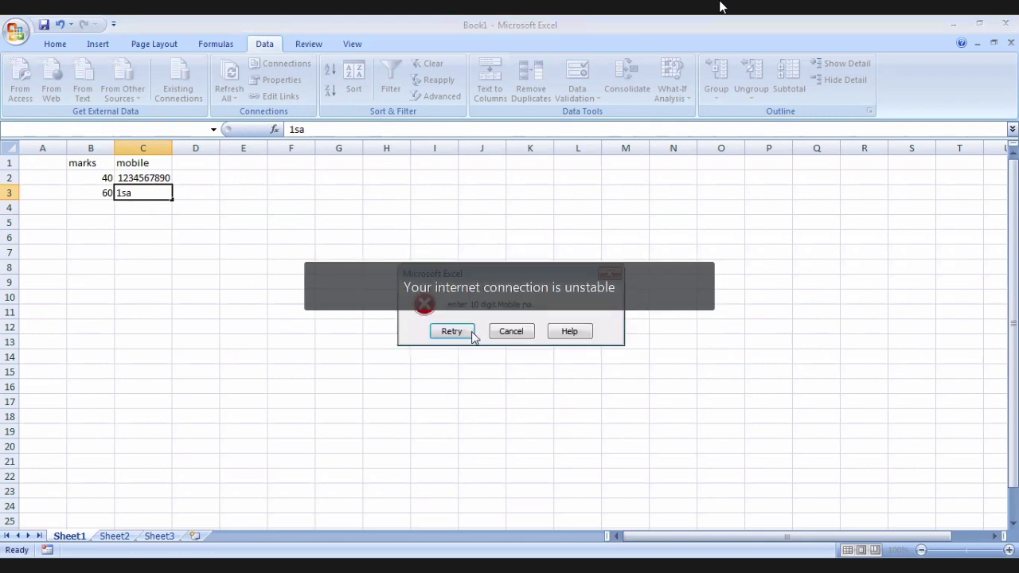
# Cancel the rejected C3 entry and confirm C2:C12 keeps the =AND(ISNUMBER(C2),LEN(C2)=10) rule.
pyautogui.click(514, 333)
pyautogui.moveTo(135, 180); pyautogui.dragTo(145, 310)
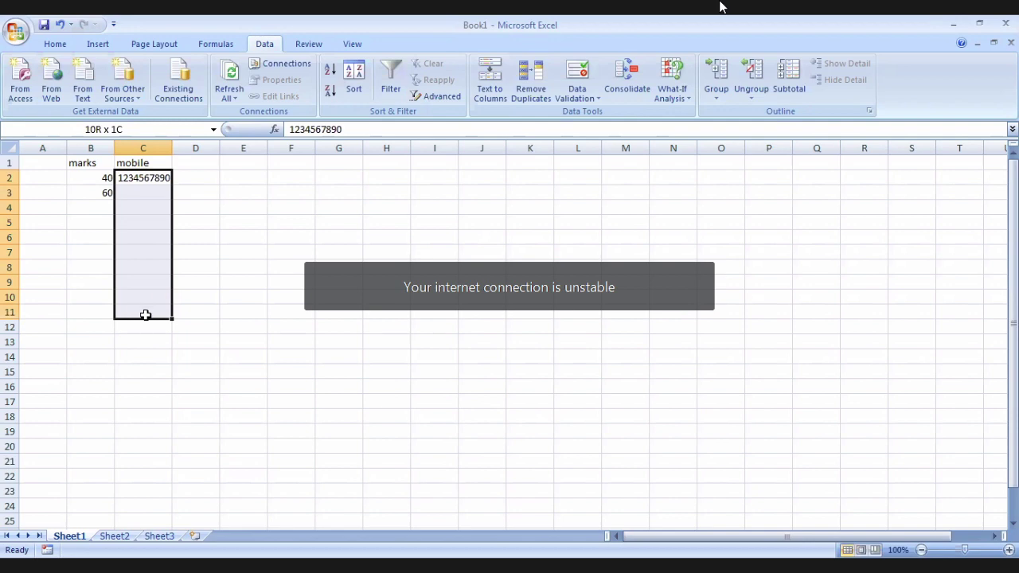
pyautogui.moveTo(144, 309); pyautogui.dragTo(147, 322)
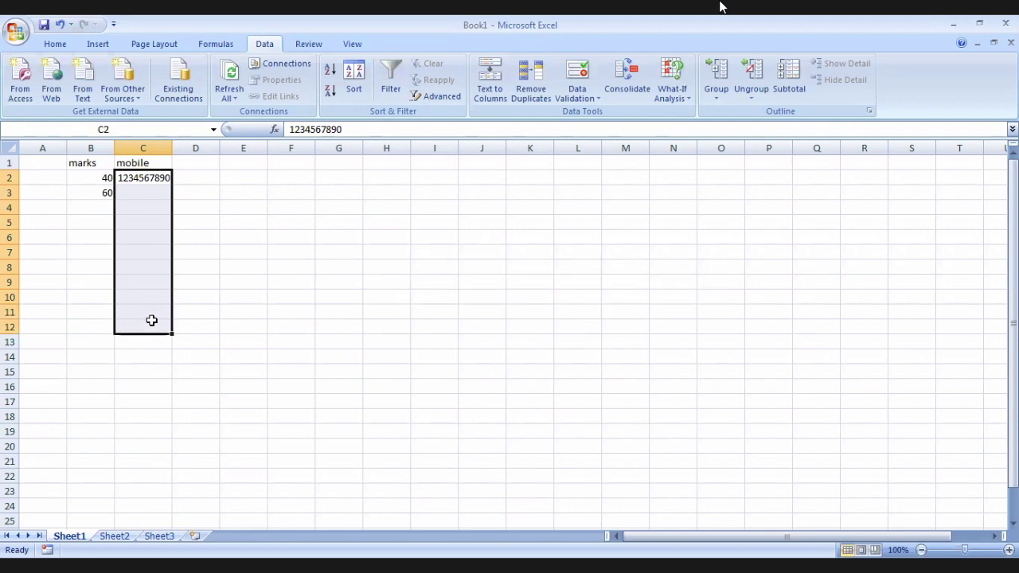
pyautogui.click(600, 108)
pyautogui.click(610, 118)
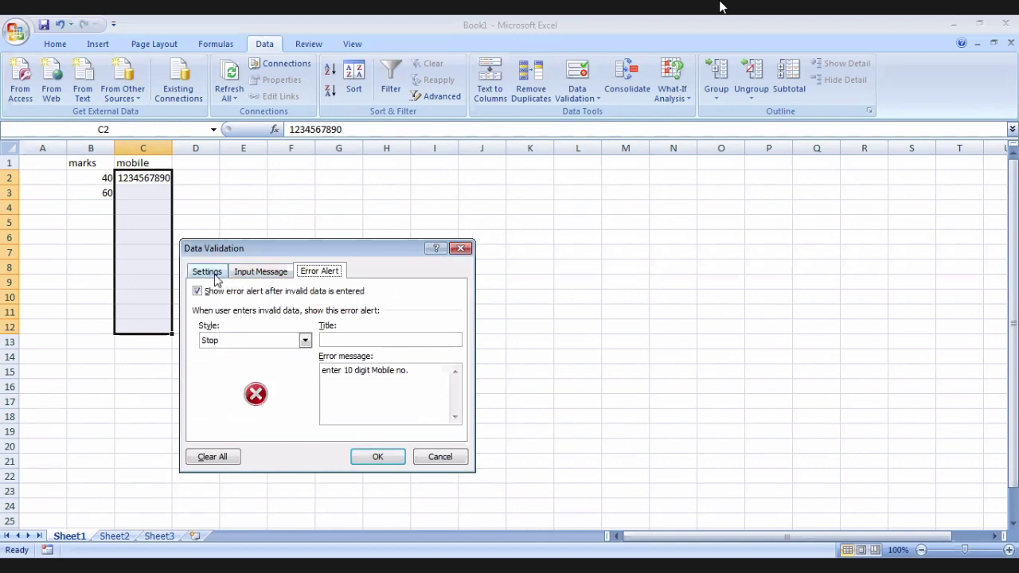
pyautogui.click(214, 275)
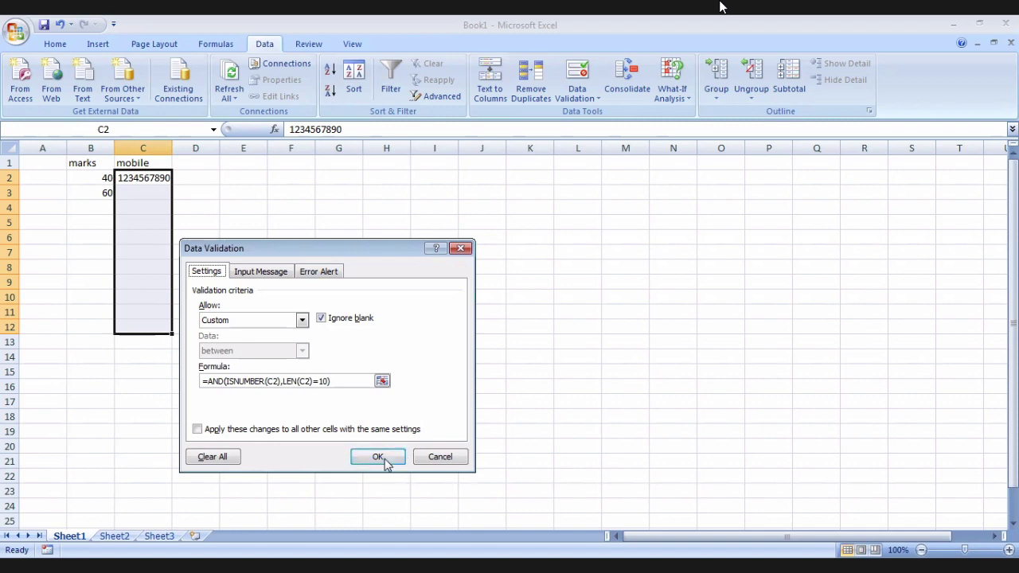
pyautogui.click(384, 462)
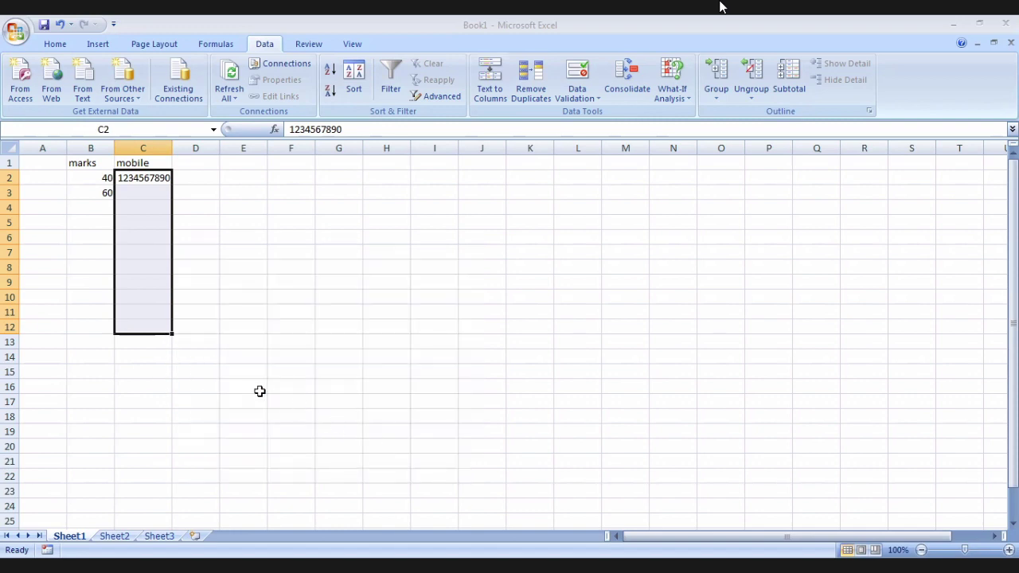
pyautogui.click(135, 346)
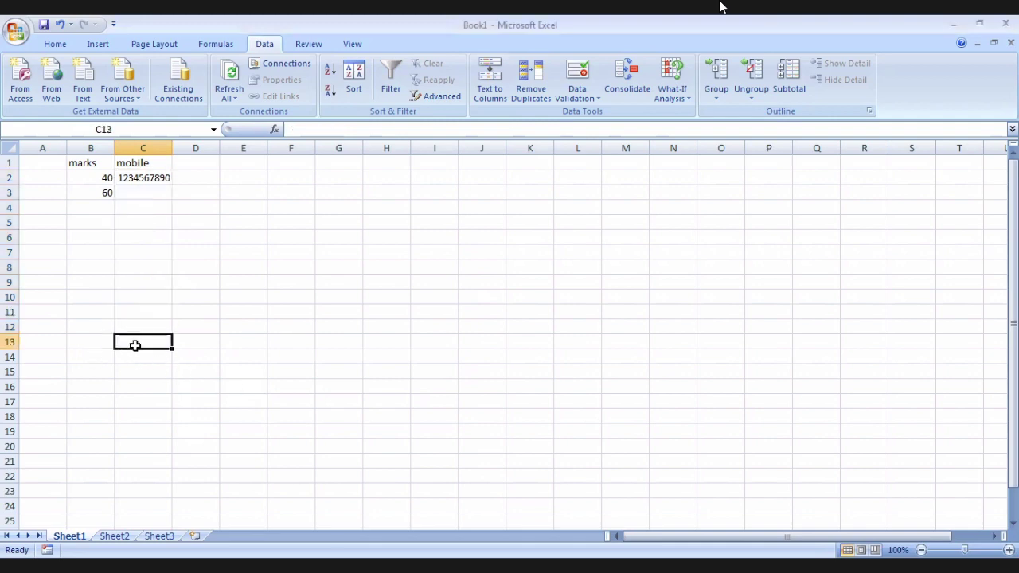
pyautogui.write('gf')
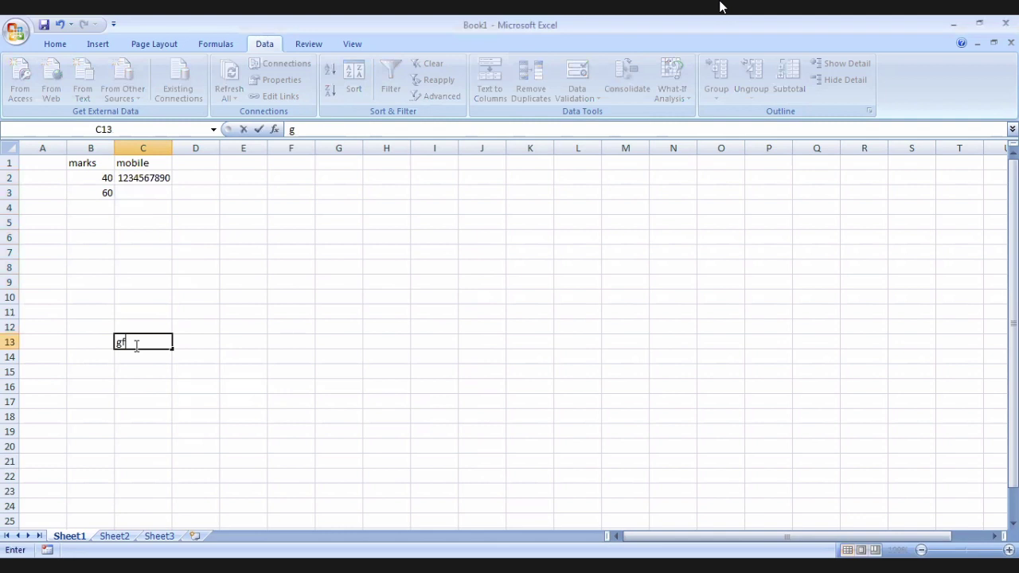
pyautogui.write('f')
pyautogui.press('Return')
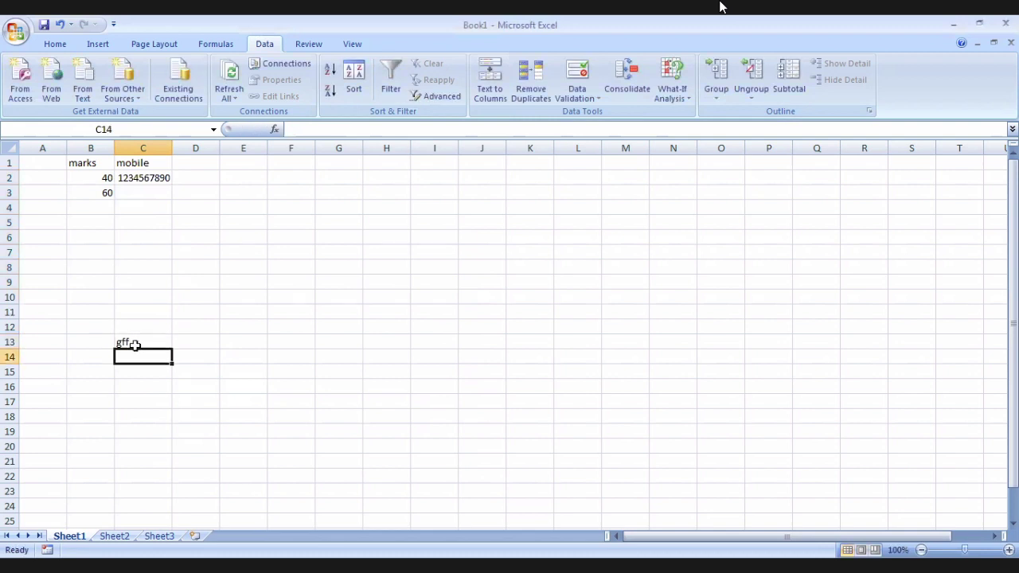
pyautogui.write('fdgdfsgh')
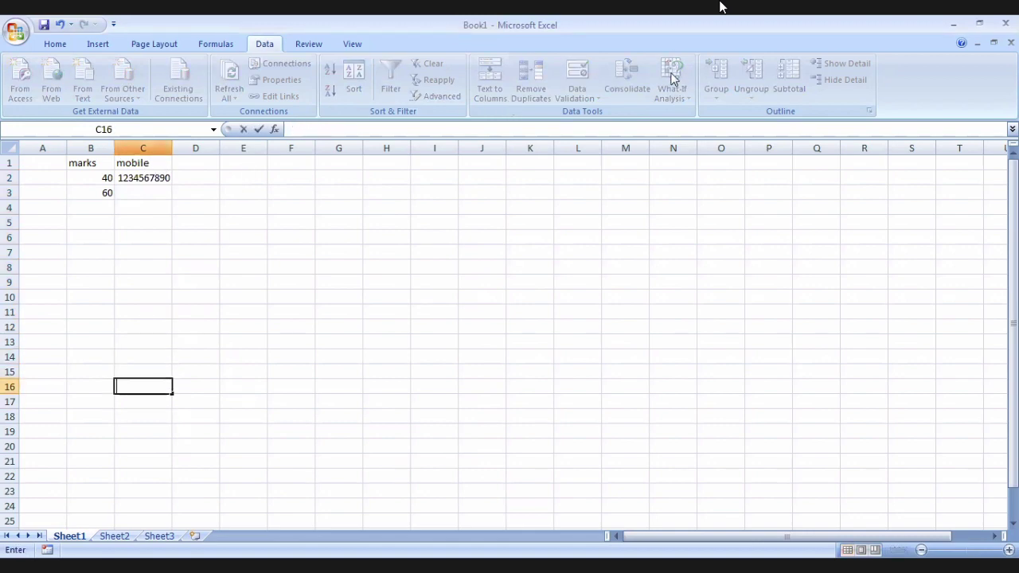
pyautogui.hotkey('ctrl', 'Up')
pyautogui.hotkey('ctrl', 'Up')
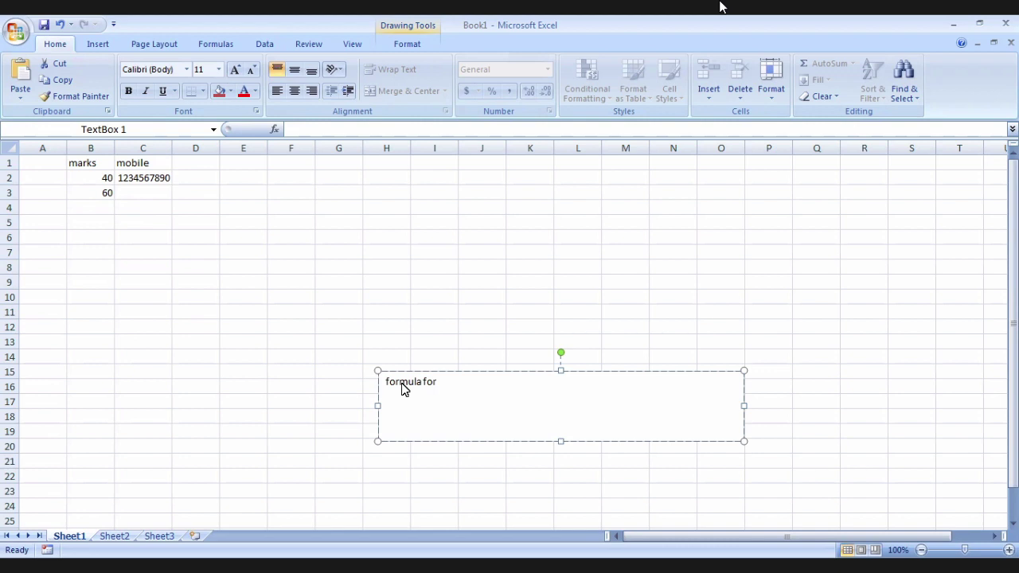
# Type the heading 'formula for number validation---' into the text box, fixing a typo.
pyautogui.write('mo')
pyautogui.write('biile')
pyautogui.write(' n')
pyautogui.write('o')
pyautogui.press('BackSpace')
pyautogui.press('BackSpace')
pyautogui.press('BackSpace')
pyautogui.press('BackSpace')
pyautogui.press('BackSpace')
pyautogui.press('BackSpace')
pyautogui.write('number validation')
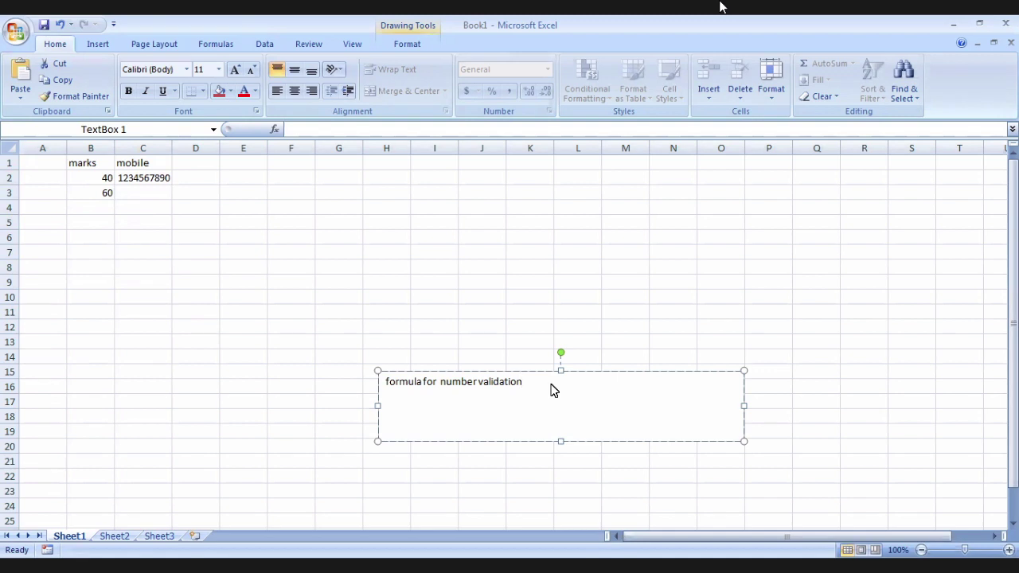
pyautogui.write('---')
# Paste =AND(ISNUMBER(C2),LEN(C2)=10) after the heading and wrap it in square brackets.
pyautogui.write('=AND(ISNUMBER(C2),LEN(C2)=10)')
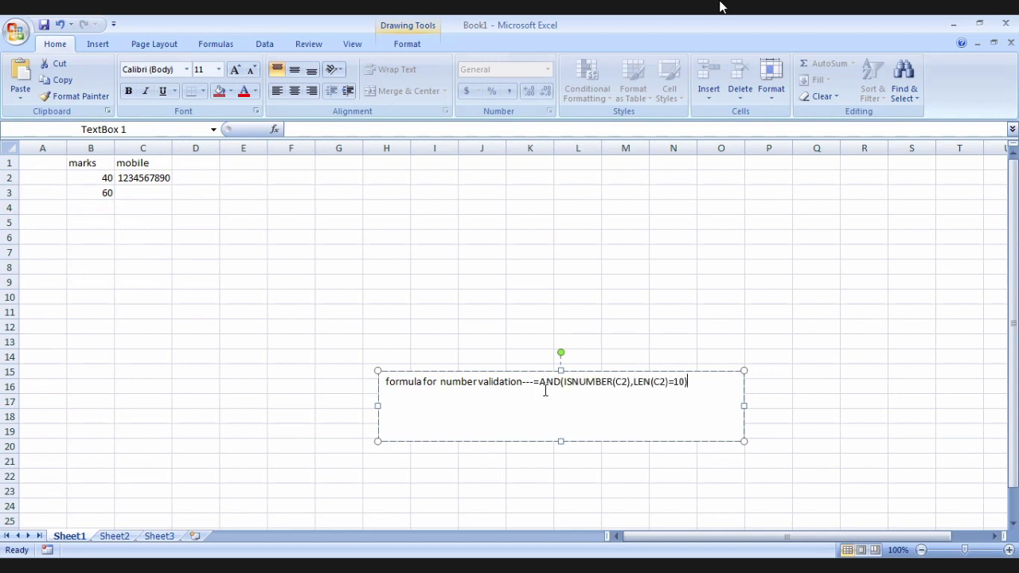
pyautogui.click(532, 383)
pyautogui.write('[')
pyautogui.press('Right')
pyautogui.press('Right')
pyautogui.press('Right')
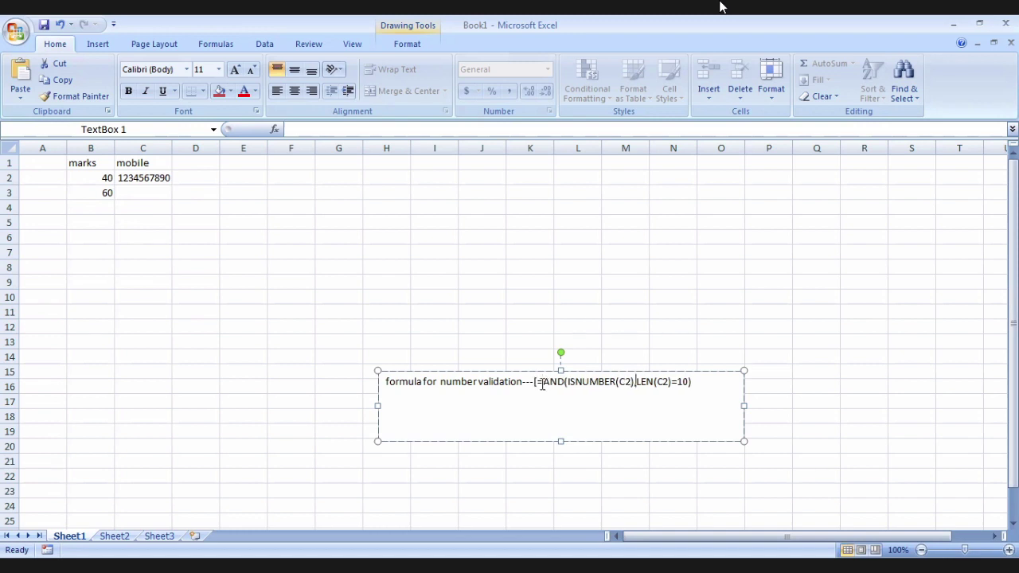
pyautogui.press('Right')
pyautogui.press('Right')
pyautogui.press('Right')
pyautogui.write(']')
# Make the heading 'formula for number validation---' bold at 16-point size.
pyautogui.click(385, 382)
pyautogui.write('[')
pyautogui.moveTo(383, 383); pyautogui.dragTo(535, 383)
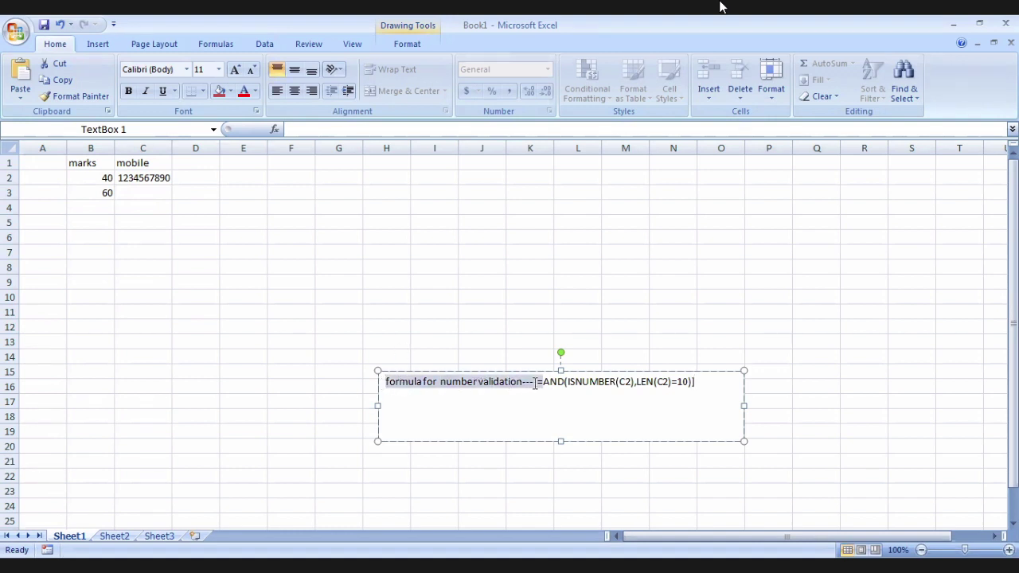
pyautogui.moveTo(535, 386); pyautogui.dragTo(534, 390)
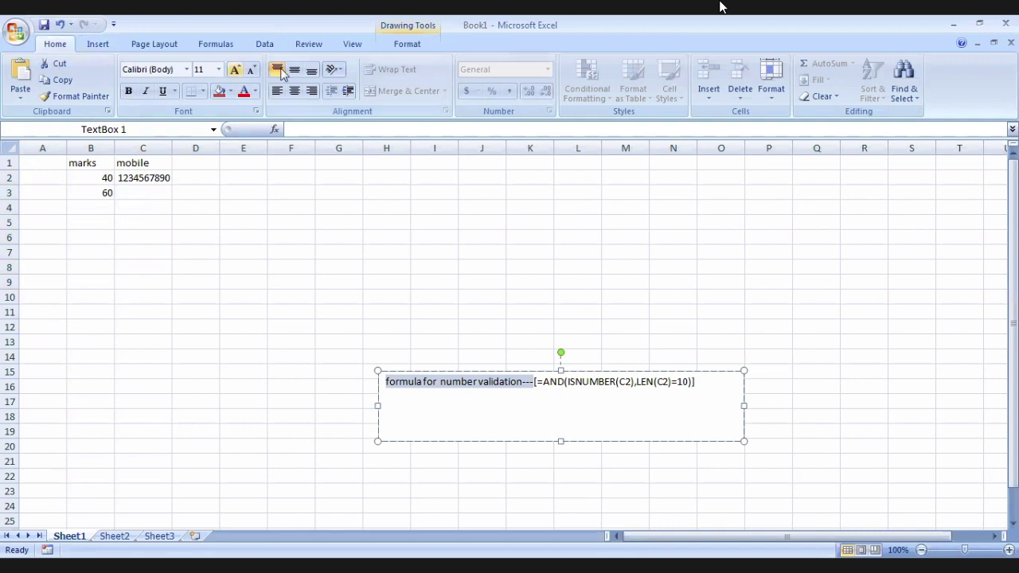
pyautogui.click(219, 71)
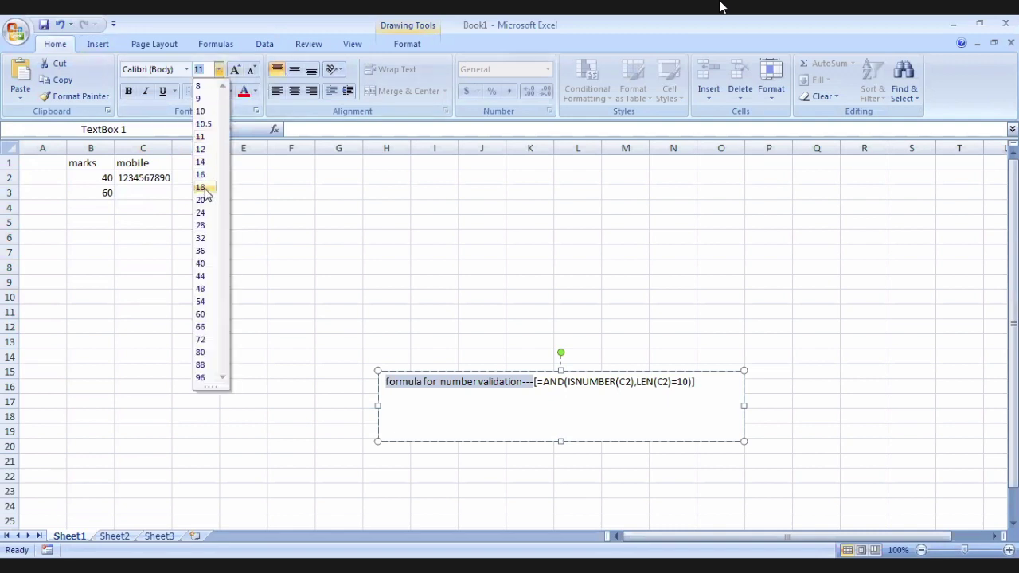
pyautogui.click(200, 175)
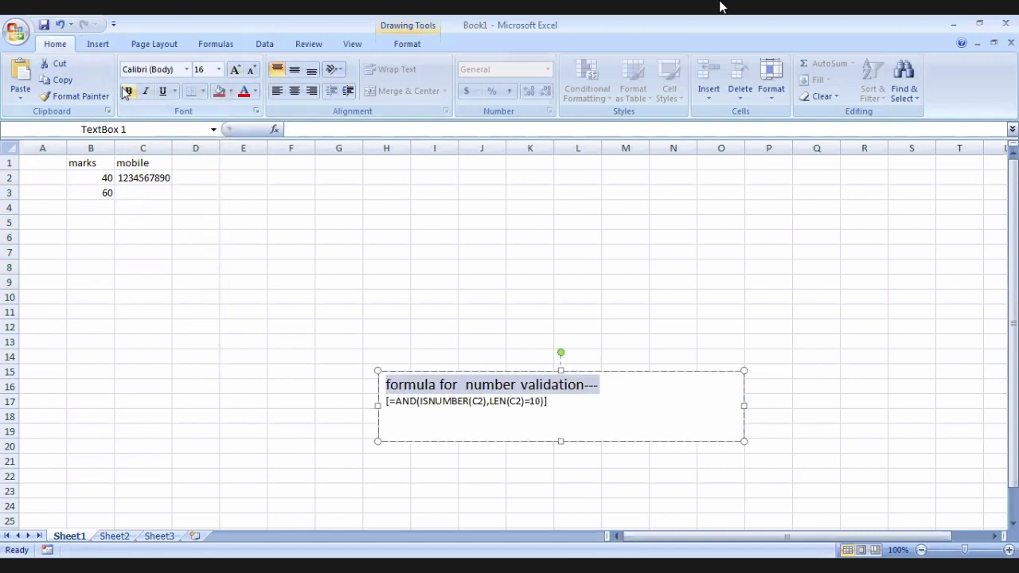
pyautogui.click(128, 90)
# Set the formula text to 16-point and widen the text box to fit it on one line.
pyautogui.moveTo(548, 401); pyautogui.dragTo(385, 405)
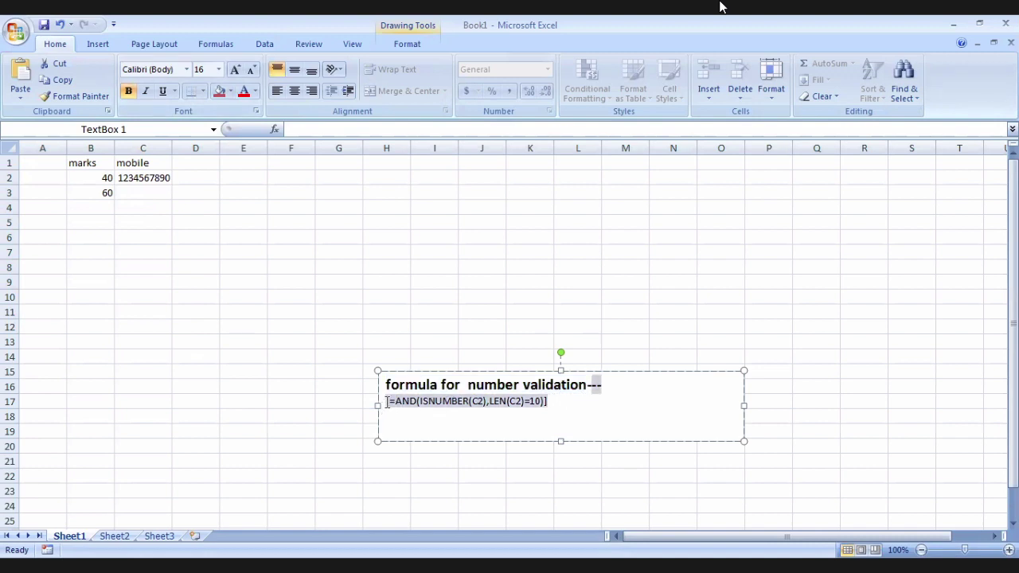
pyautogui.click(220, 70)
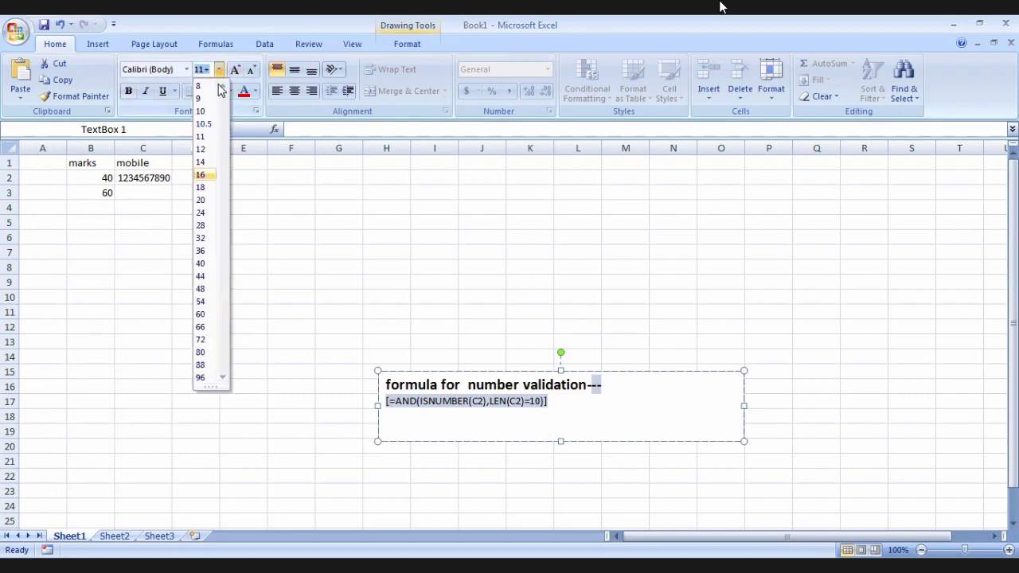
pyautogui.click(201, 176)
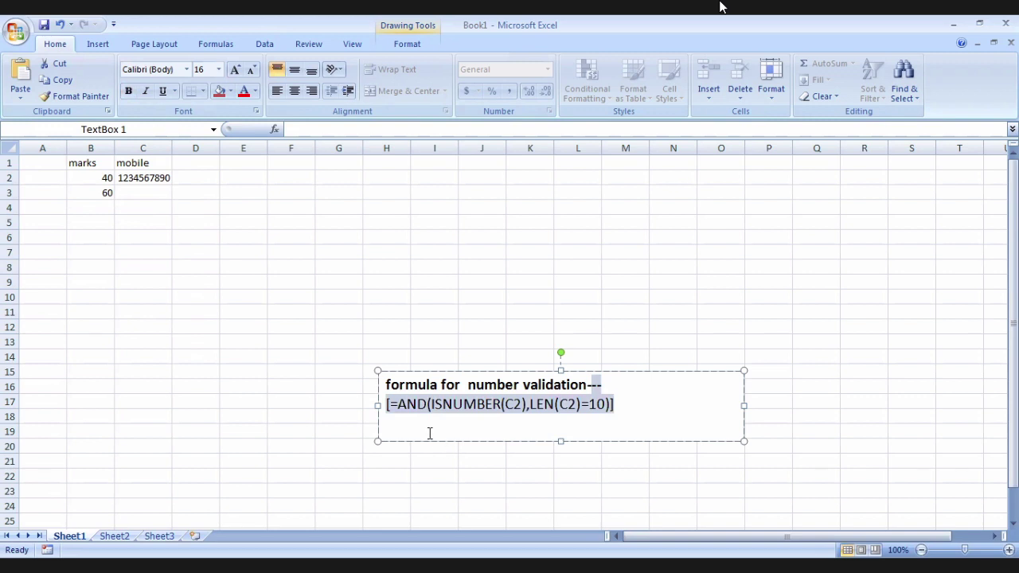
pyautogui.press('Right')
pyautogui.click(746, 406)
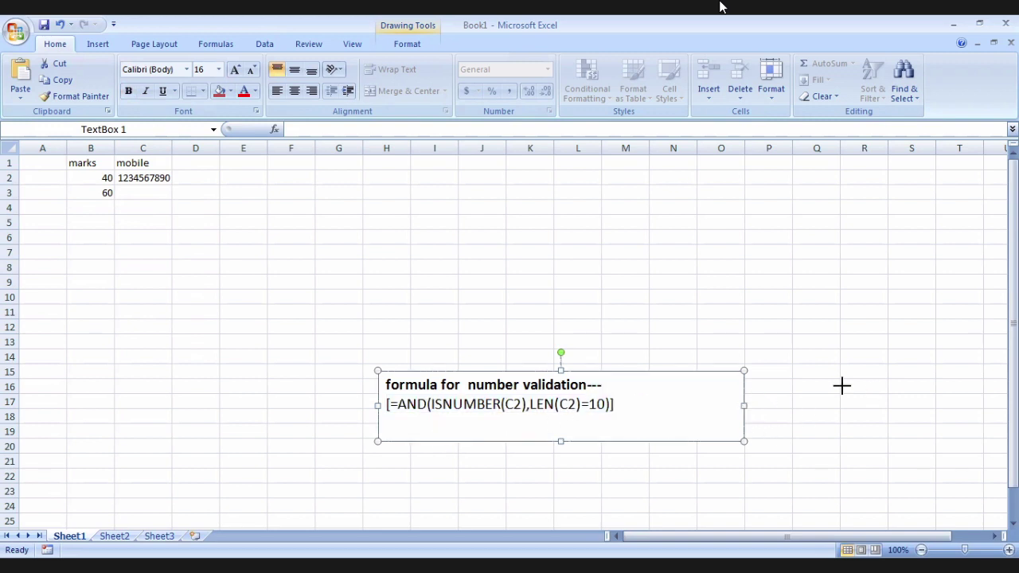
pyautogui.moveTo(852, 386); pyautogui.dragTo(873, 390)
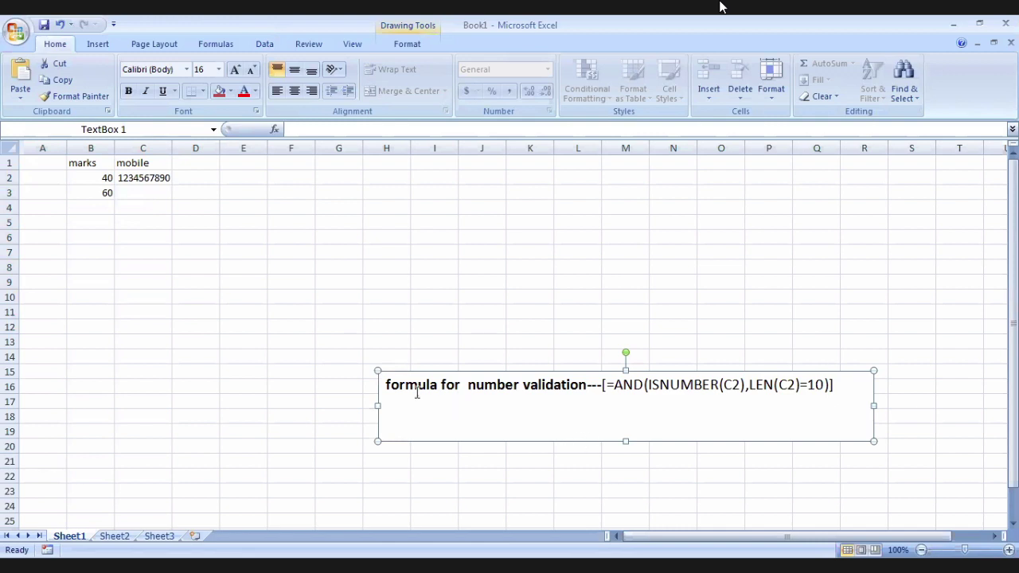
pyautogui.click(166, 192)
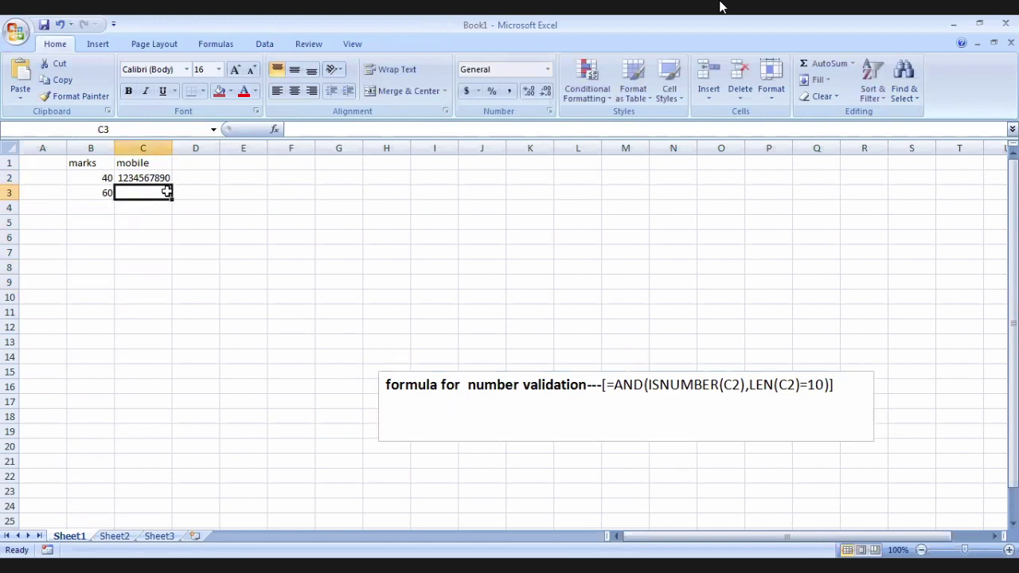
pyautogui.write('fndsgbndf fn')
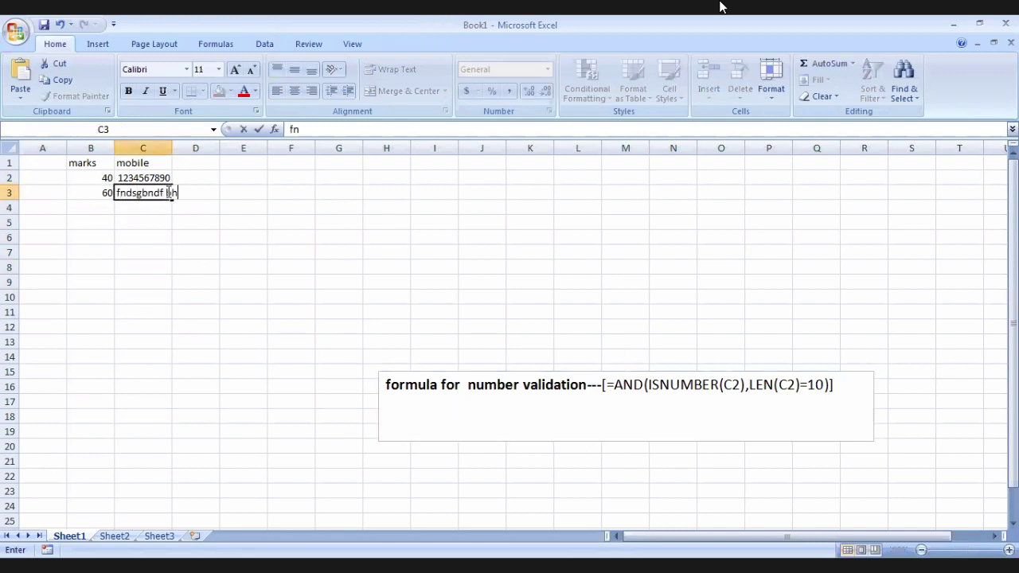
pyautogui.press('Return')
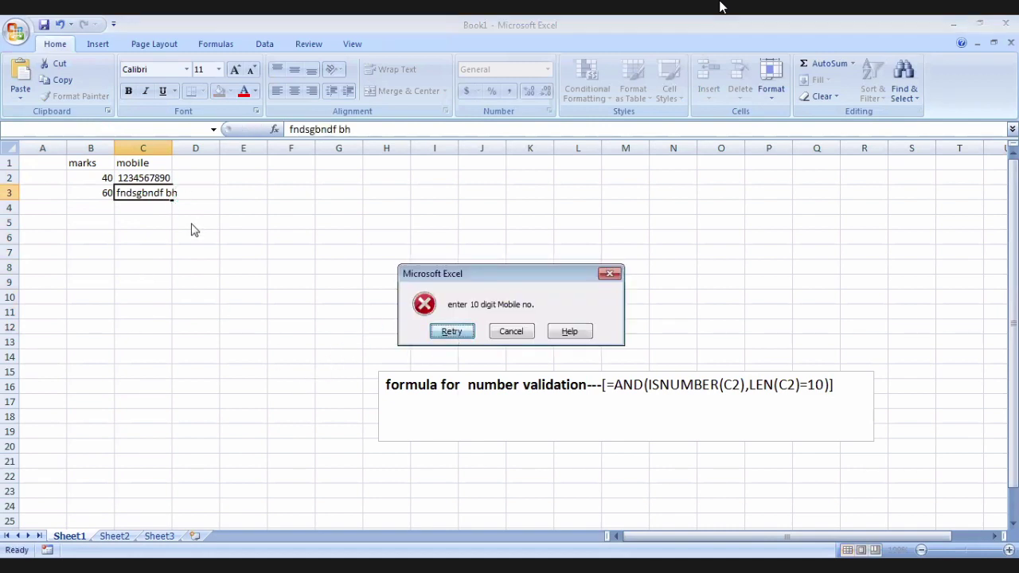
pyautogui.press('Return')
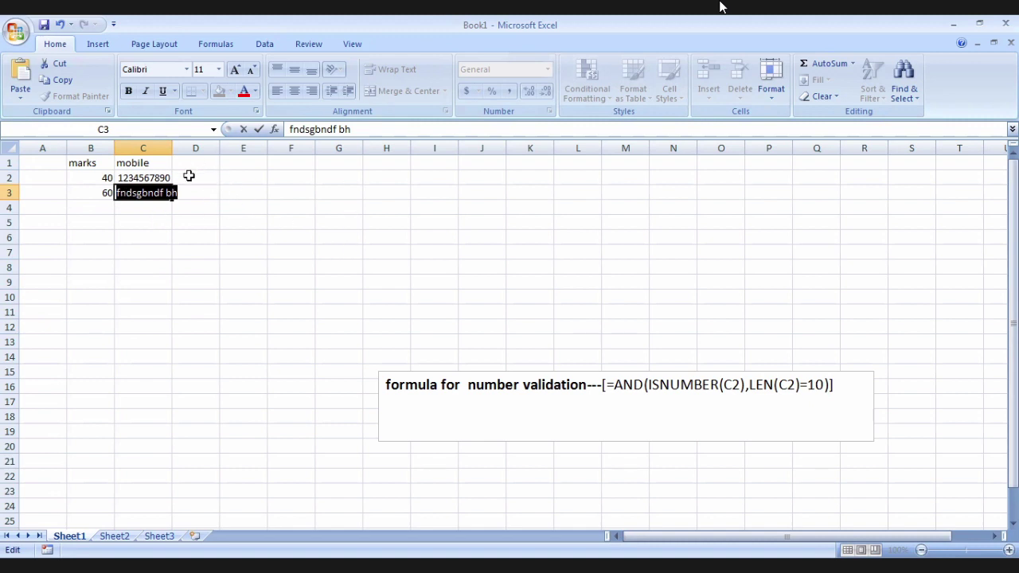
pyautogui.press('Return')
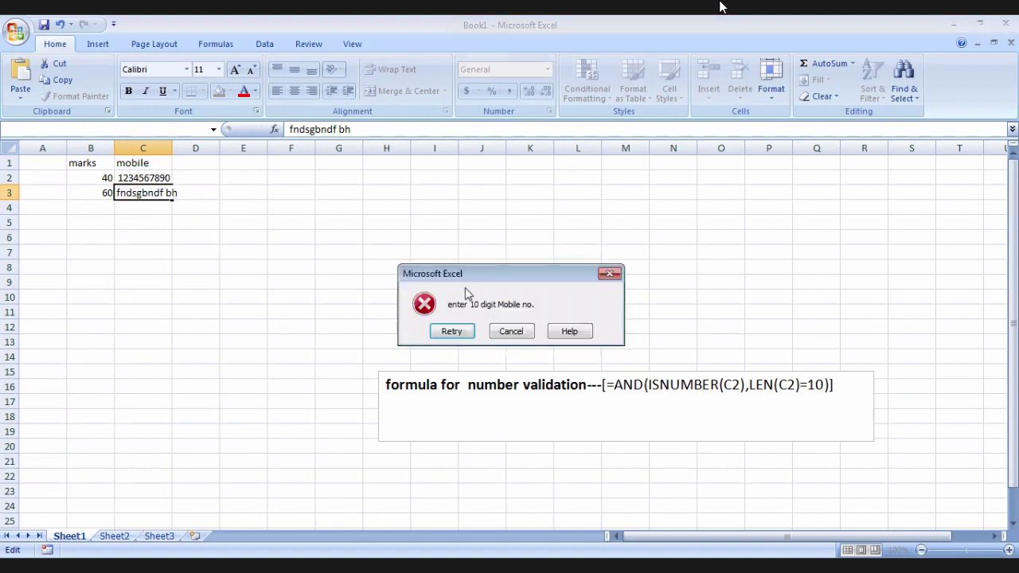
pyautogui.click(511, 332)
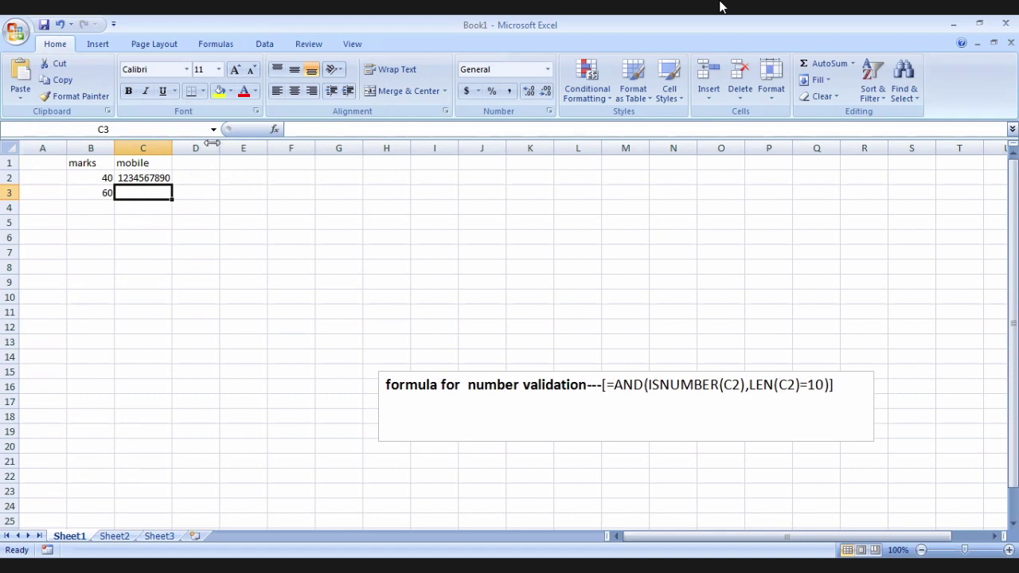
# Add the header emp1 in D1 and select the cells D2:D23 below it.
pyautogui.click(192, 165)
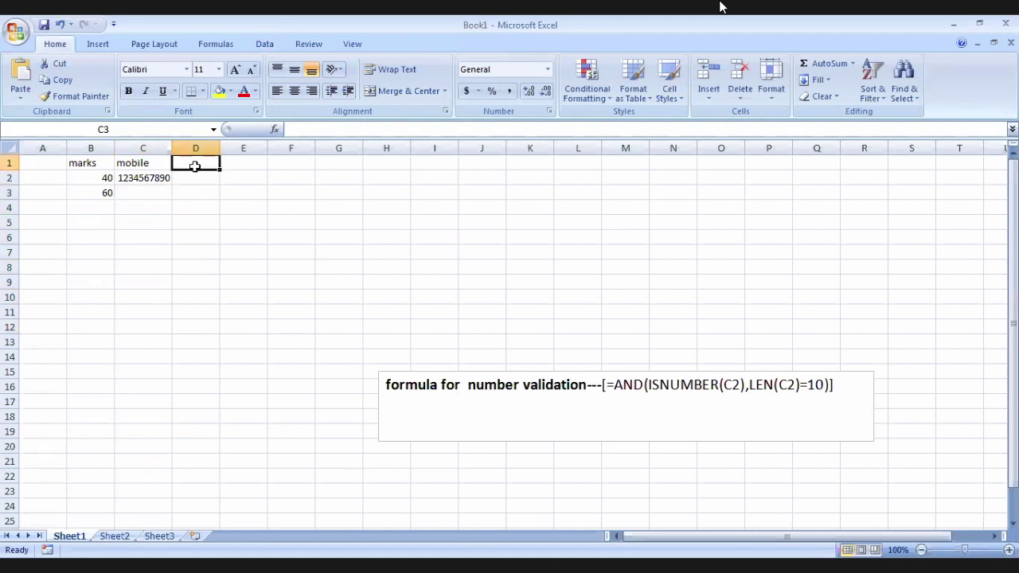
pyautogui.write('emp')
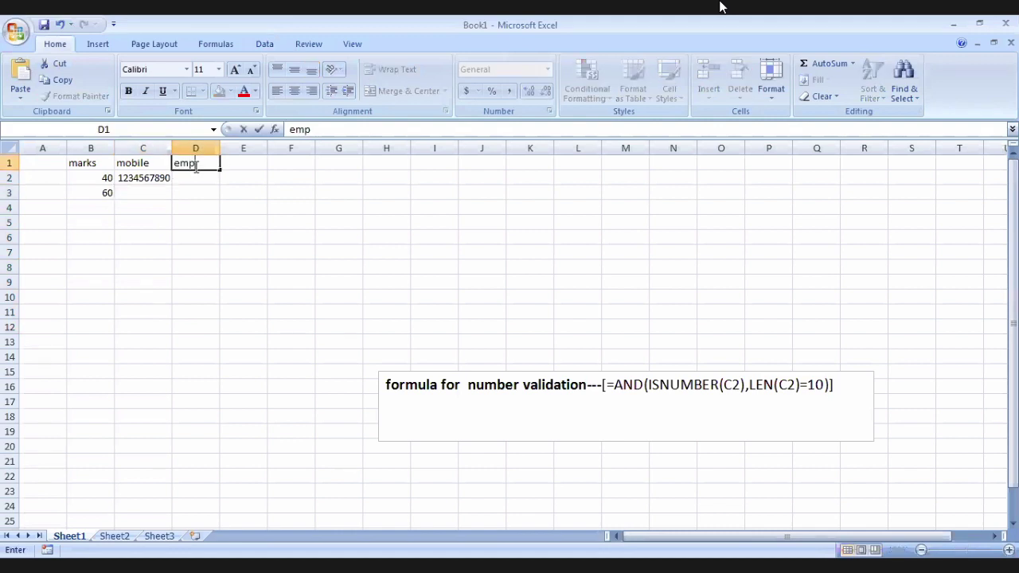
pyautogui.write('1')
pyautogui.moveTo(180, 178); pyautogui.dragTo(199, 485)
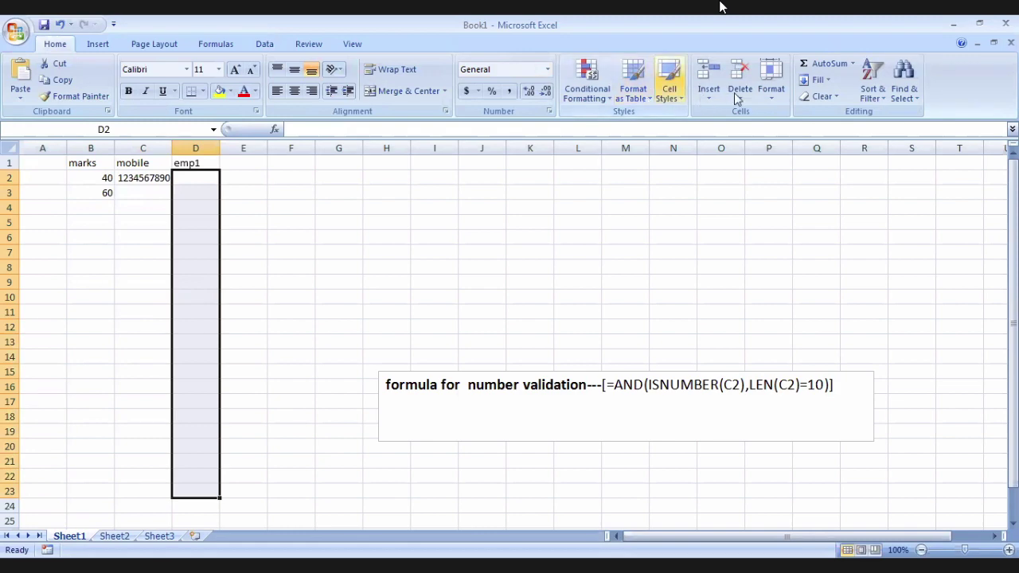
# Apply a Custom data validation rule =AND(ISNUMBER(C2),LEN(C2)=10) to D2:D23.
pyautogui.click(266, 44)
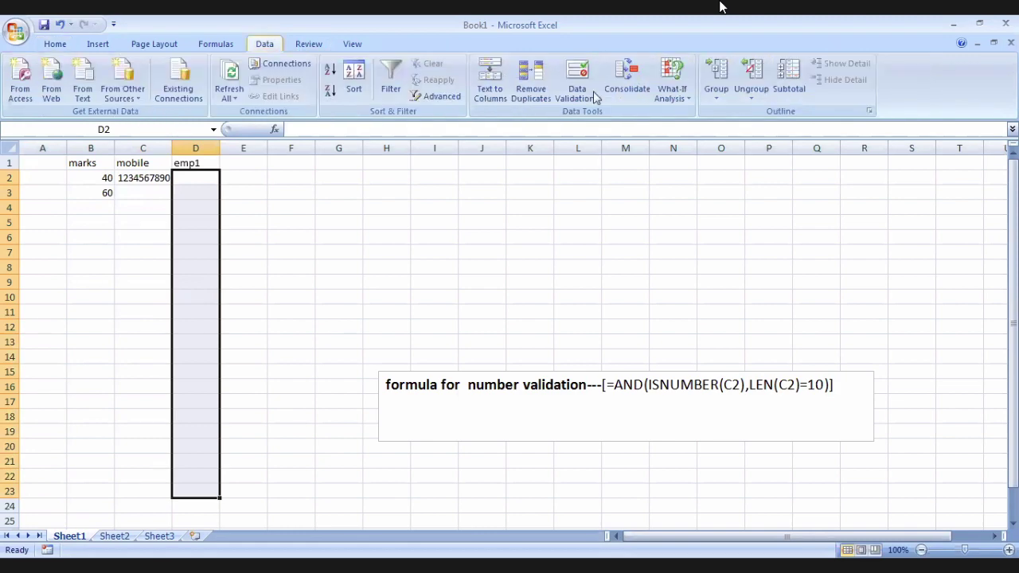
pyautogui.click(601, 105)
pyautogui.click(612, 113)
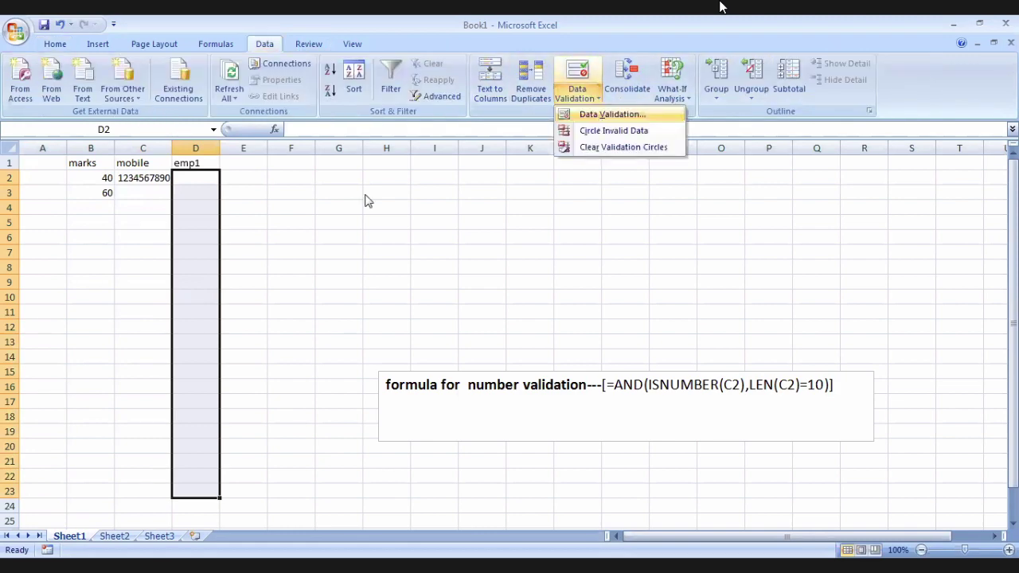
pyautogui.click(301, 320)
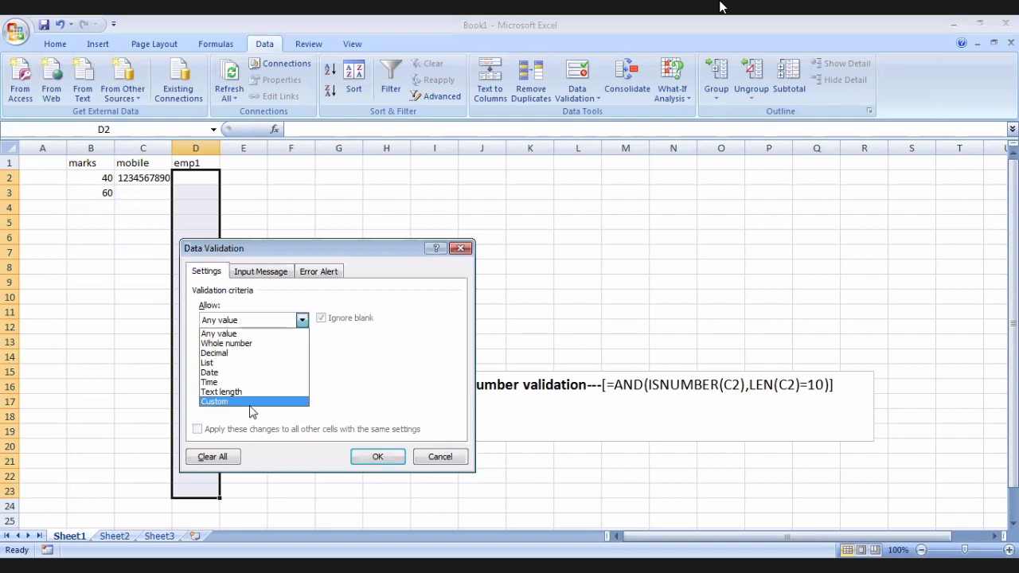
pyautogui.press('Return')
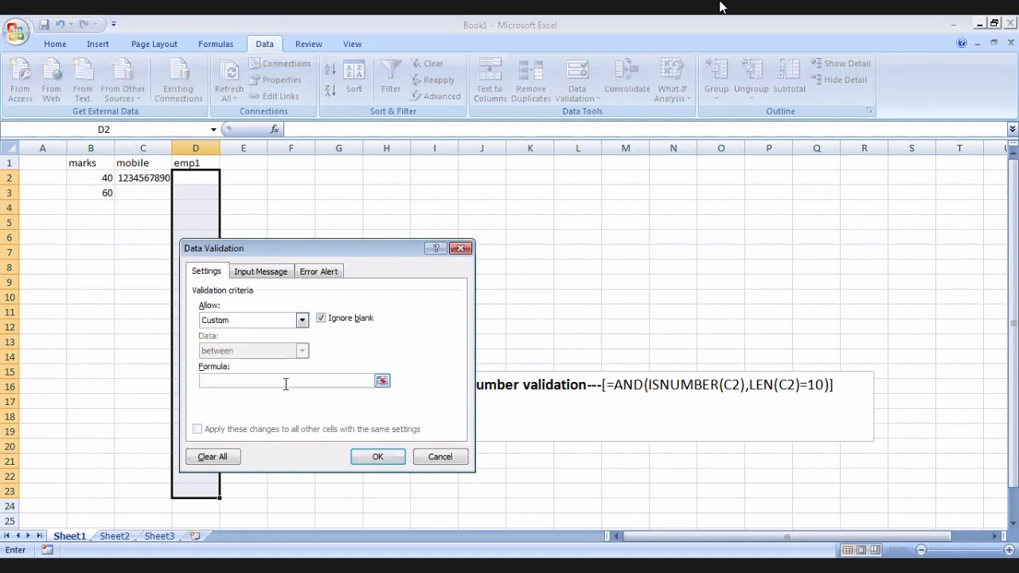
pyautogui.click(285, 383)
pyautogui.write('=AND(ISNUMBER(C2),LEN(C2)=10)')
pyautogui.press('Return')
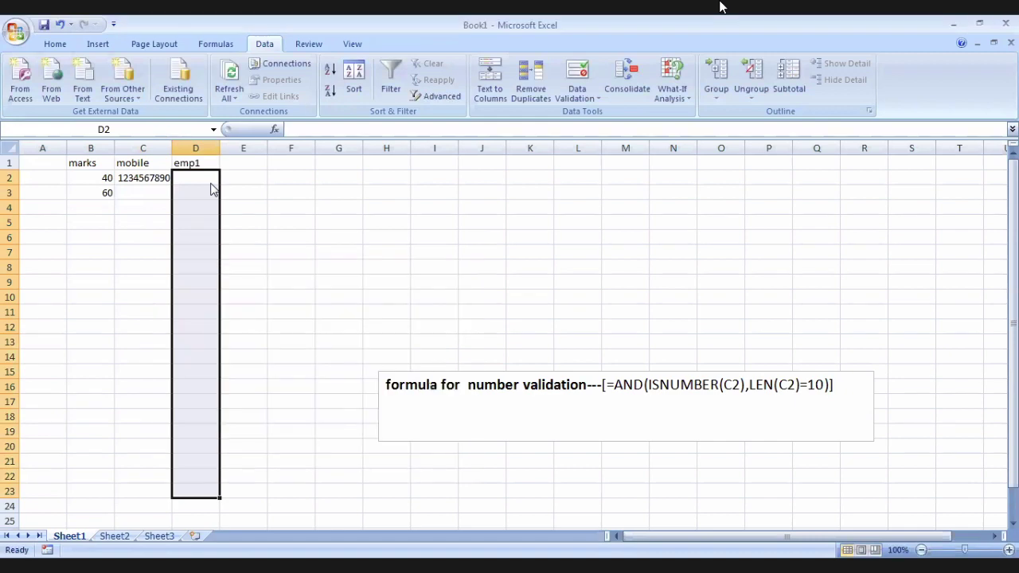
pyautogui.write('12345')
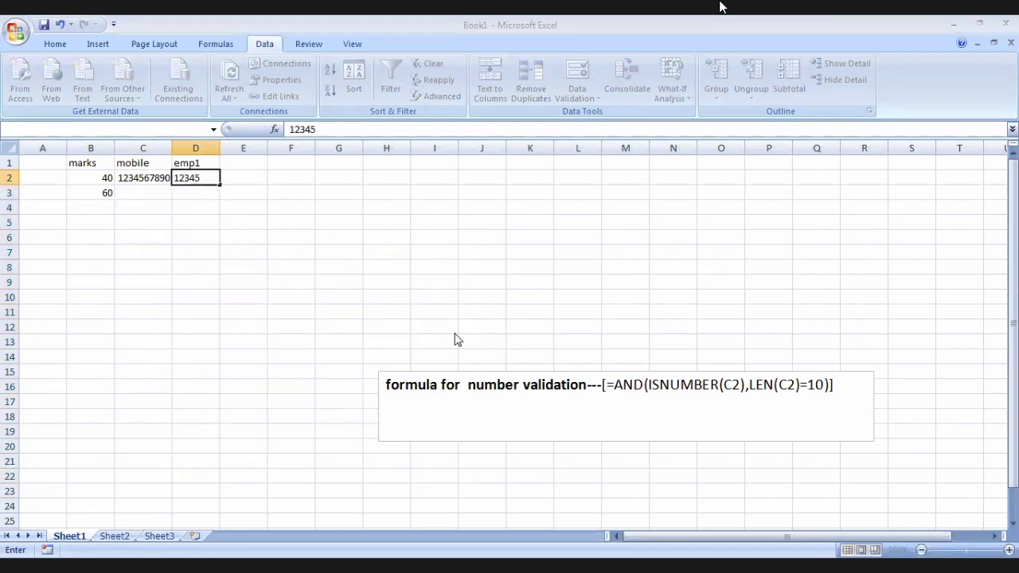
pyautogui.press('Return')
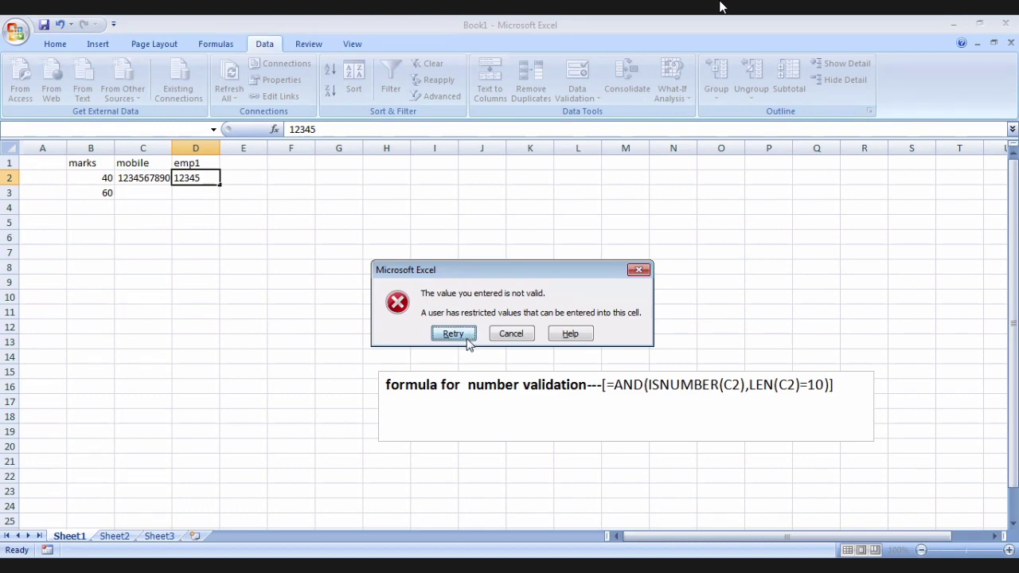
pyautogui.click(468, 338)
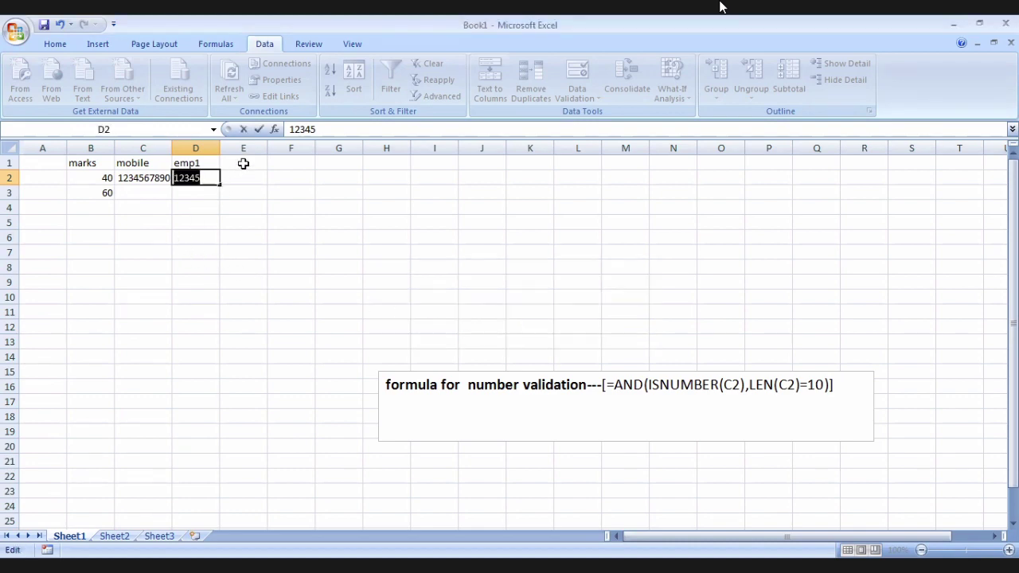
pyautogui.press('Return')
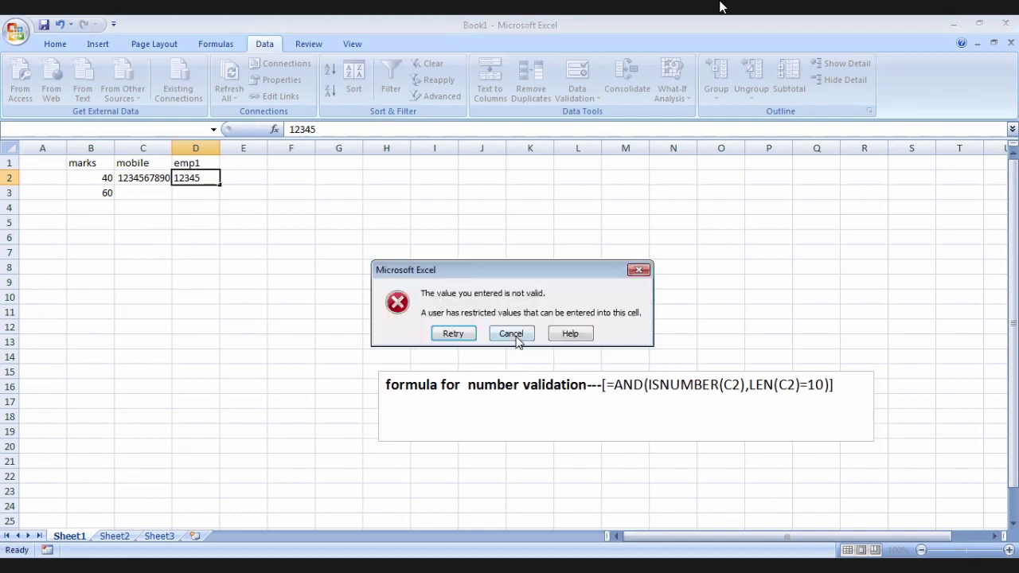
pyautogui.click(516, 339)
# Add the header emp2 in E1 and select the range E2:E23 beneath it.
pyautogui.click(239, 167)
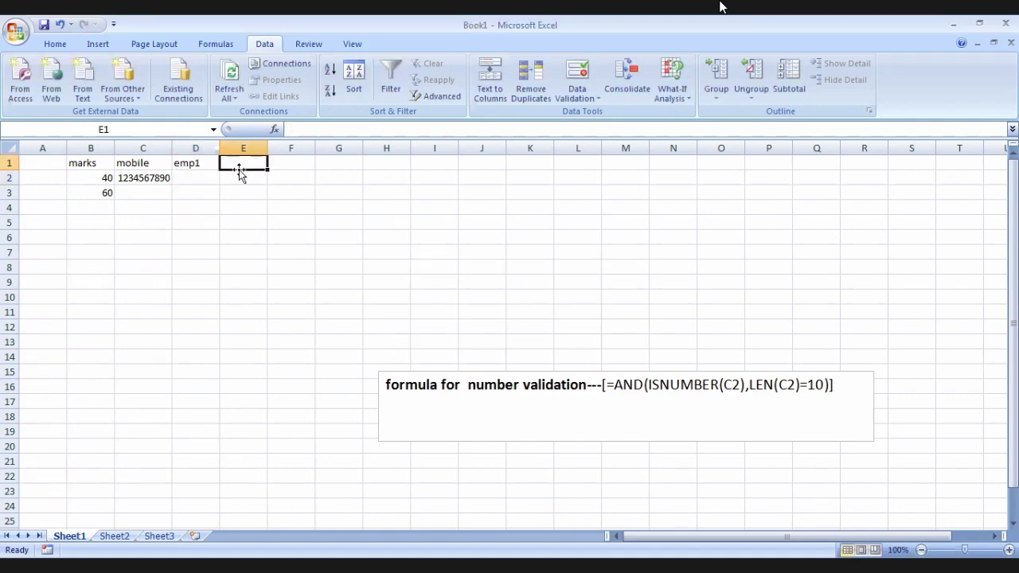
pyautogui.write('em')
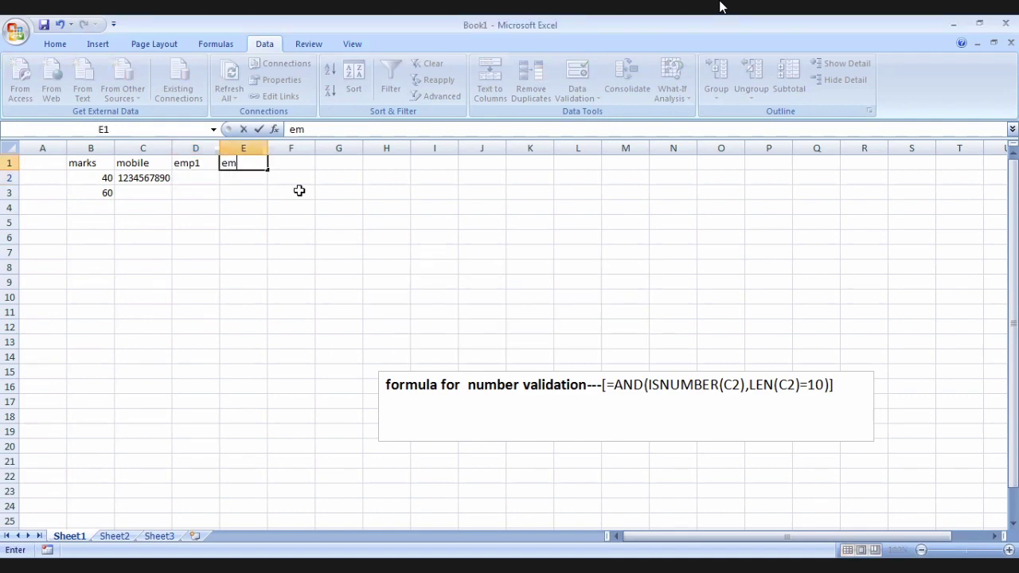
pyautogui.write('p2')
pyautogui.moveTo(238, 186)
pyautogui.mouseDown()
pyautogui.moveTo(205, 445)
pyautogui.moveTo(248, 482)
pyautogui.mouseUp()
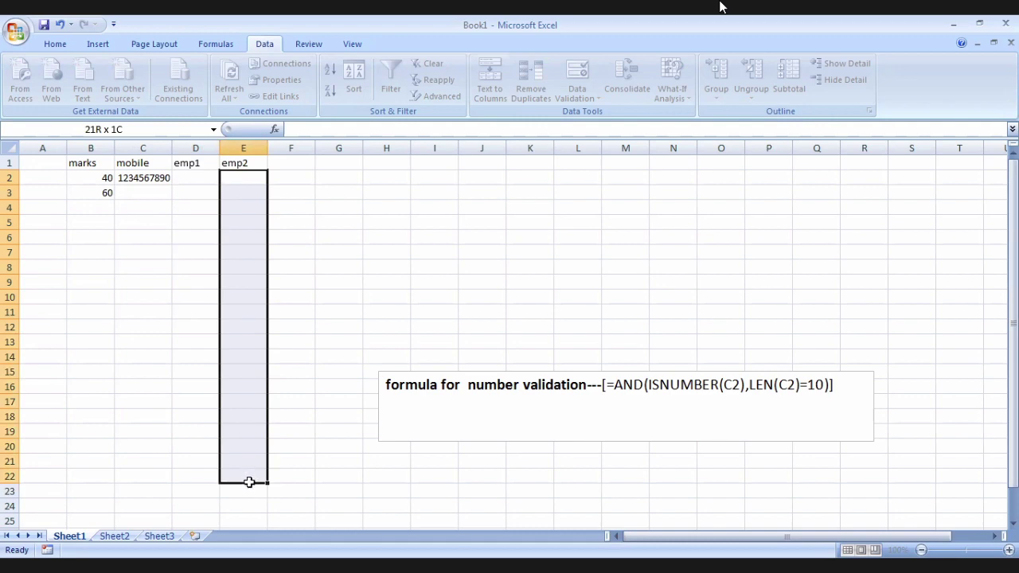
pyautogui.moveTo(248, 482); pyautogui.dragTo(249, 485)
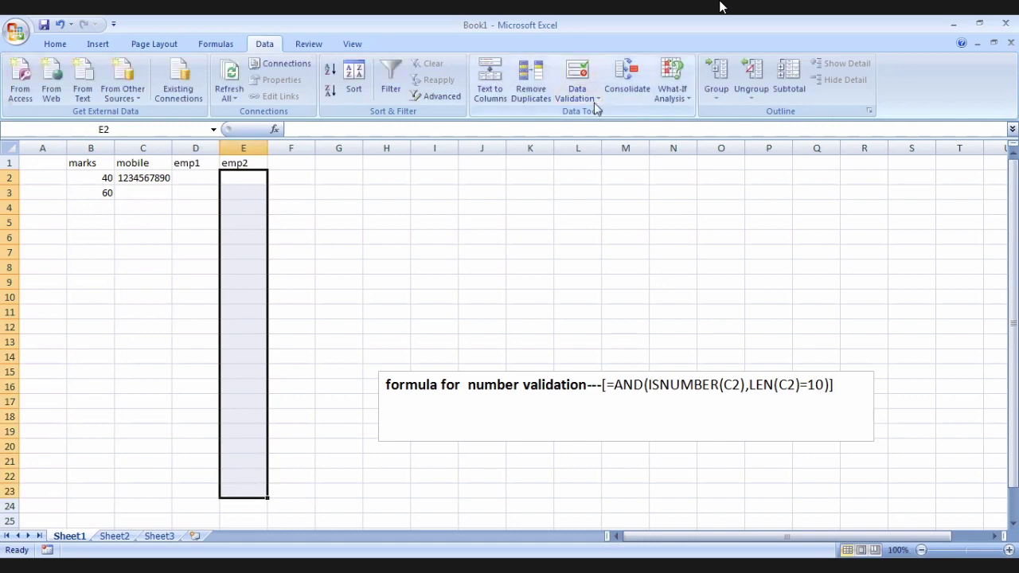
# Set Data Validation's Allow type to Custom for E2:E23 and paste the ISNUMBER/LEN formula.
pyautogui.click(584, 94)
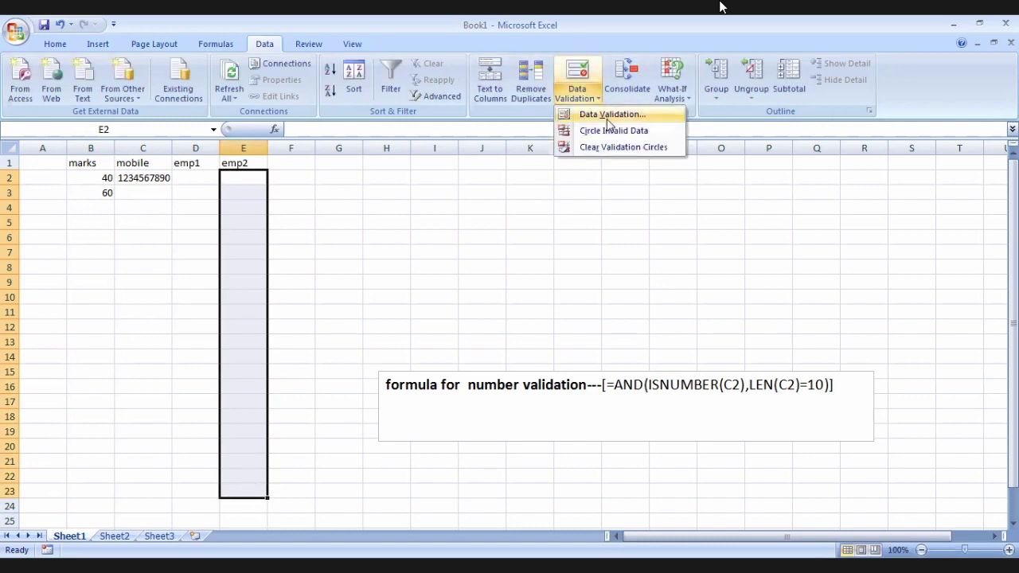
pyautogui.click(609, 119)
pyautogui.click(304, 321)
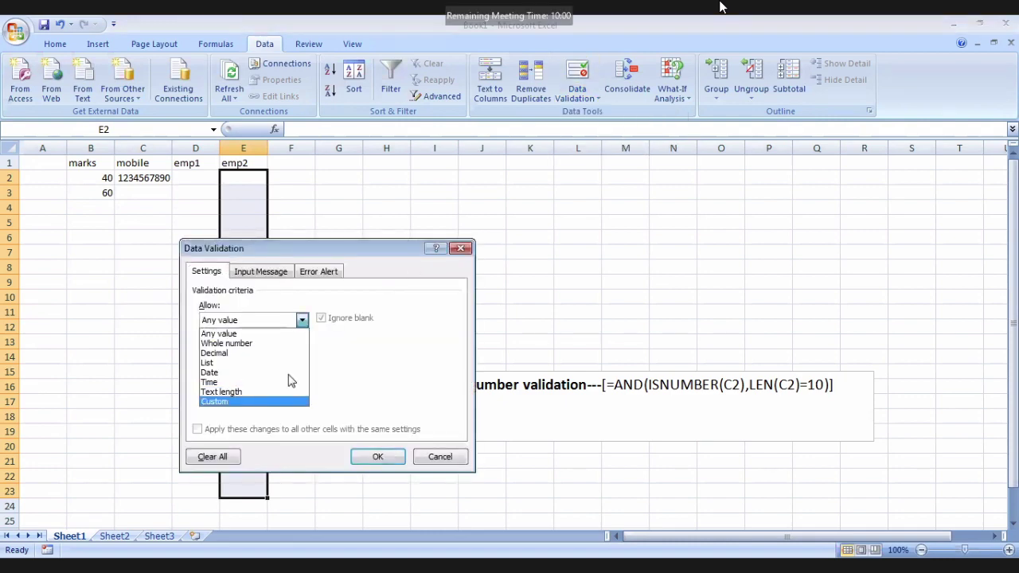
pyautogui.press('Return')
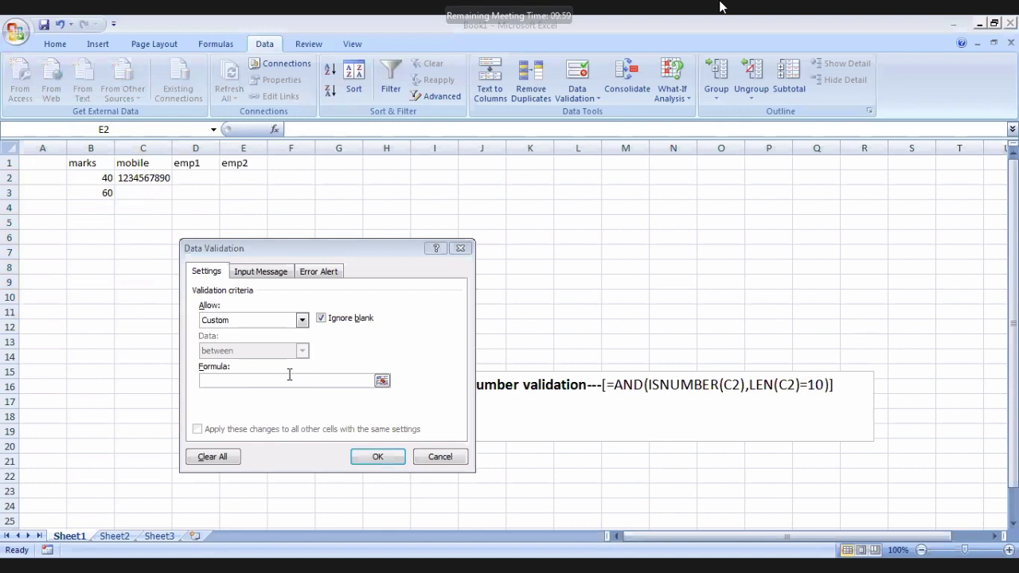
pyautogui.click(289, 379)
pyautogui.write('=AND(ISNUMBER(C2),LEN(C2)=10)')
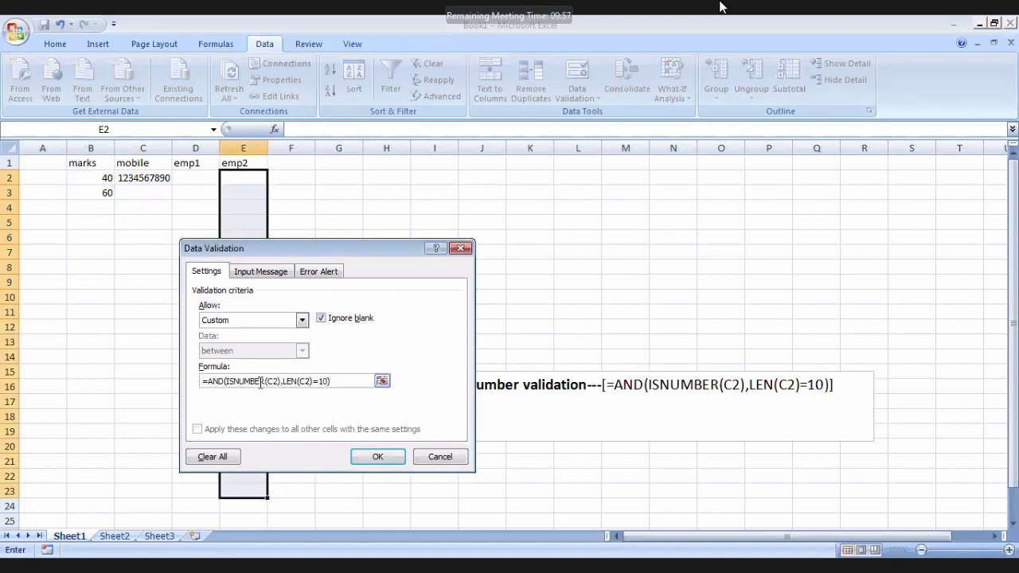
# Edit the formula to =AND(ISNUMBER(e2),LEN(e2)=5) and apply the rule.
pyautogui.click(275, 380)
pyautogui.press('BackSpace')
pyautogui.write('e')
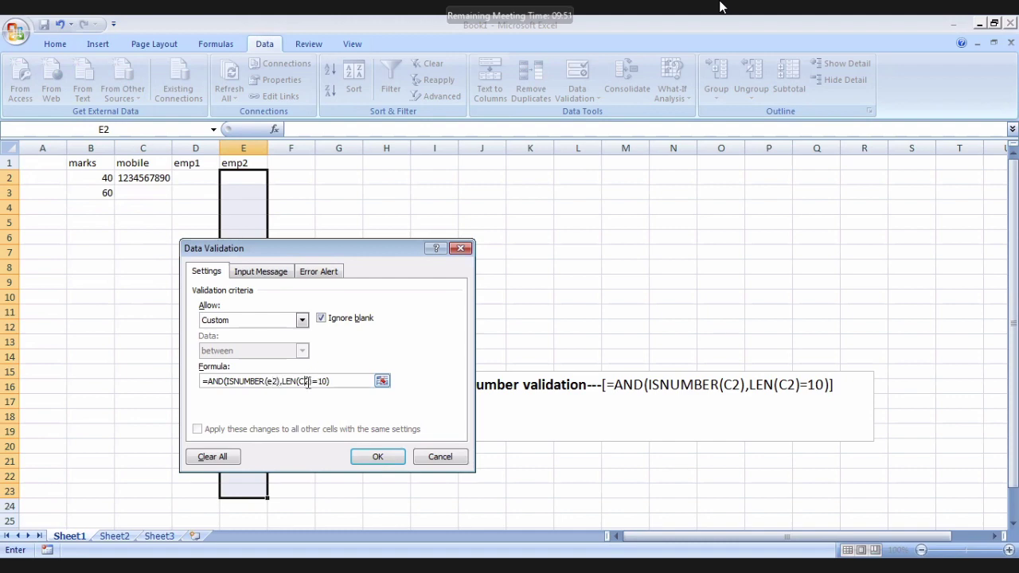
pyautogui.click(309, 382)
pyautogui.press('BackSpace')
pyautogui.write('e')
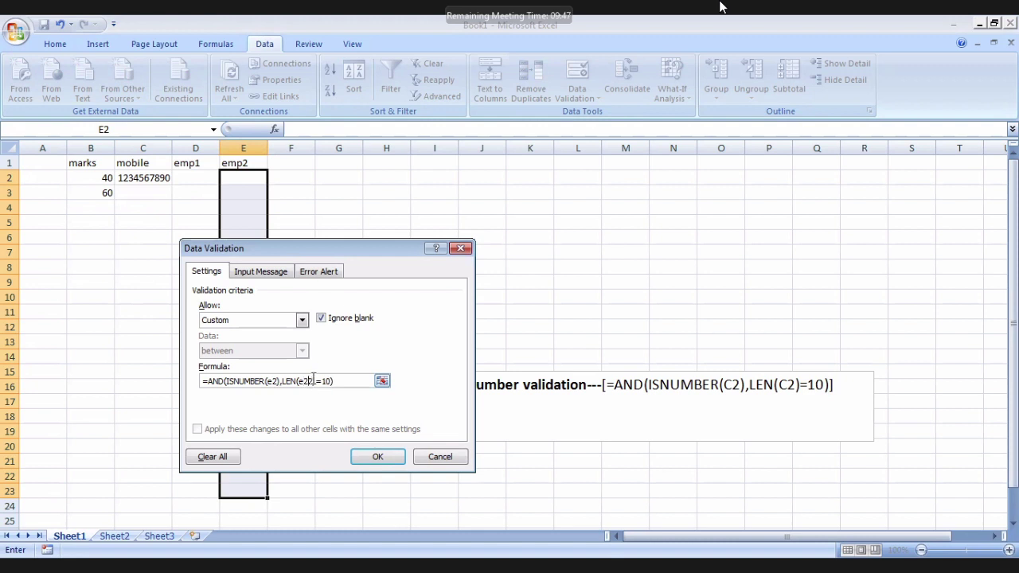
pyautogui.write('e')
pyautogui.press('BackSpace')
pyautogui.write(')')
pyautogui.press('BackSpace')
pyautogui.press('BackSpace')
pyautogui.write('5')
pyautogui.click(304, 381)
pyautogui.press('BackSpace')
pyautogui.press('Return')
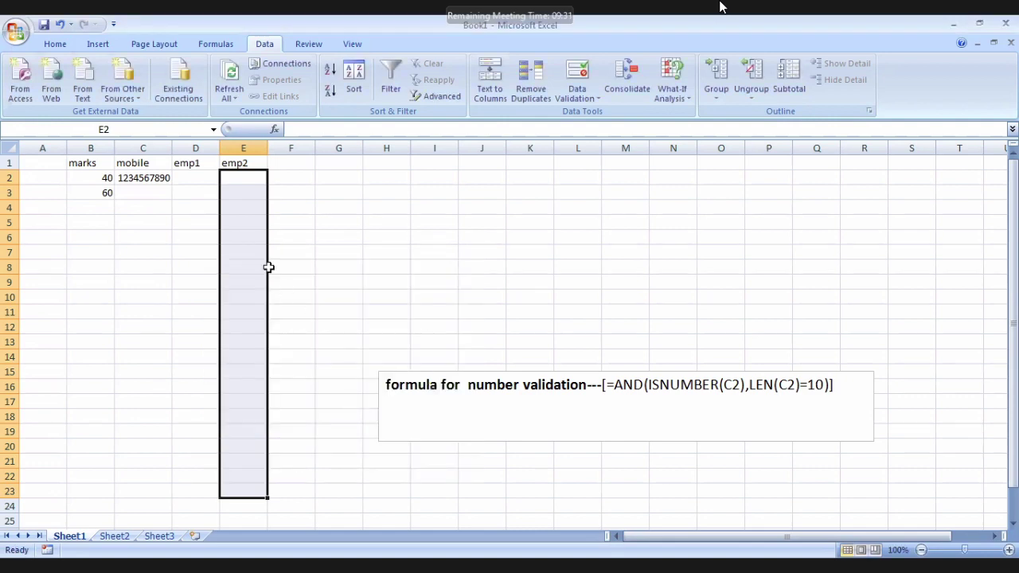
pyautogui.click(248, 179)
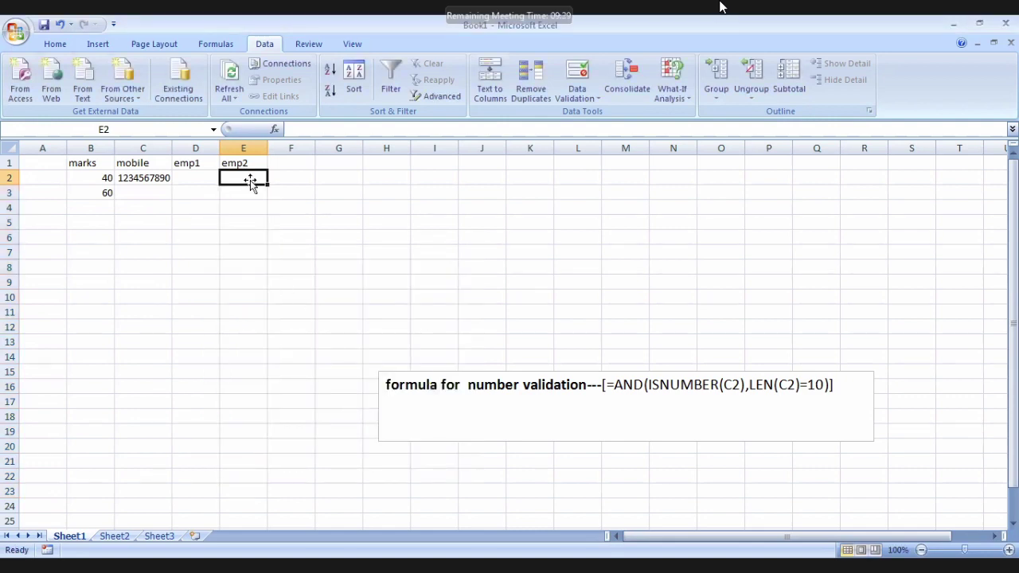
pyautogui.write('1234')
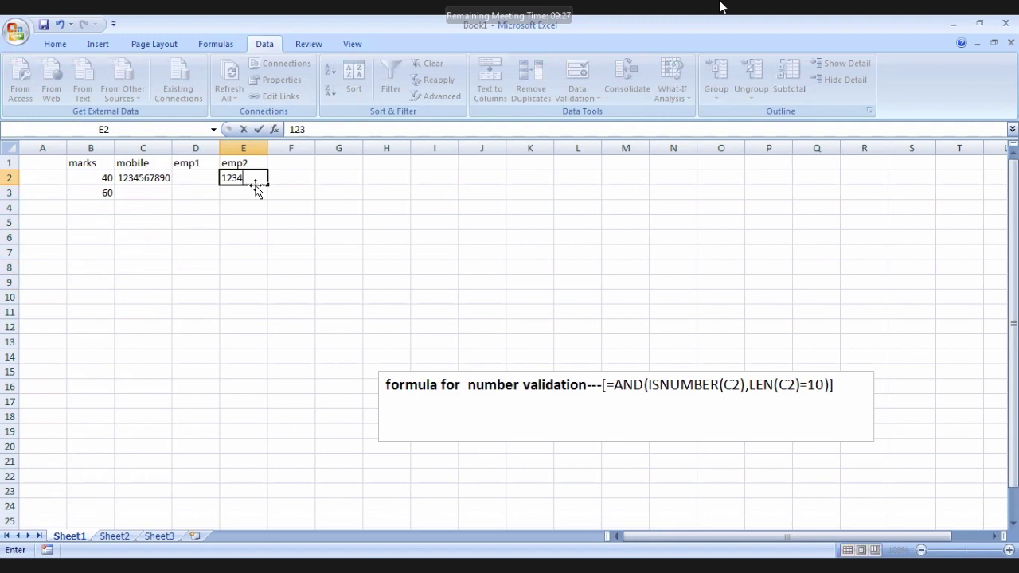
pyautogui.write('56')
pyautogui.press('Return')
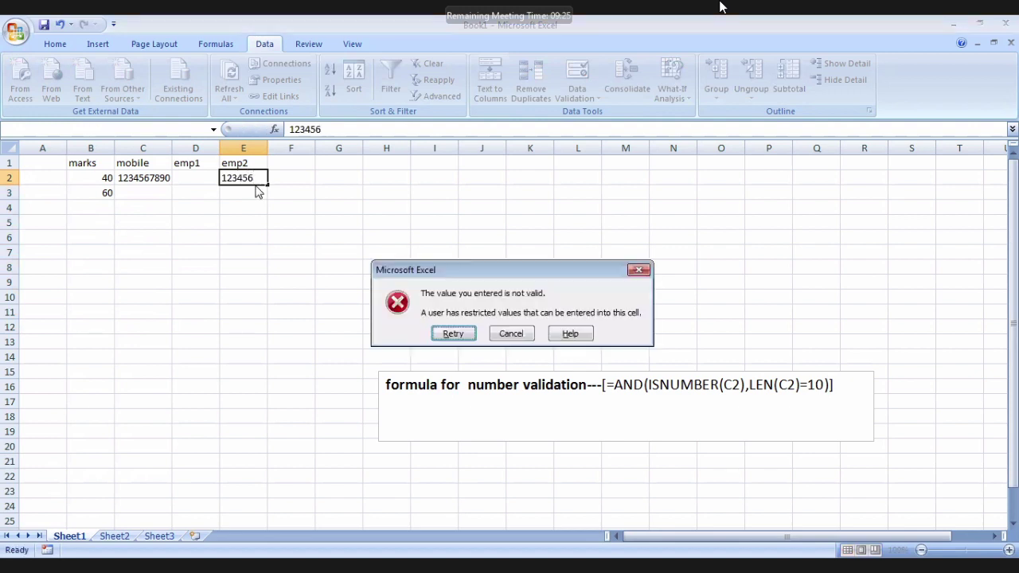
pyautogui.click(452, 335)
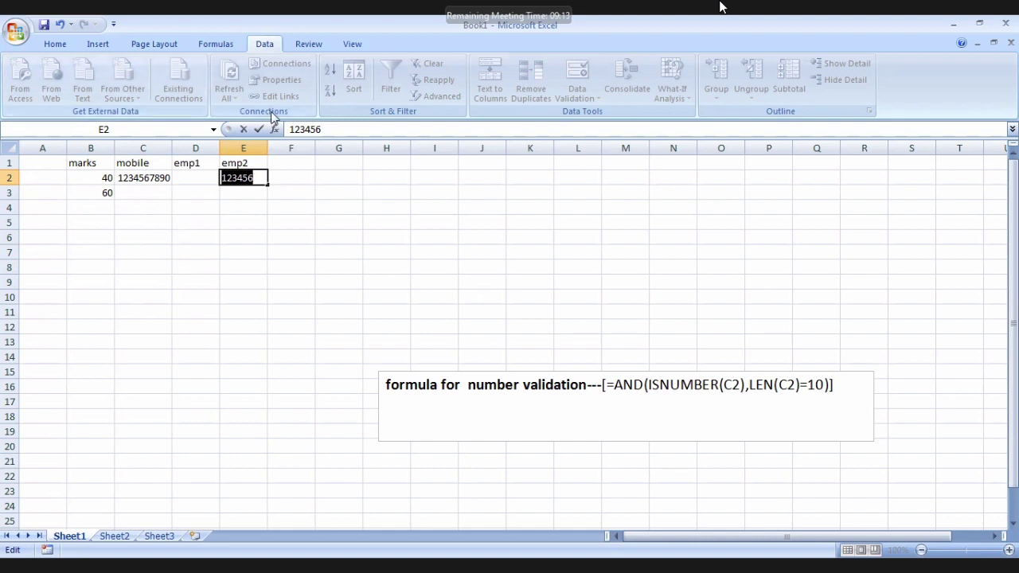
pyautogui.press('BackSpace')
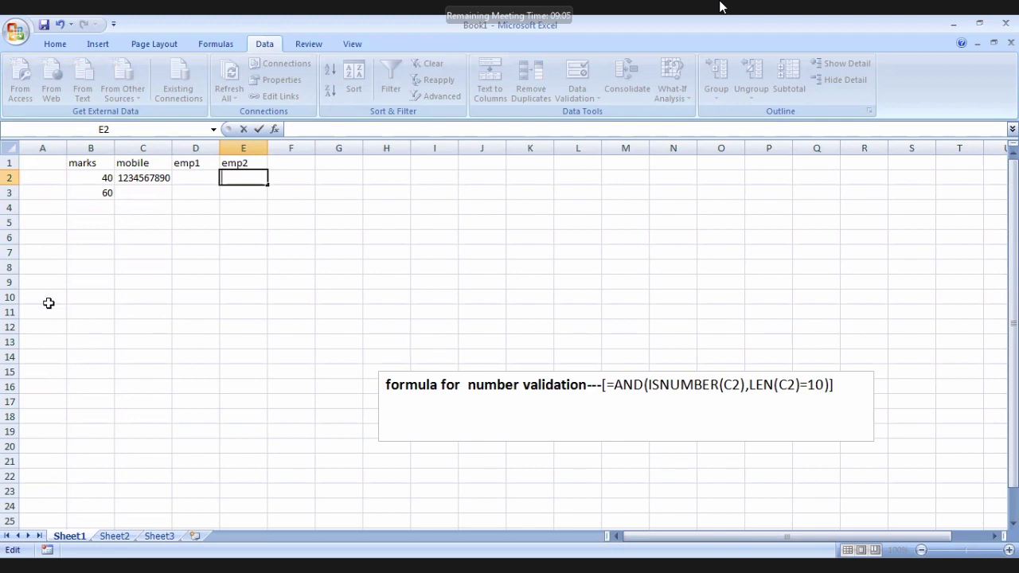
# Start a formula in G1 by inserting ISNUMBER from the autocomplete suggestions.
pyautogui.click(325, 182)
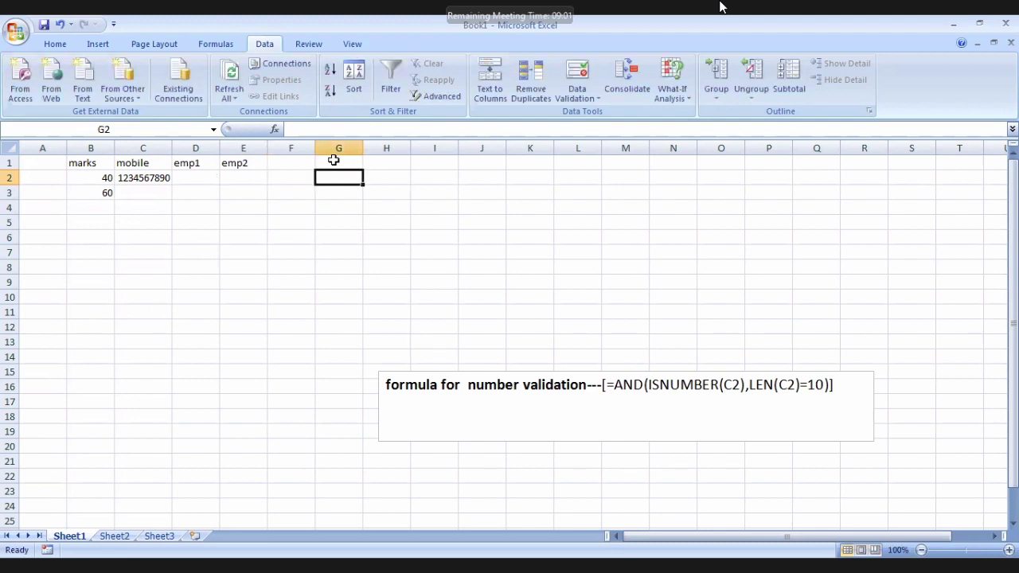
pyautogui.click(329, 162)
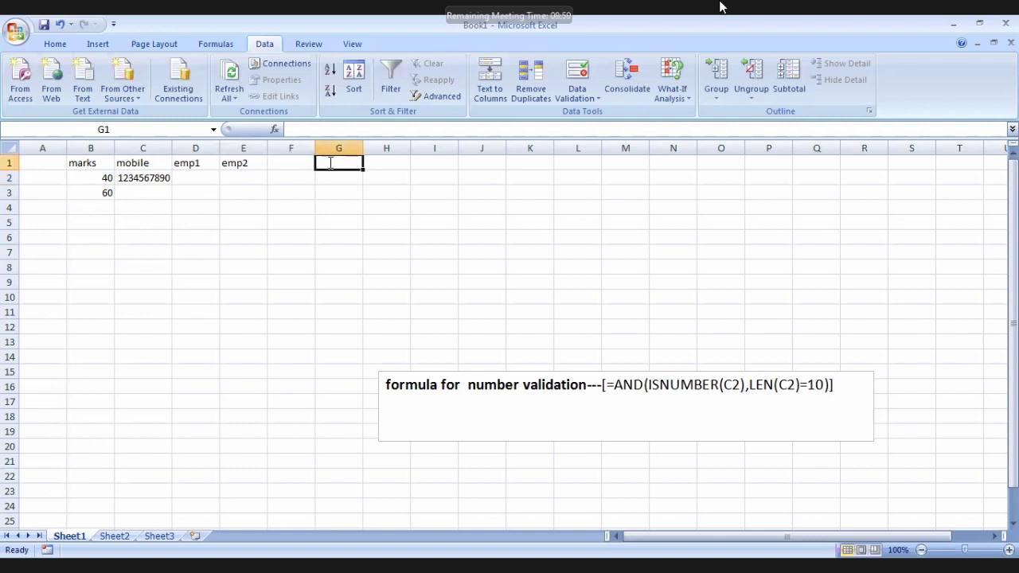
pyautogui.write('=')
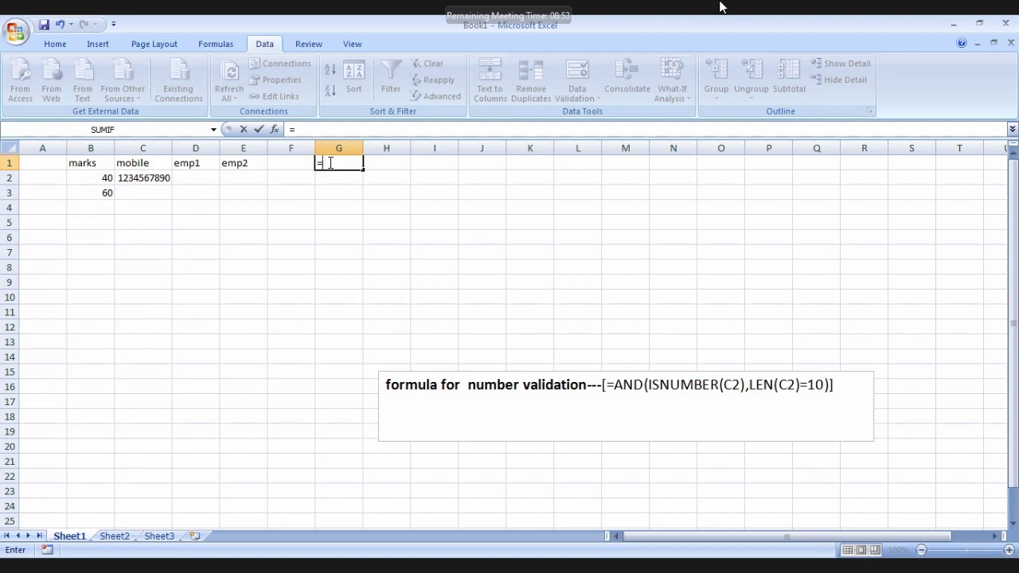
pyautogui.write('is')
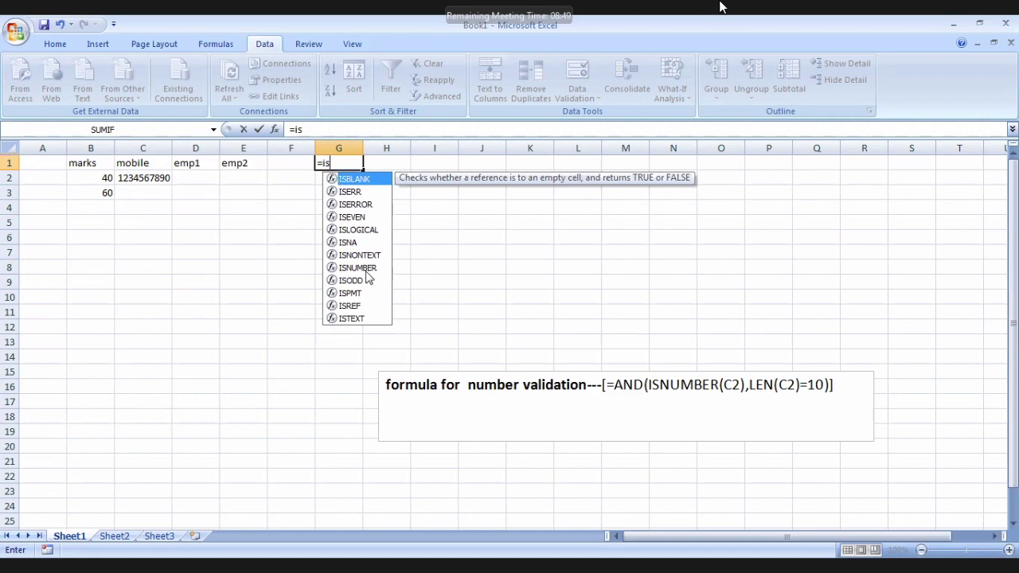
pyautogui.click(365, 269)
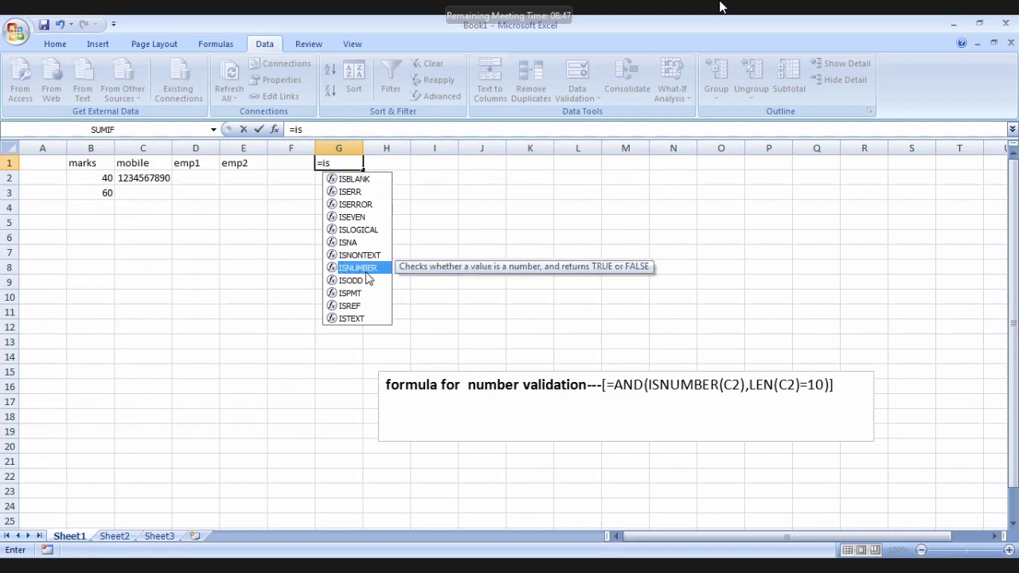
pyautogui.doubleClick(365, 271)
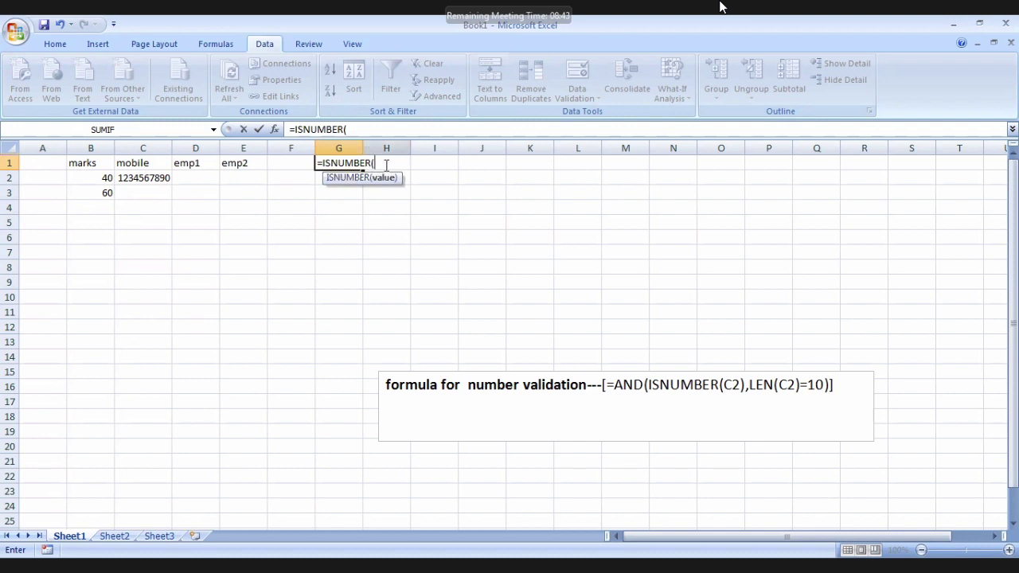
# Complete it as =ISNUMBER(20), dismissing the missing-argument error, so G1 shows TRUE.
pyautogui.write(')')
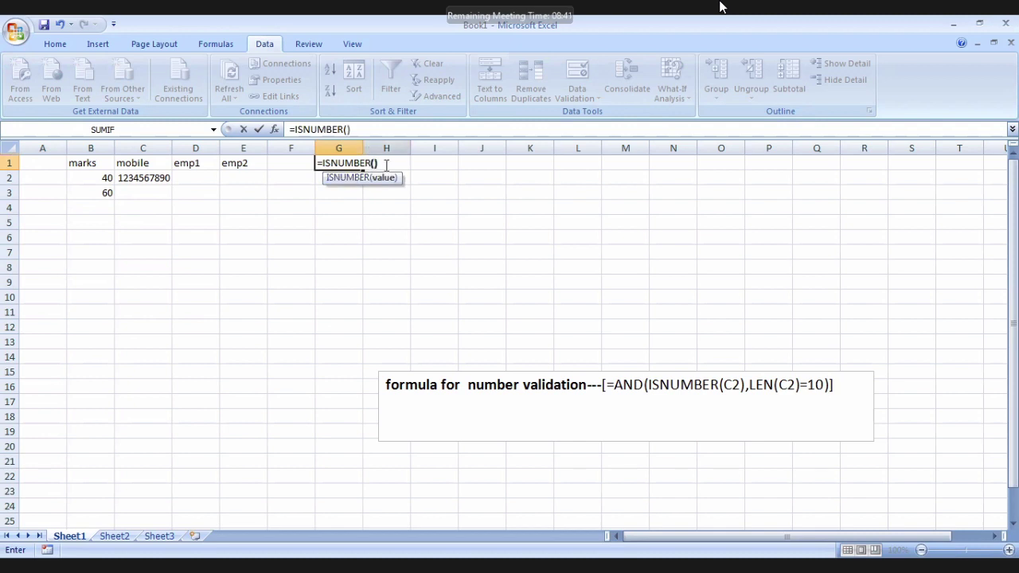
pyautogui.press('Return')
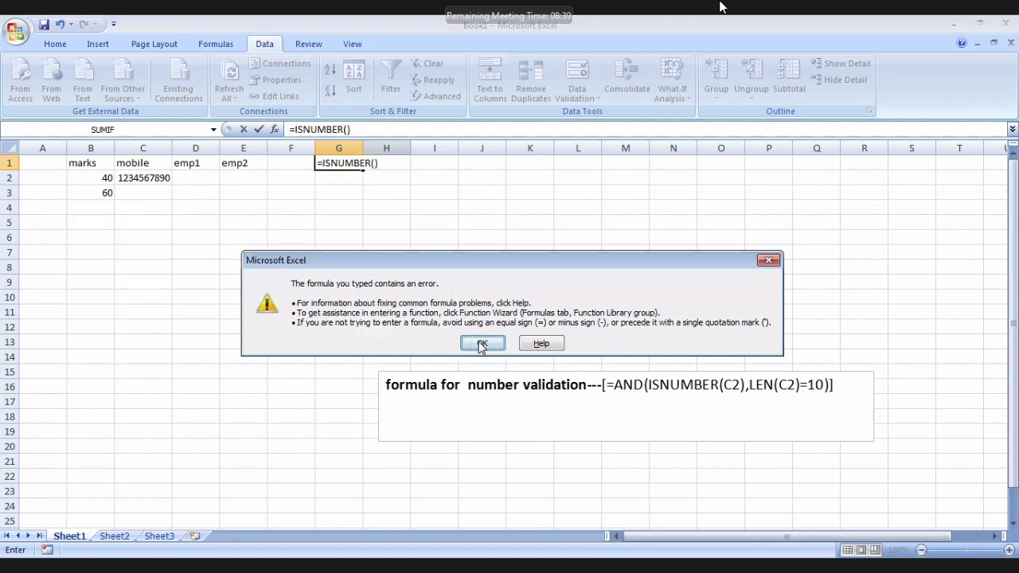
pyautogui.click(482, 344)
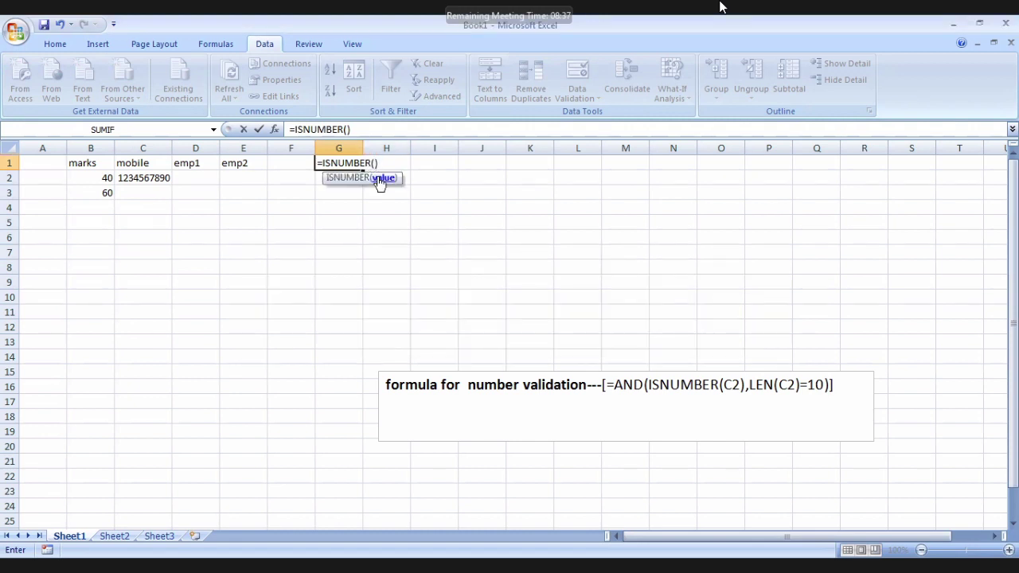
pyautogui.click(380, 179)
pyautogui.write('20')
pyautogui.press('Return')
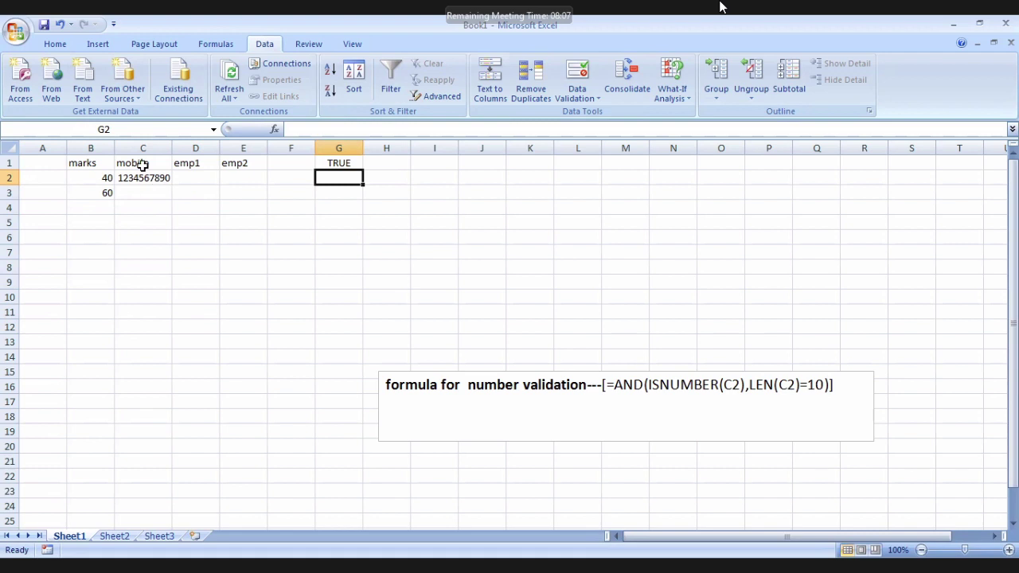
# Replace G1's argument 20 with the range B2:B3 so it shows FALSE, then recheck and clear G1.
pyautogui.doubleClick(356, 163)
pyautogui.doubleClick(355, 163)
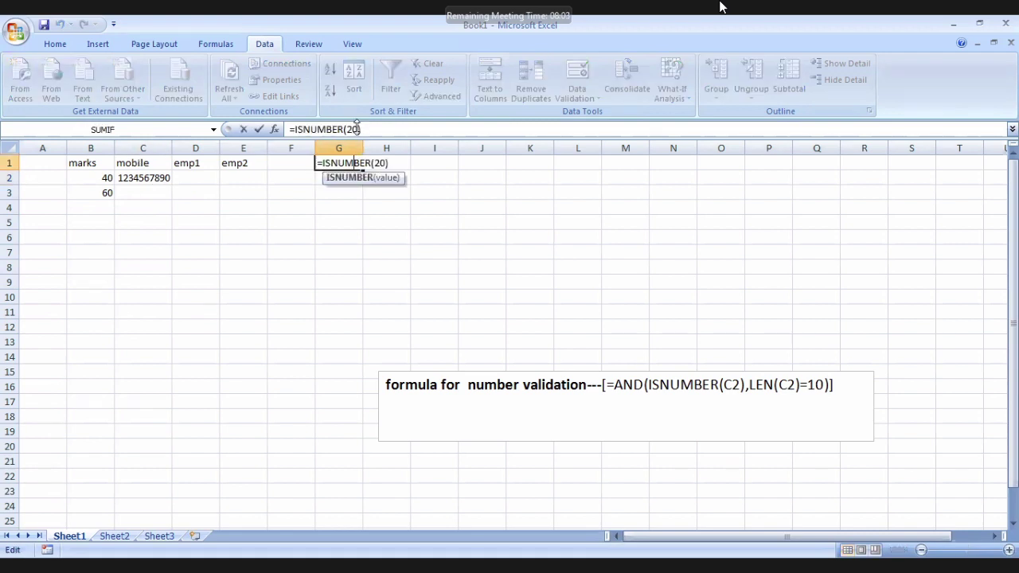
pyautogui.press('BackSpace')
pyautogui.press('BackSpace')
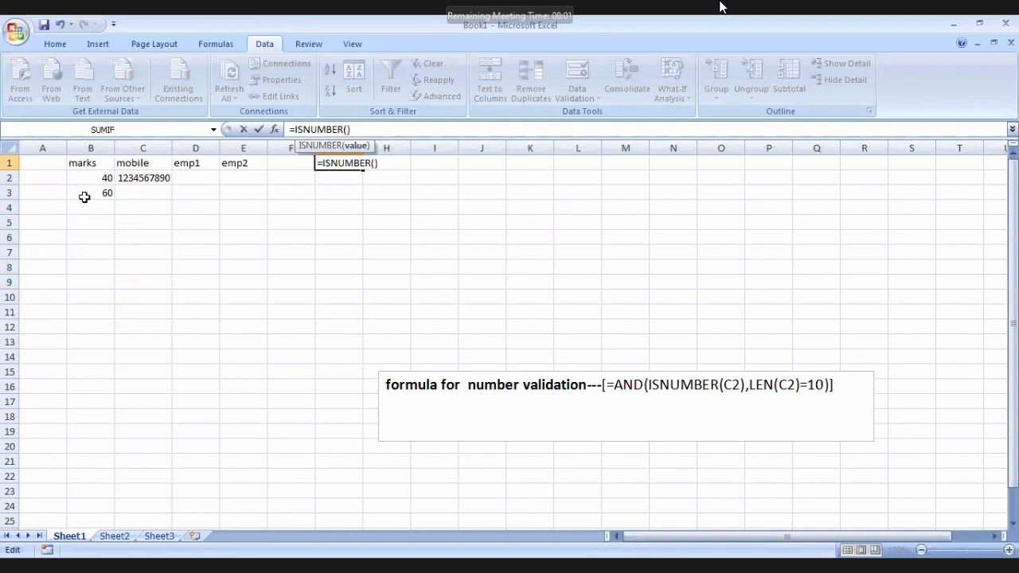
pyautogui.click(91, 184)
pyautogui.moveTo(92, 184); pyautogui.dragTo(91, 192)
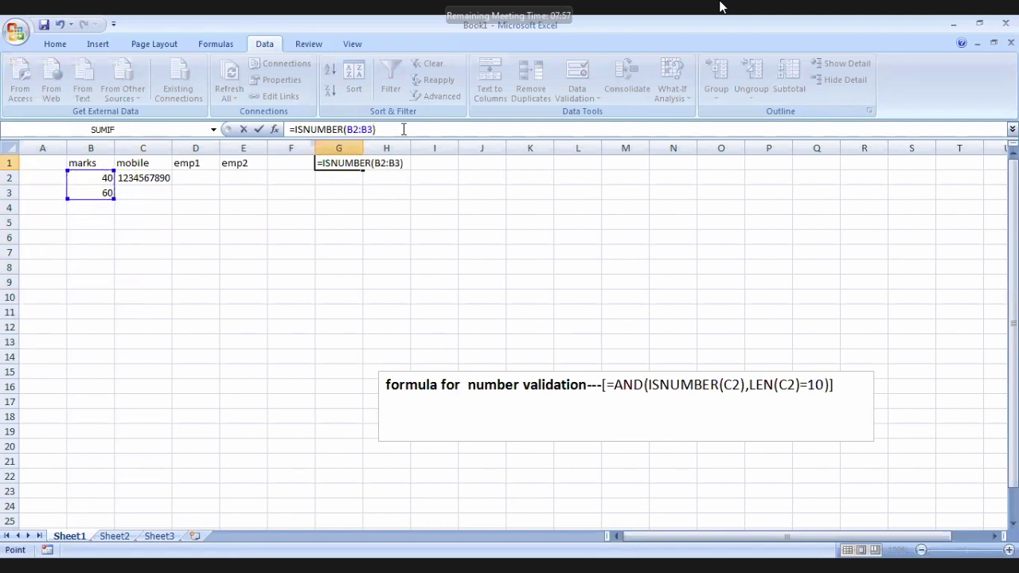
pyautogui.press('Return')
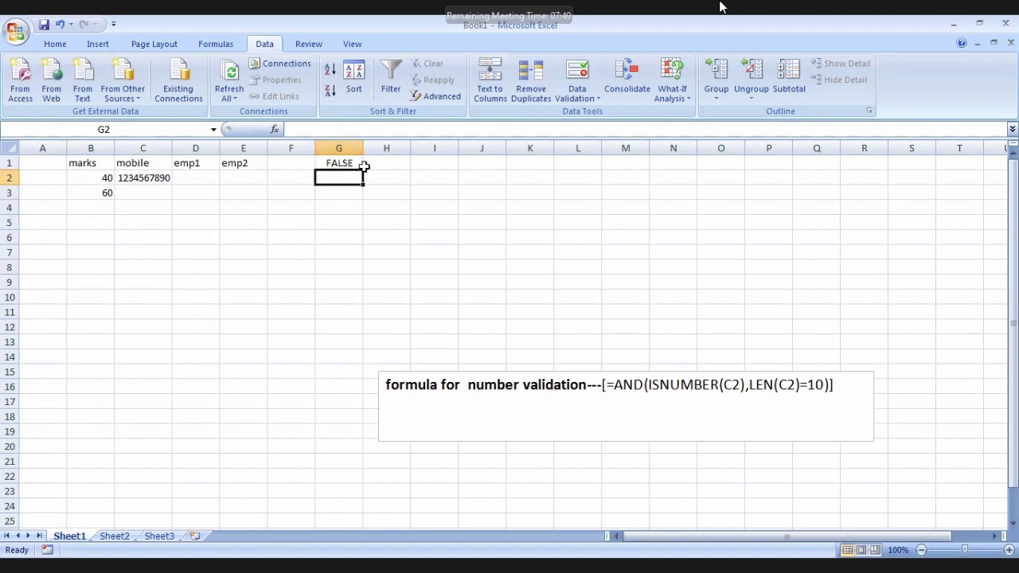
pyautogui.click(345, 162)
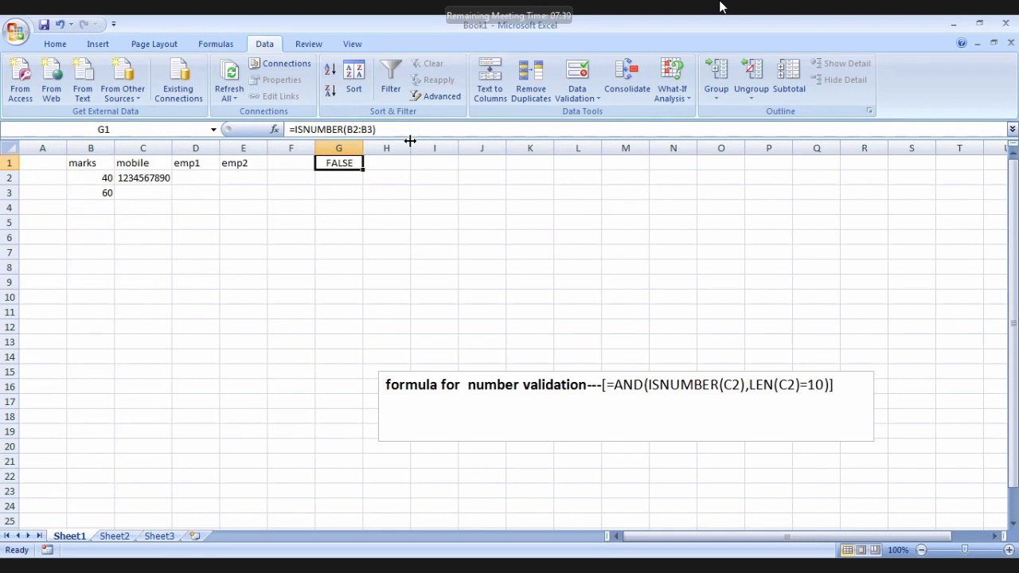
pyautogui.press('BackSpace')
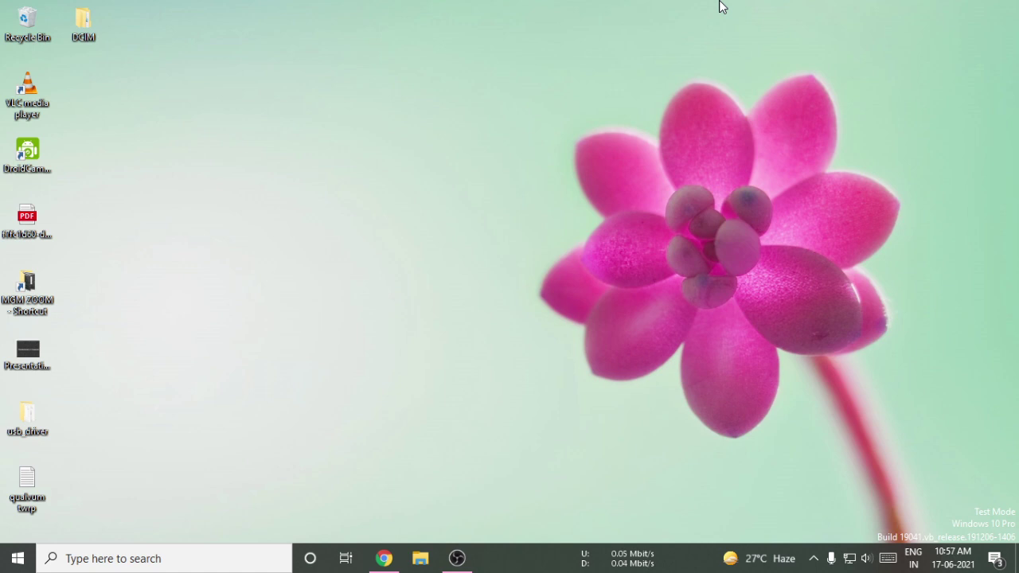
# Right-click the Windows desktop now that Excel is closed.
pyautogui.rightClick(719, 6)
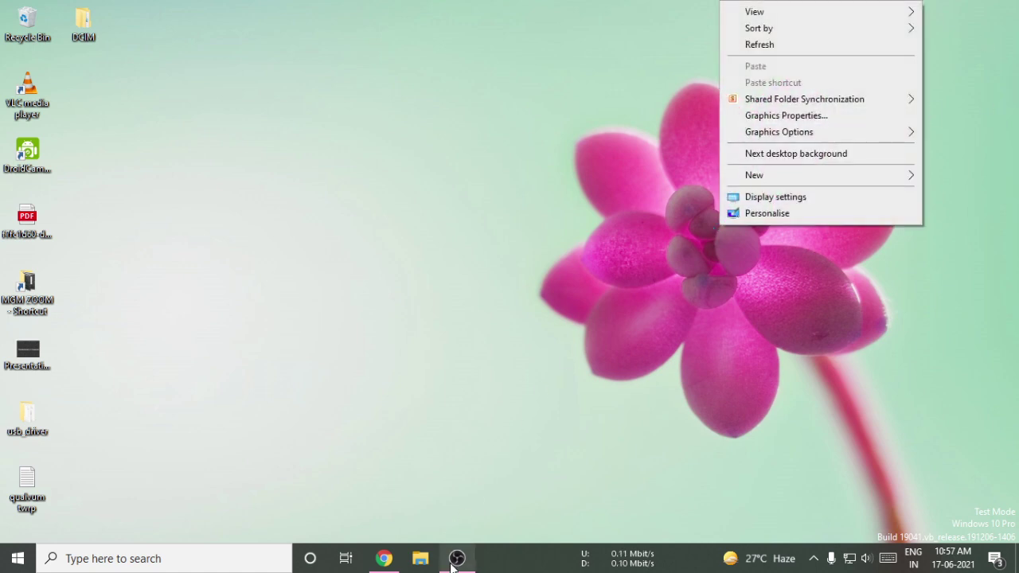